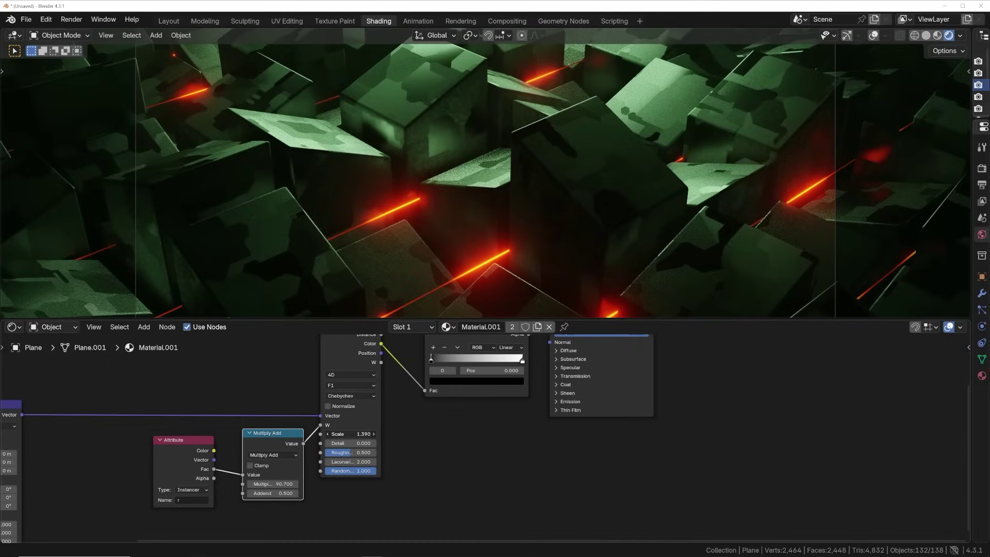
drag(351, 434, 332, 434)
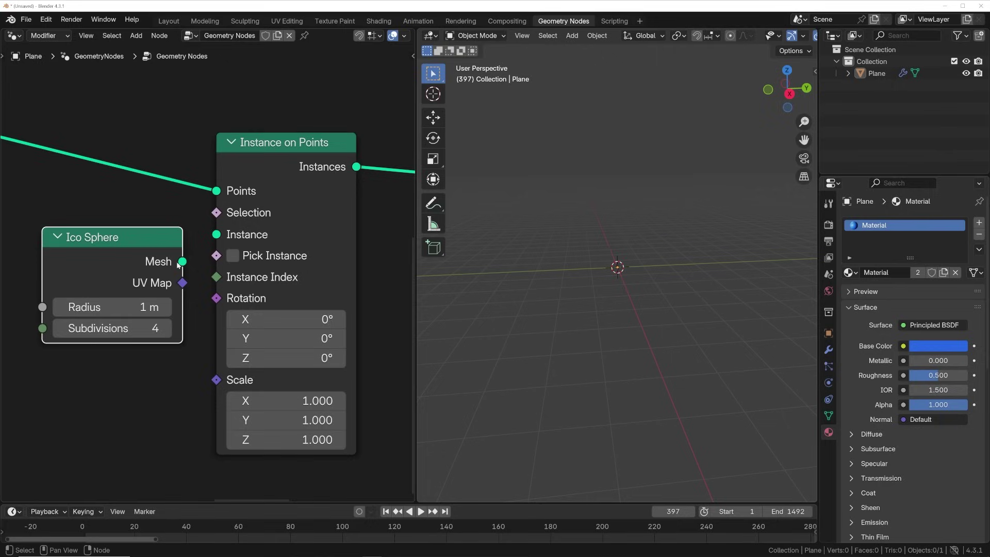
Connect the Ico Sphere mesh to Instance on Points as its instance, and the Color Ramp's color to the material's Base Color
drag(213, 234, 214, 236)
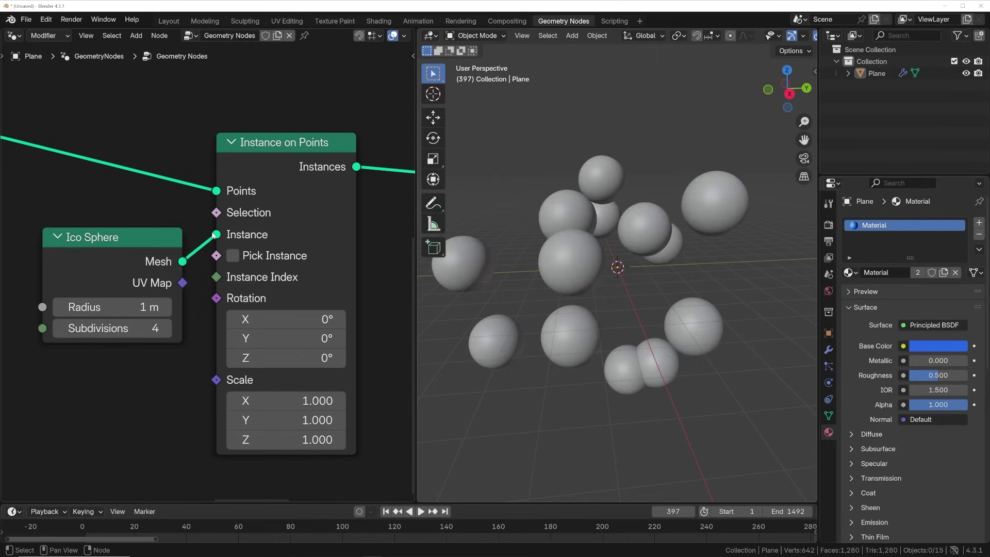
drag(498, 415, 526, 427)
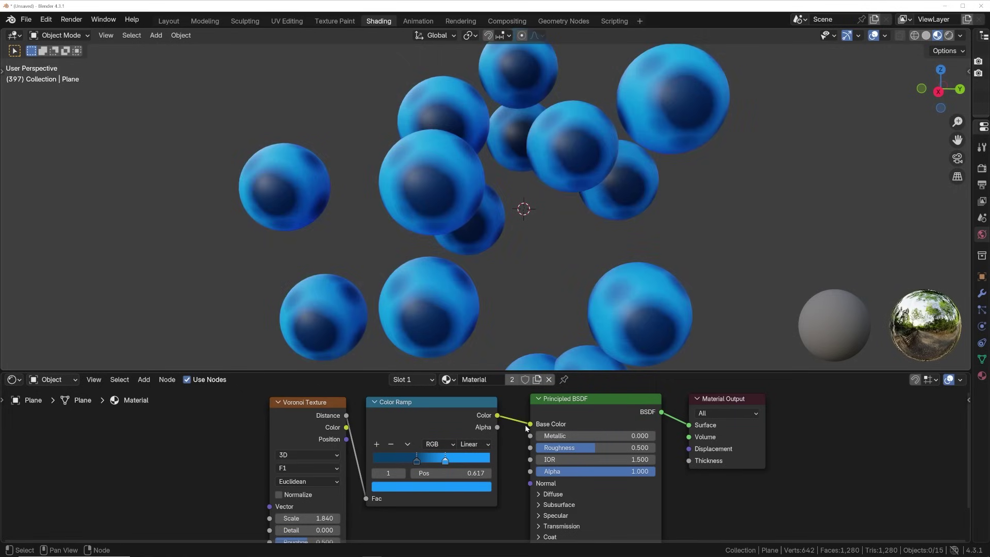
middle_drag(478, 223, 664, 211)
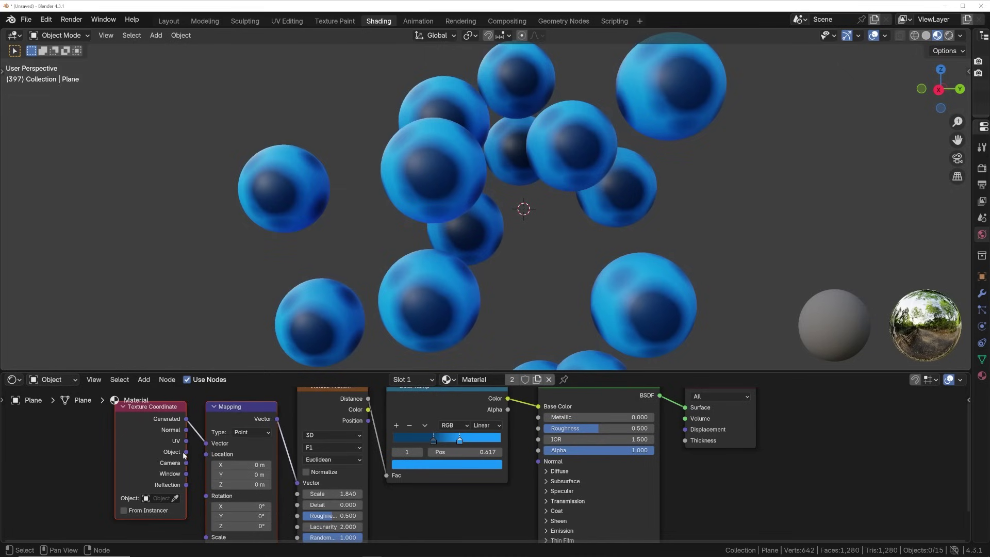
Drive the Mapping node with Object texture coordinates, pick a sphere as the reference object and lower the Voronoi Texture's Scale
drag(207, 444, 206, 443)
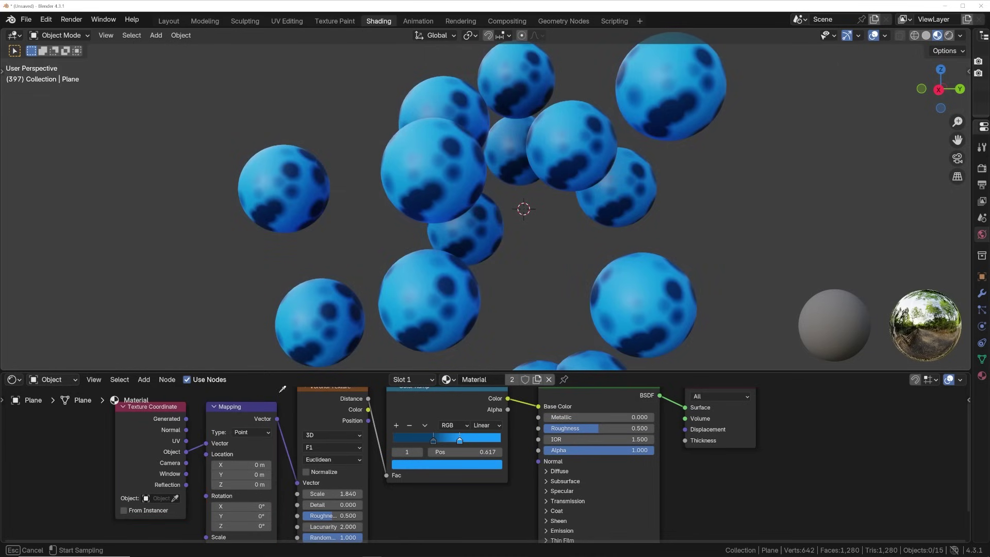
click(419, 177)
drag(332, 493, 287, 494)
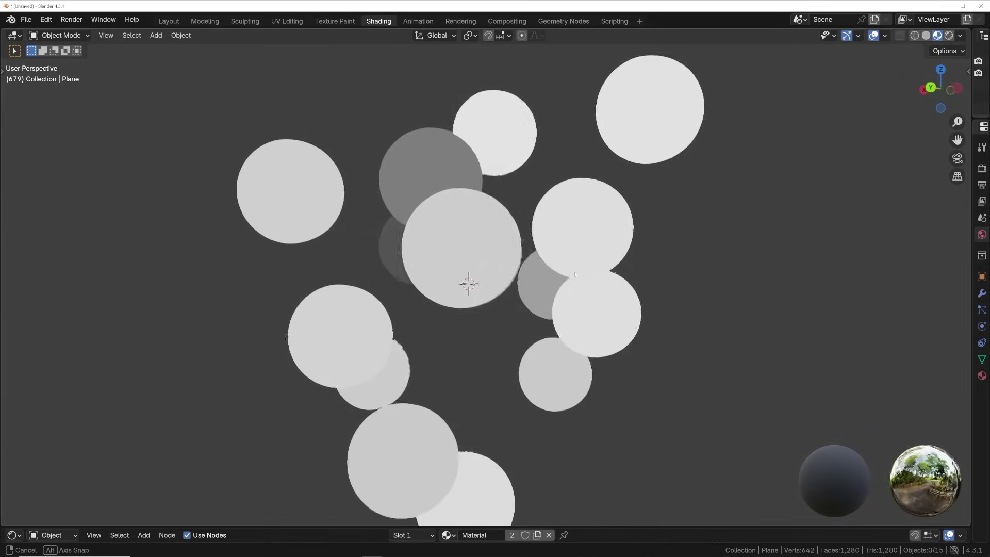
Connect the Multiply node to the Voronoi Texture's W input and set its multiplier to 10.490
middle_drag(575, 274, 230, 285)
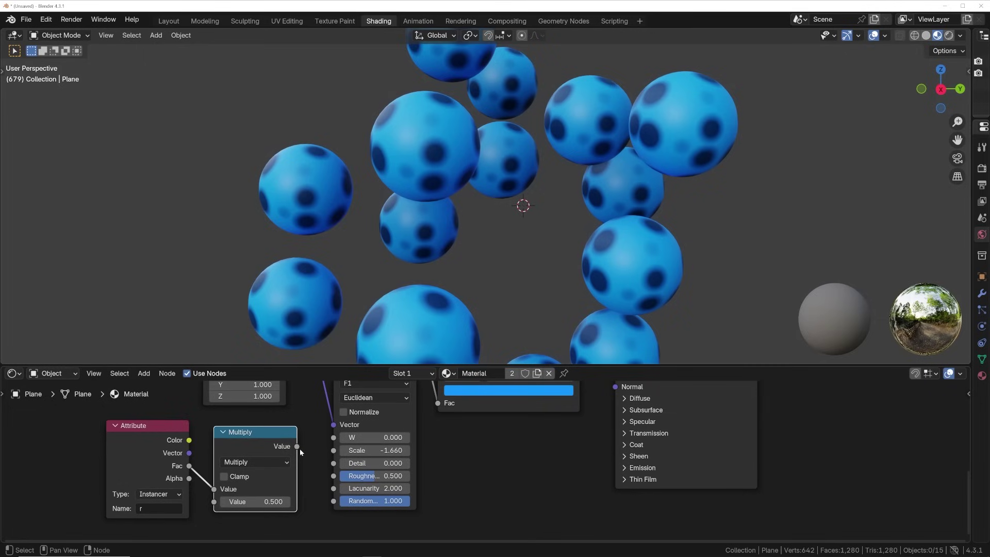
drag(298, 447, 333, 437)
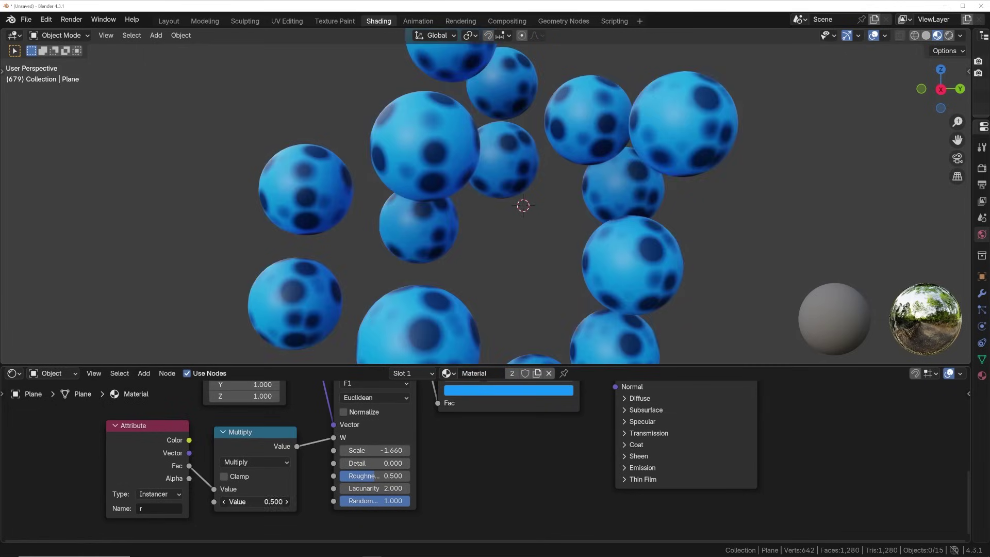
drag(255, 502, 686, 501)
drag(327, 502, 332, 502)
Play the animation to inspect the spot pattern on each sphere
key(space)
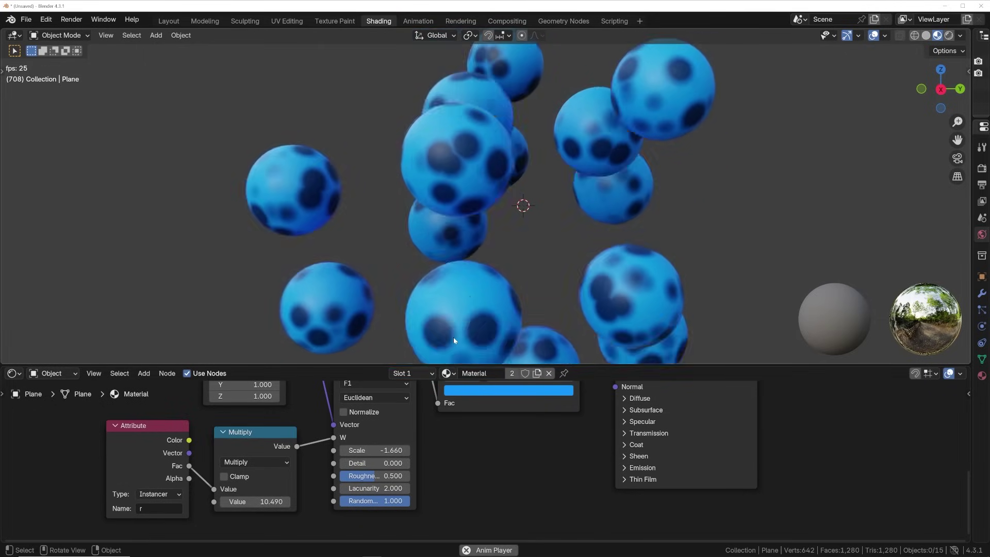
middle_drag(550, 331, 884, 327)
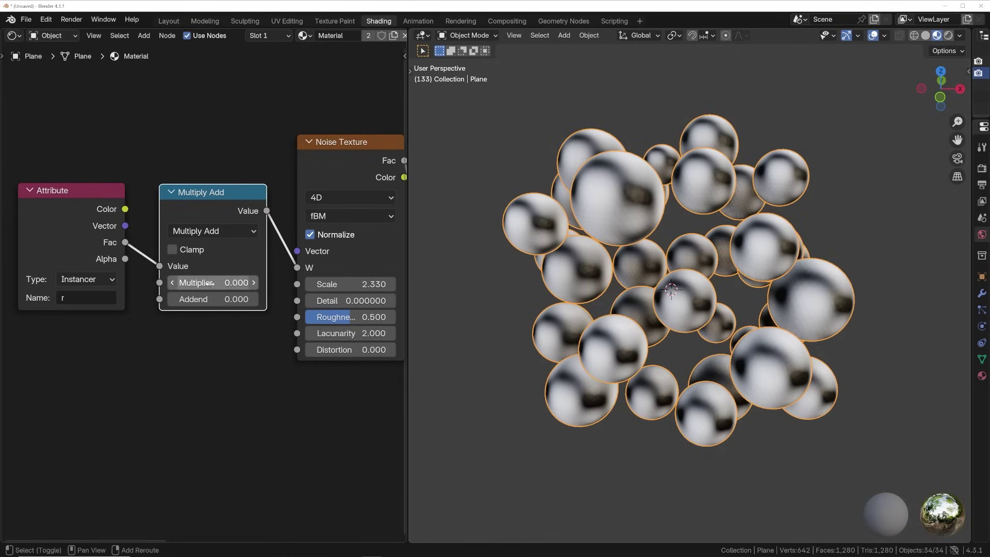
Increase the Multiply Add node's Multiplier and set the Wave Texture's Phase Offset to about 158.5
drag(213, 282, 340, 282)
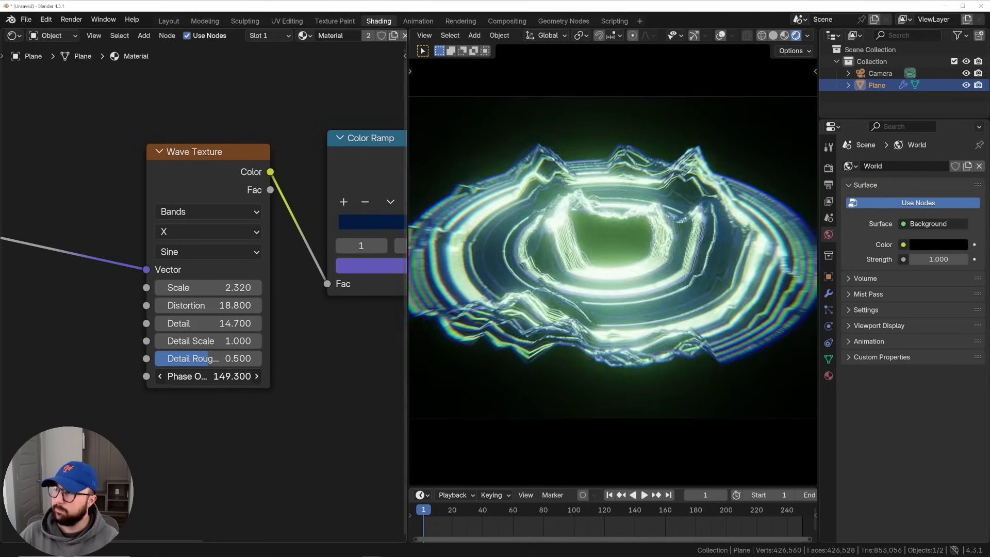
drag(208, 377, 256, 377)
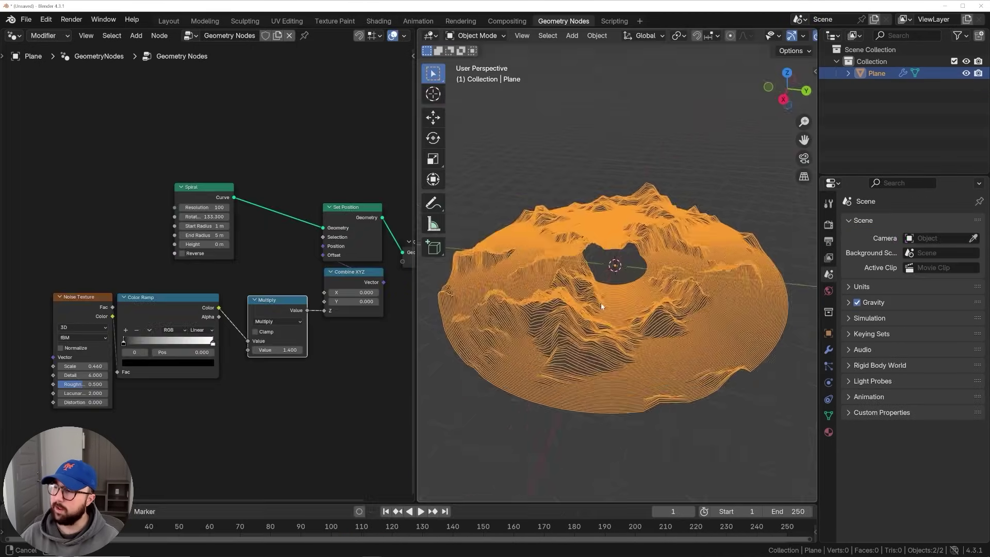
middle_drag(567, 324, 634, 281)
scroll(572, 315, up, 3)
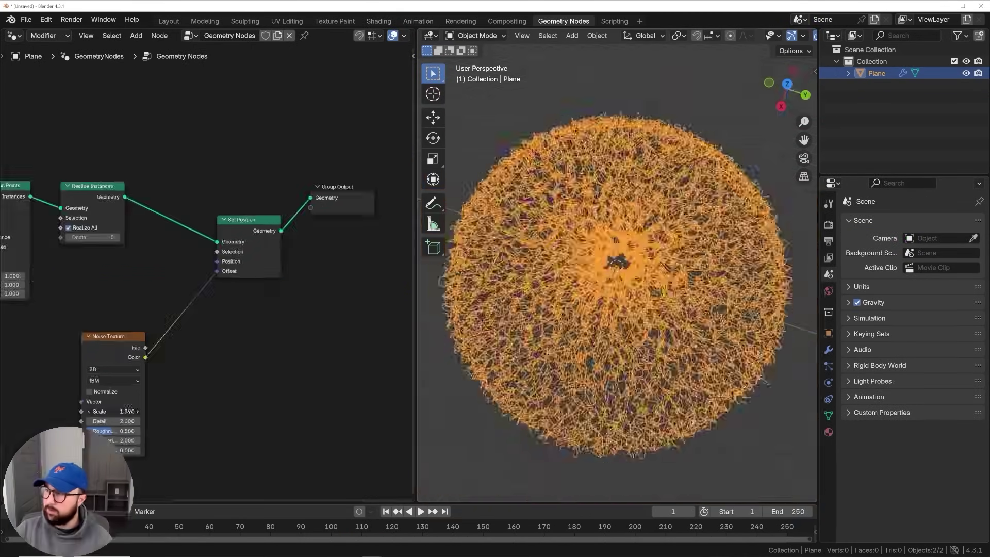
drag(128, 411, 85, 411)
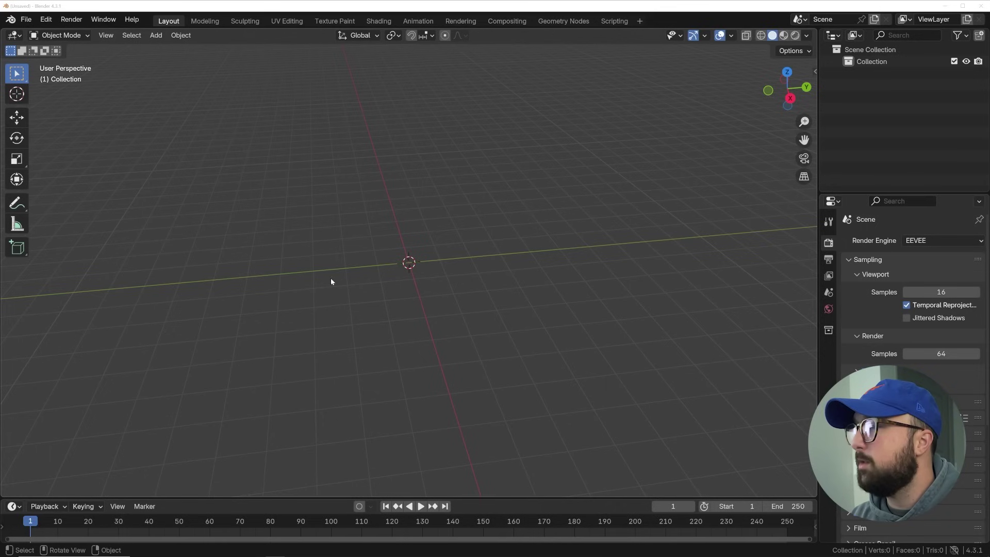
Add a plane mesh at the origin of the empty scene
key(shift+a)
mouse_move(274, 290)
click(364, 292)
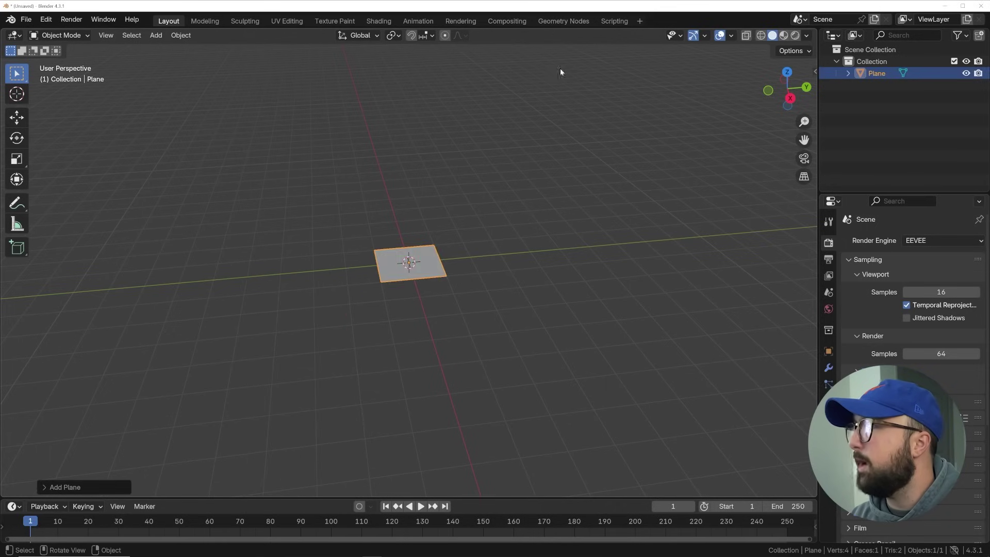
Create a Geometry Nodes tree on the plane and replace its Group Input with a 5 m Grid of 4 by 4 vertices
click(555, 22)
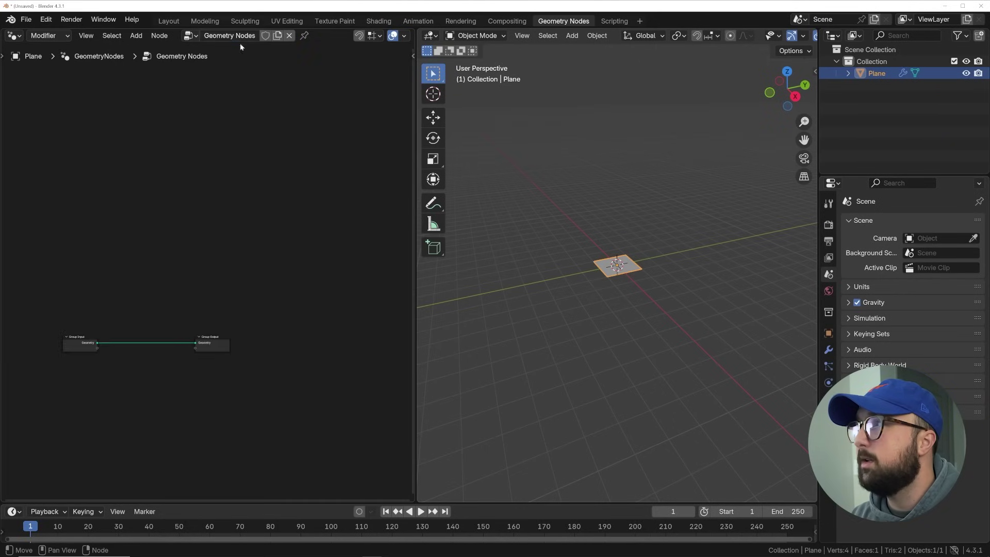
key(x)
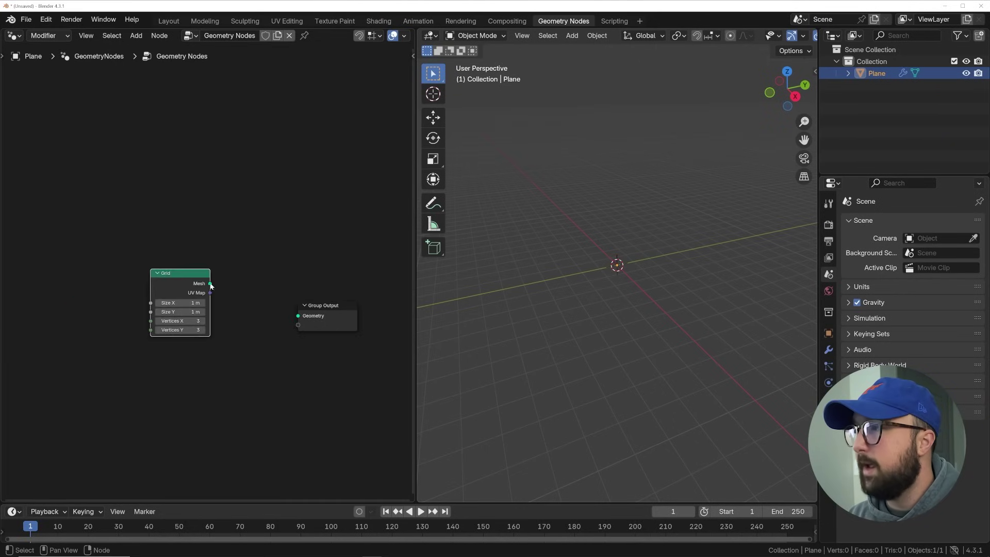
drag(210, 284, 299, 315)
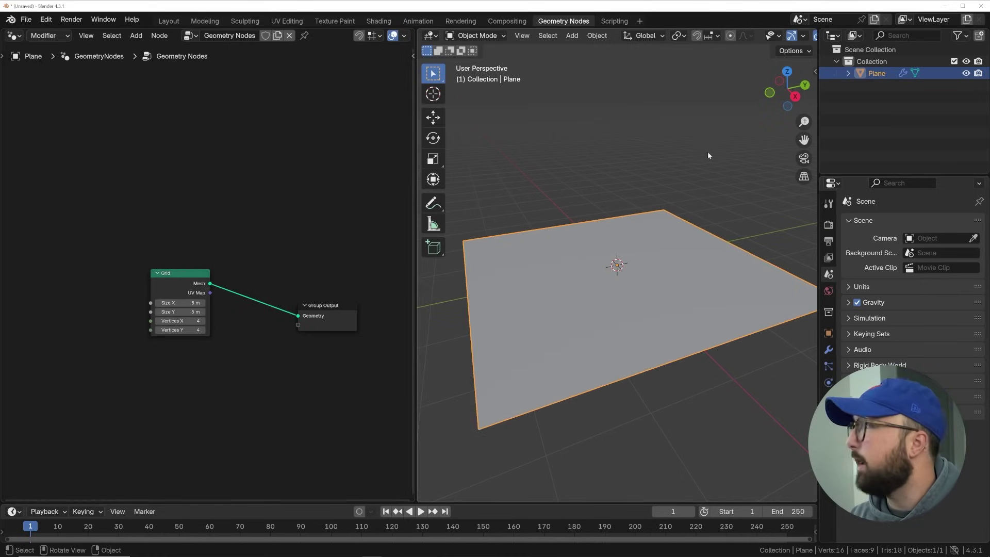
Insert Instance on Points after the Grid and use an Ico Sphere with 0.69 m radius and 4 subdivisions as the instance
click(236, 220)
key(shift+a)
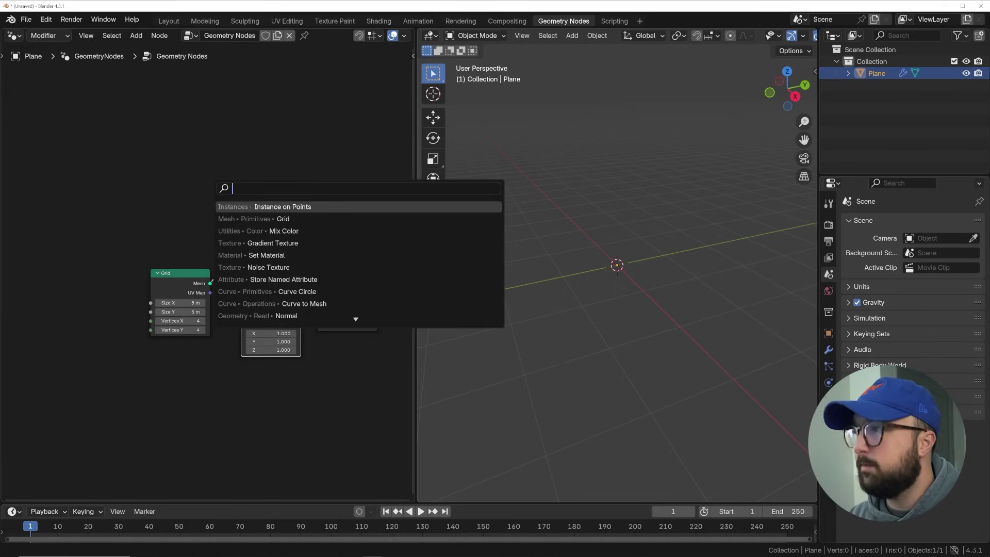
key(Return)
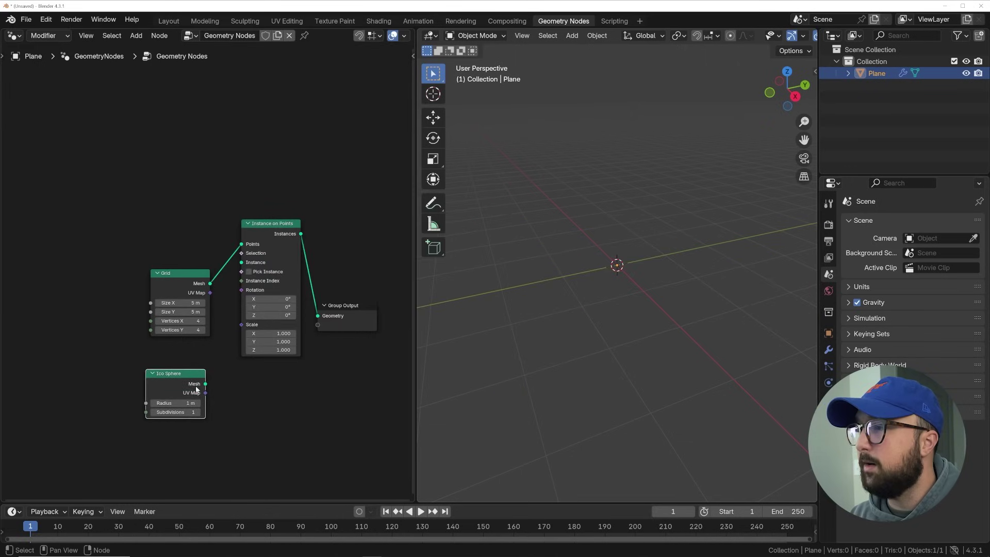
drag(240, 266, 240, 263)
drag(203, 415, 166, 403)
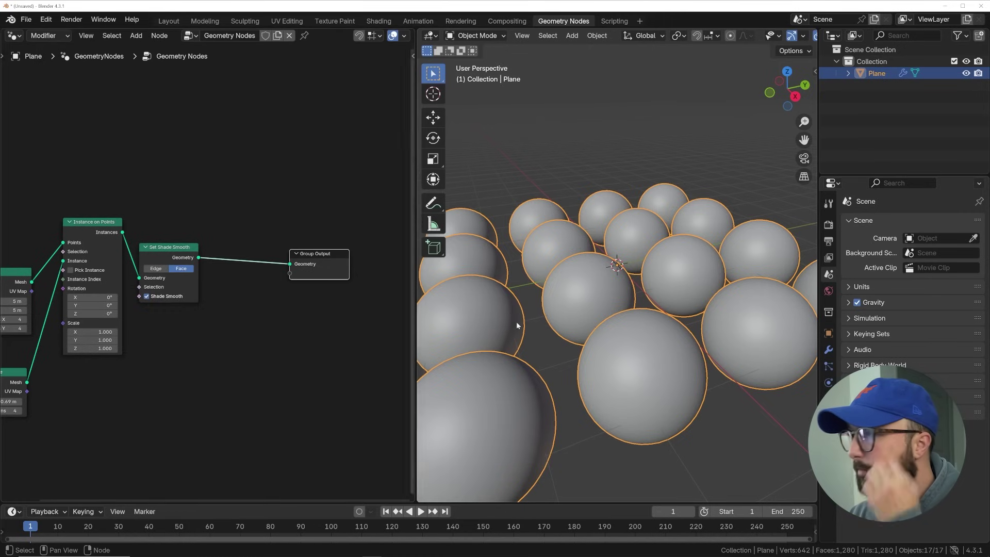
Insert a Set Material node between Set Shade Smooth and the Group Output
middle_drag(516, 320, 562, 324)
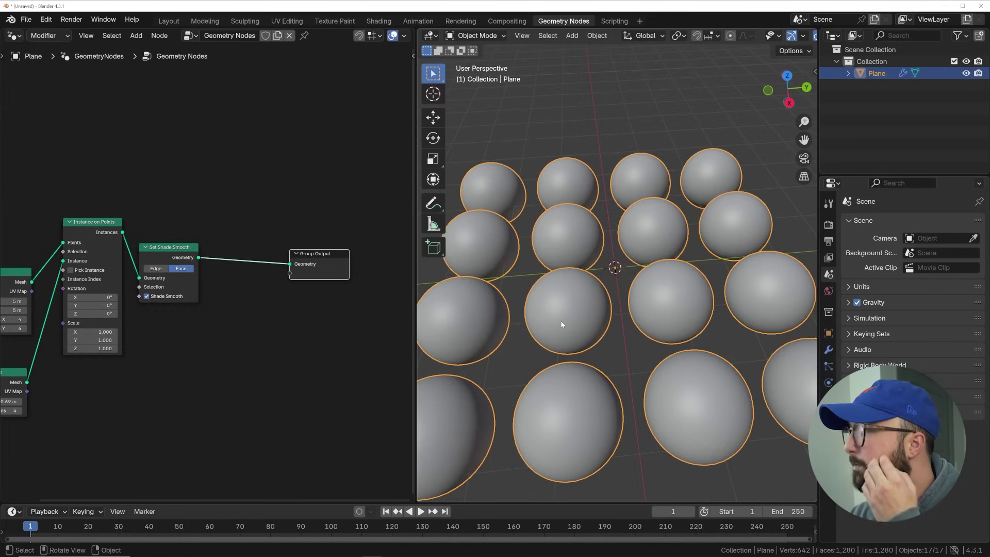
key(shift+a)
text(se)
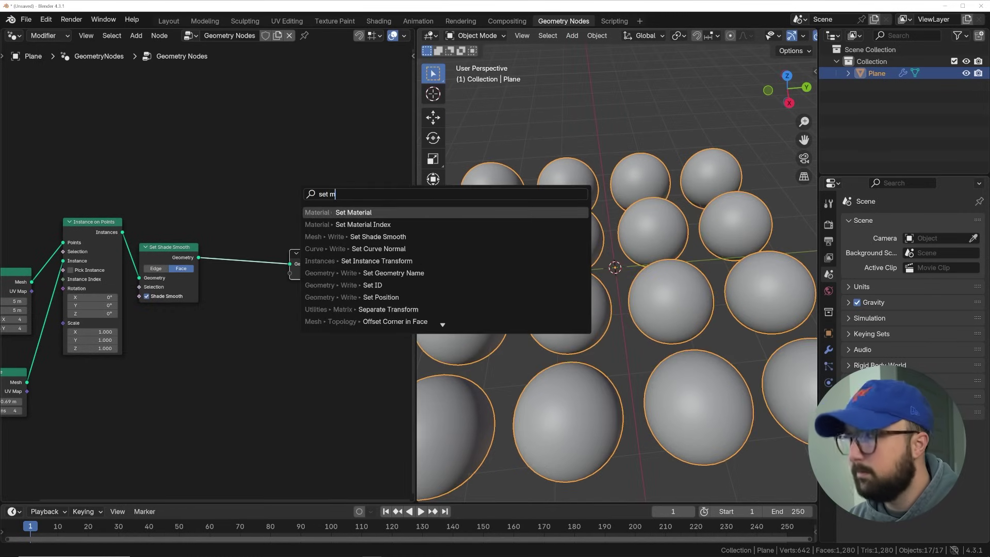
text(t m)
key(Return)
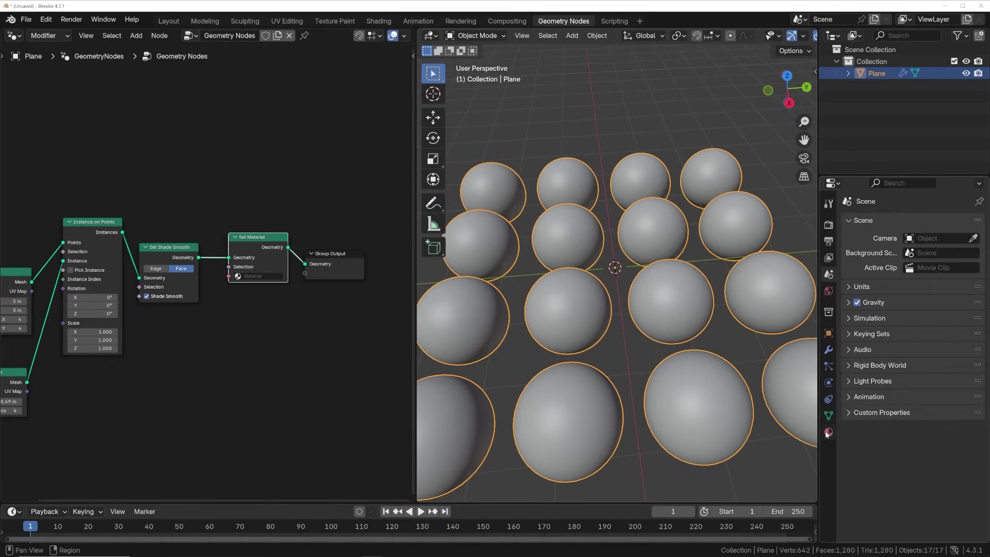
Create a new material on the plane and assign it in the Set Material node
click(827, 433)
click(900, 277)
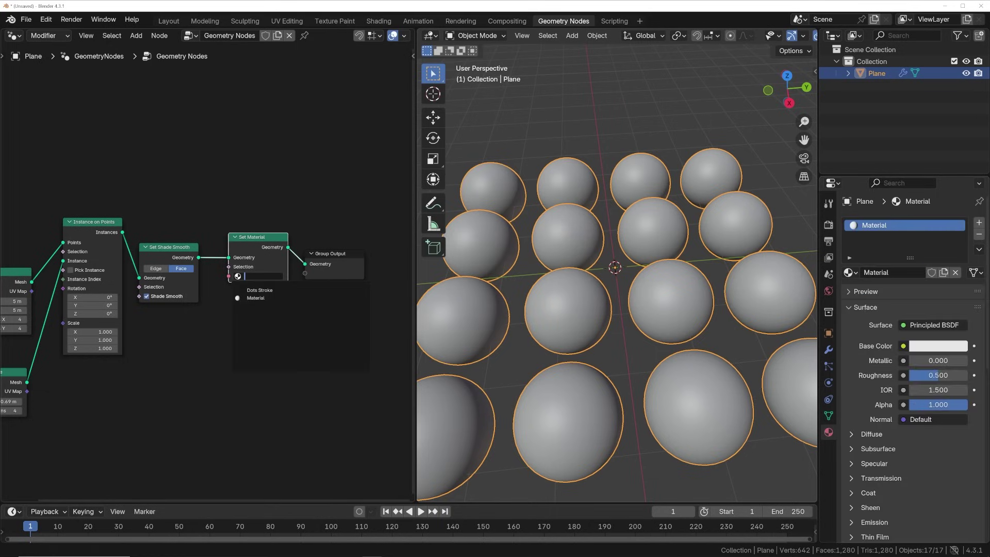
In the Shading workspace, add a Noise Texture and connect its Fac output to the Principled BSDF's Base Color
click(379, 21)
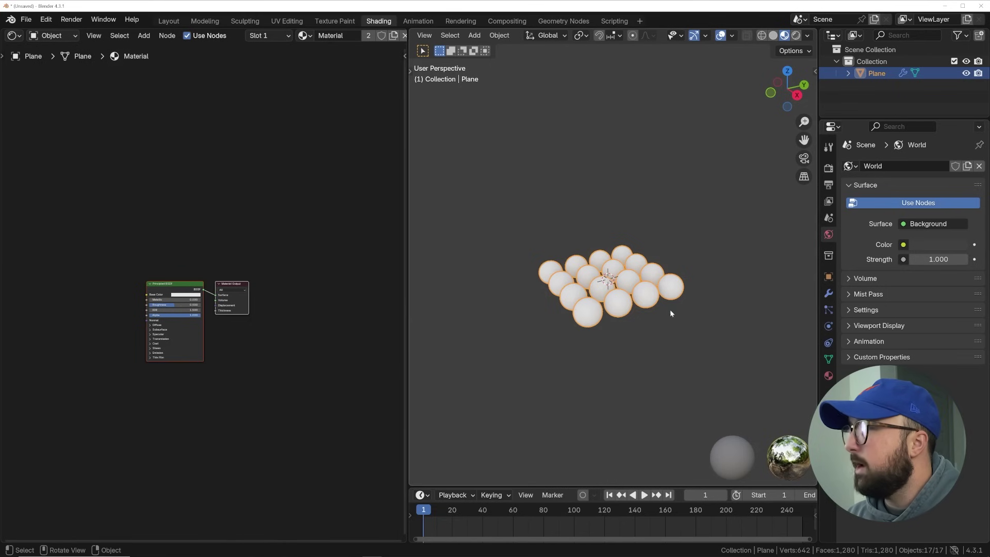
scroll(670, 313, up, 4)
scroll(197, 276, up, 3)
key(shift+a)
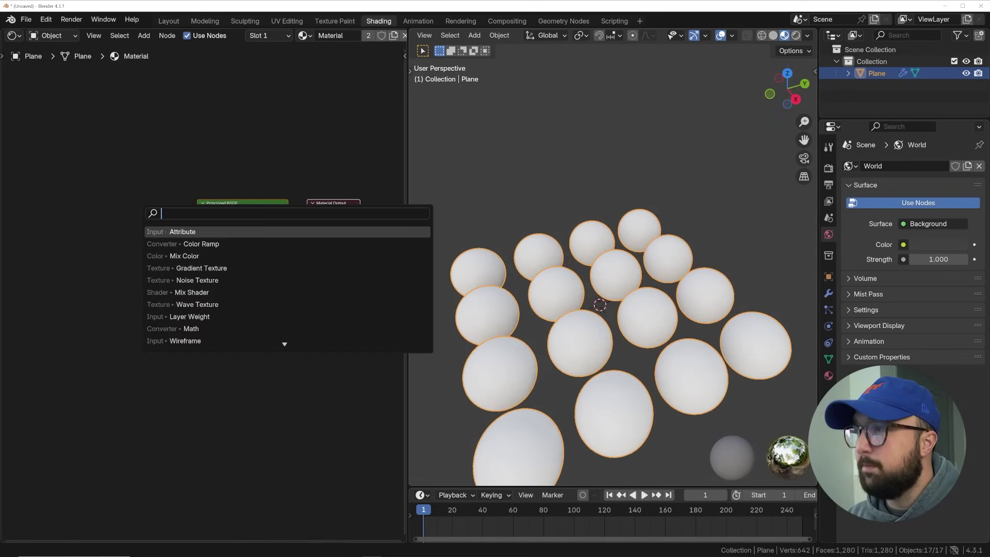
key(Return)
click(68, 225)
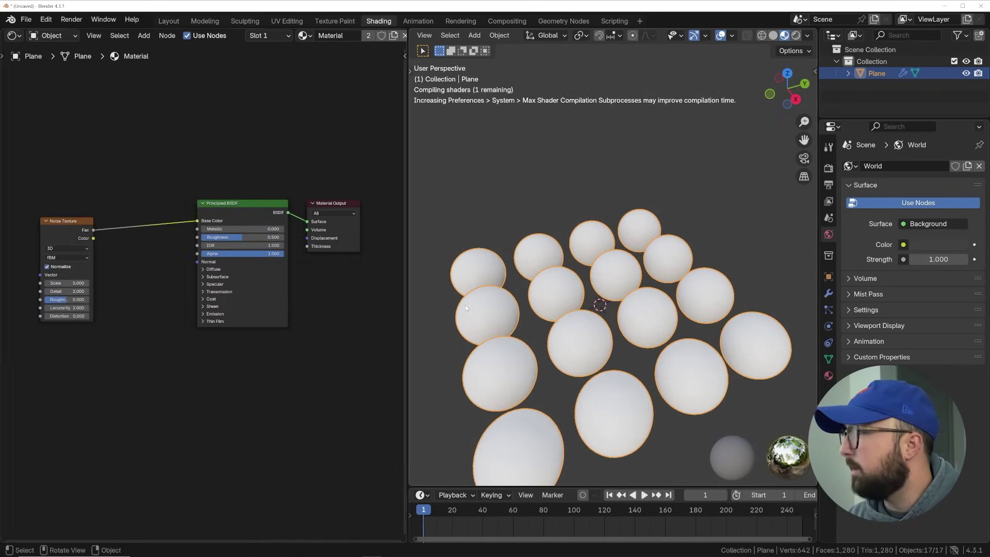
middle_drag(621, 365, 578, 368)
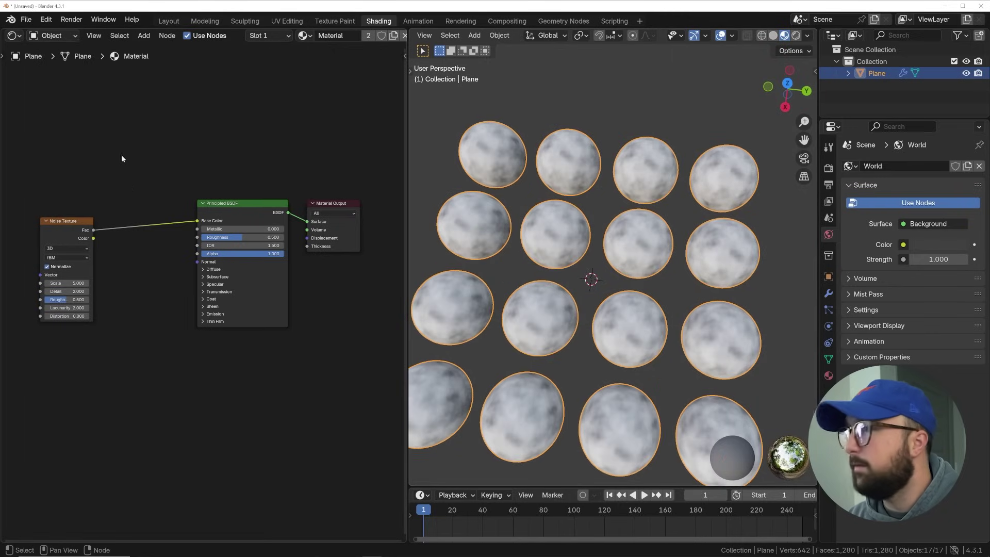
Insert a Color Ramp between the Noise Texture and Base Color and bring its stops close together for sharp black-and-white contrast
key(shift+a)
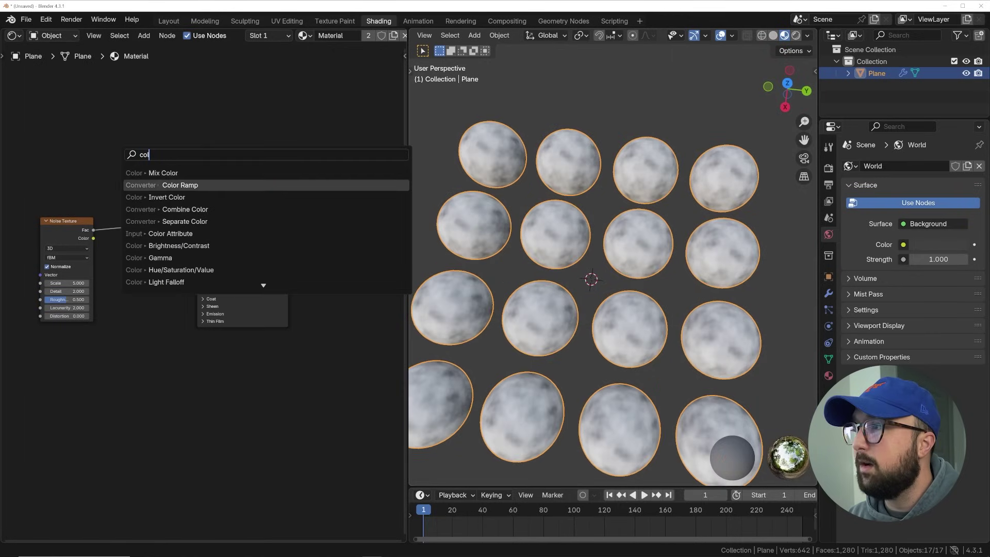
click(180, 185)
click(139, 245)
drag(135, 246, 178, 246)
middle_drag(575, 291, 570, 287)
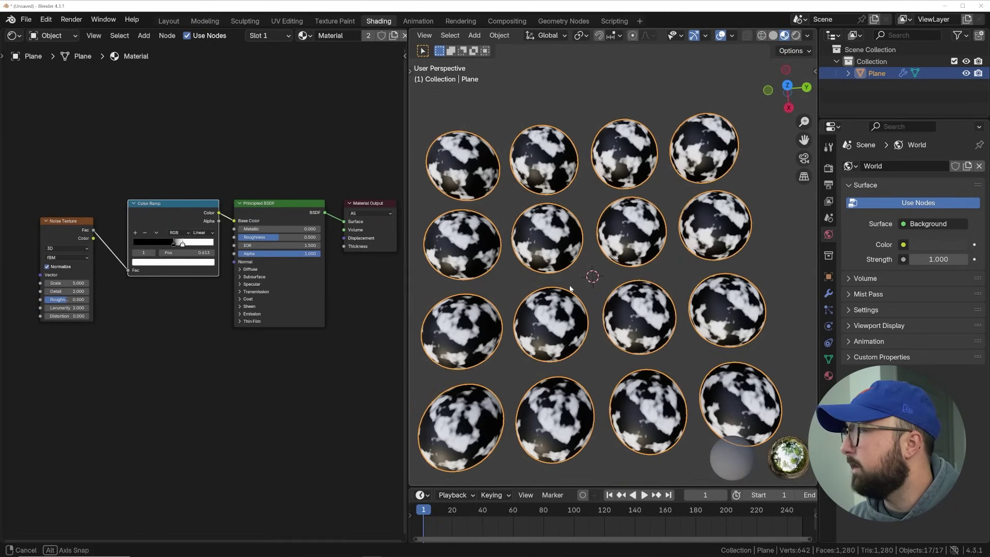
Set the Noise Texture's Detail to 0 and its dimensions to 4D
drag(85, 291, 83, 291)
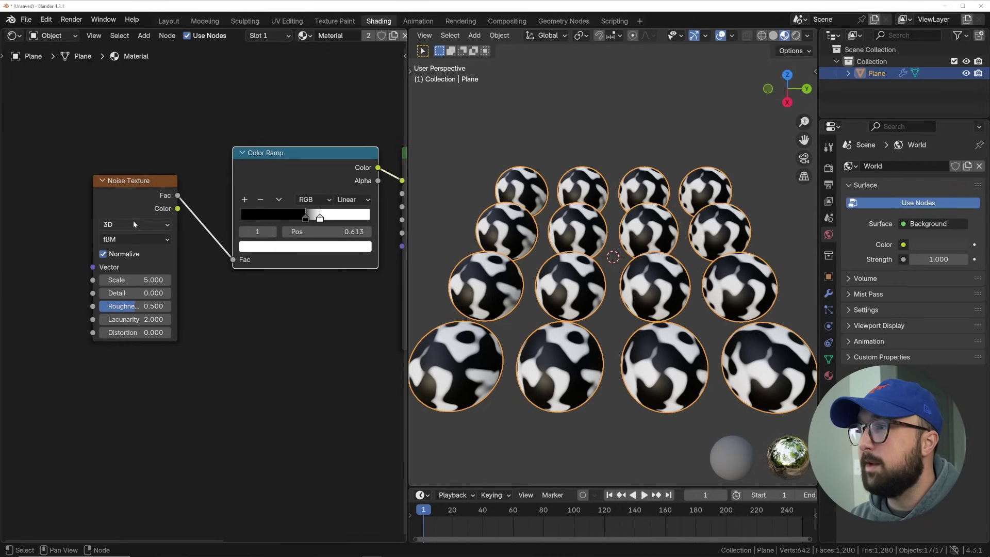
click(122, 225)
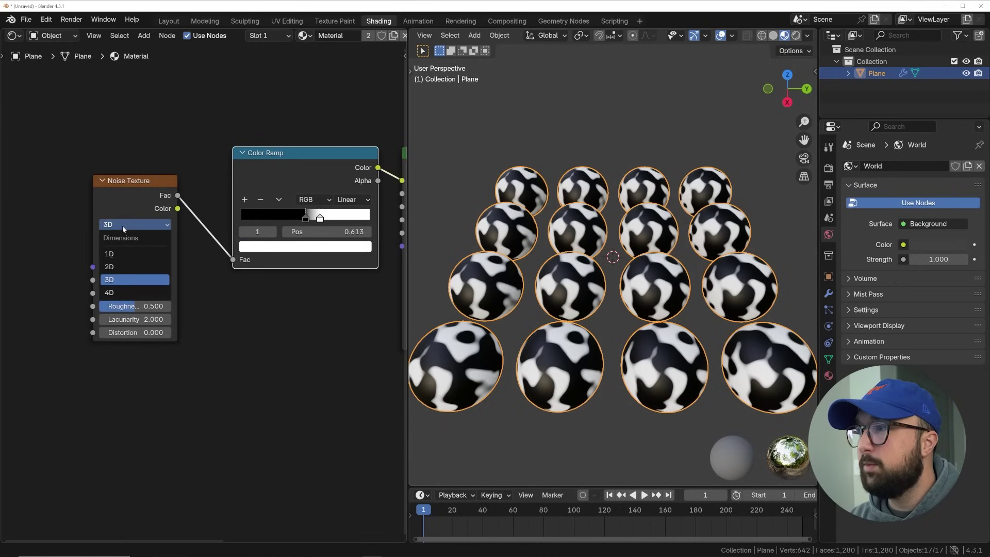
click(118, 291)
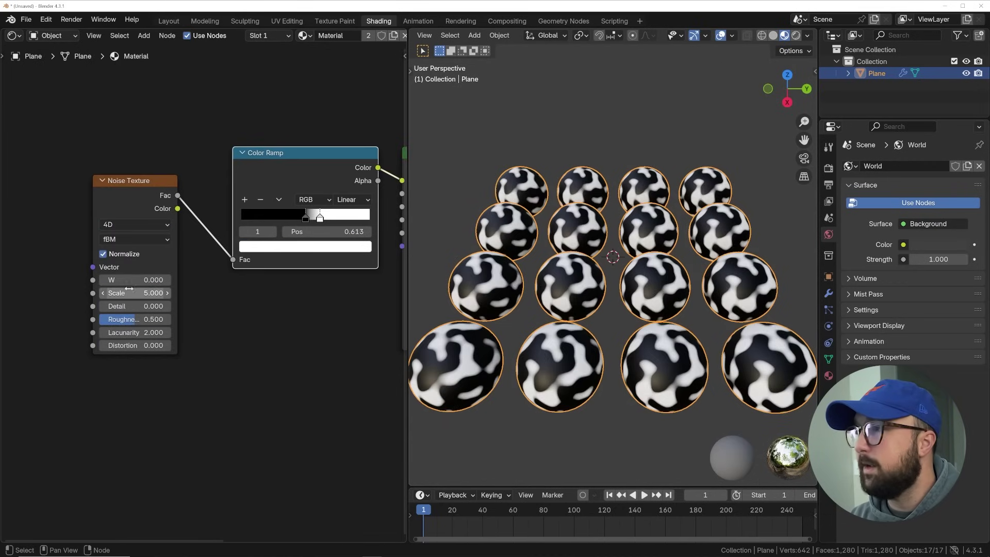
Try out different W values on the 4D Noise Texture
drag(130, 280, 206, 280)
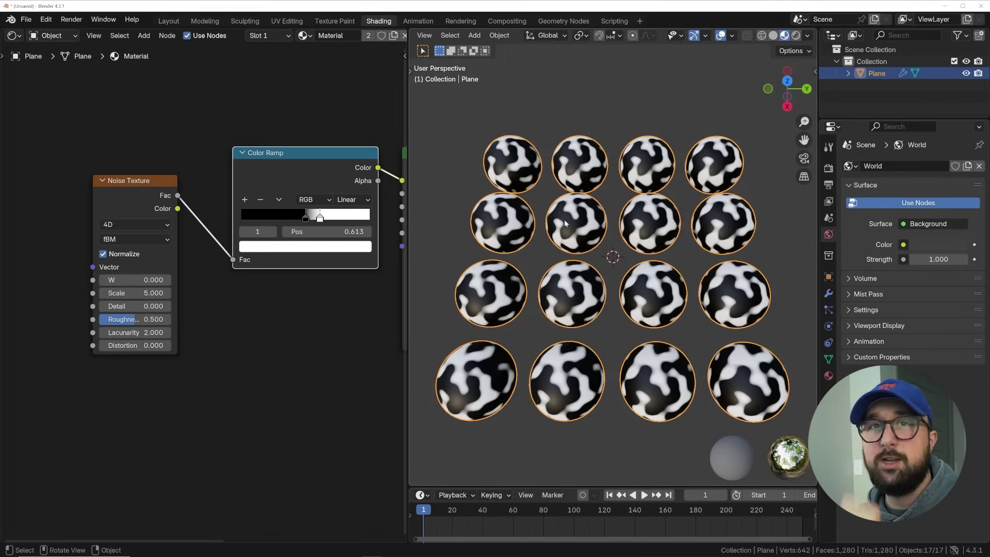
In the Geometry Nodes workspace, insert a Store Named Attribute node between Instance on Points and Set Shade Smooth
click(553, 21)
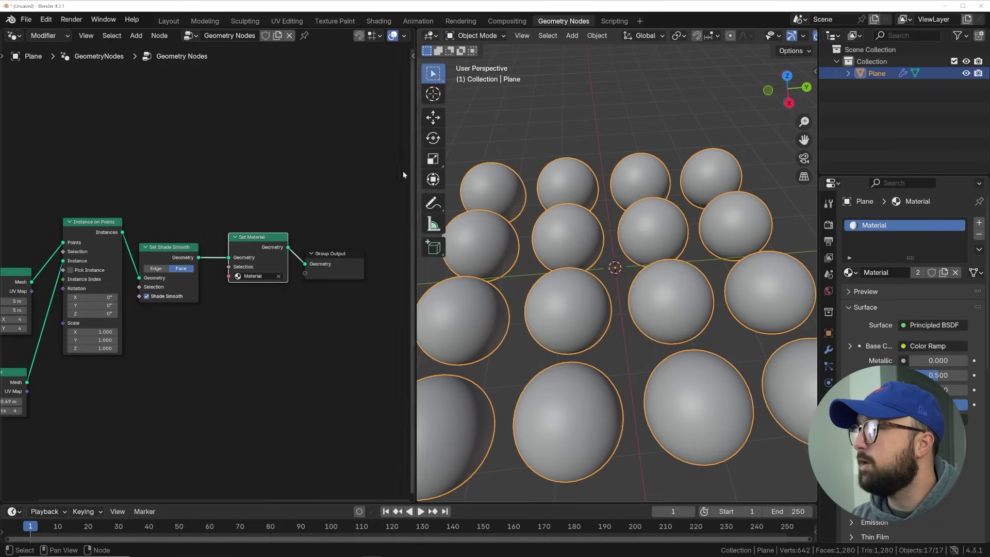
middle_drag(64, 378, 157, 370)
key(g)
drag(92, 361, 63, 361)
key(shift+a)
mouse_move(154, 150)
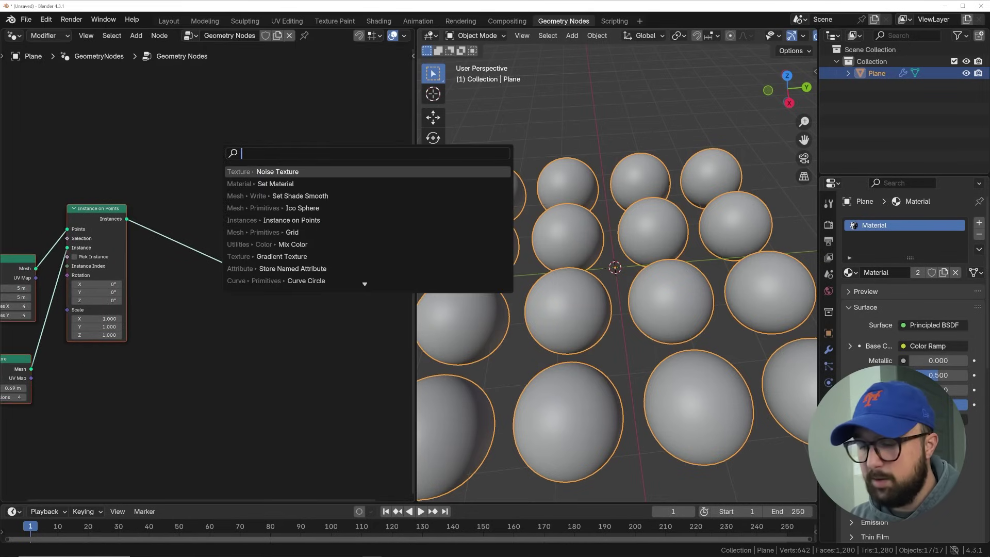
text(store)
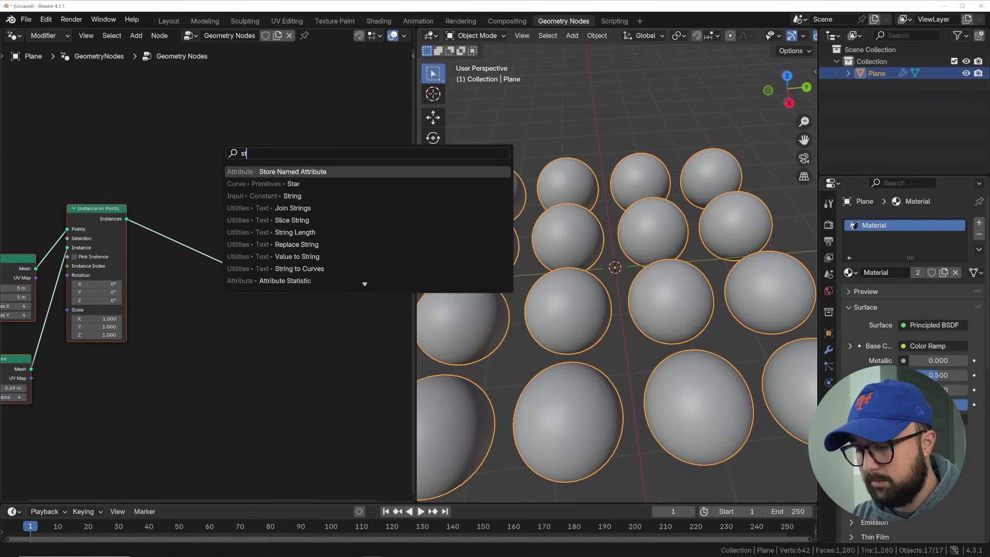
click(294, 172)
click(184, 234)
Name the stored attribute "r" and set its domain to Instance
scroll(179, 261, up, 2)
click(180, 253)
text(r)
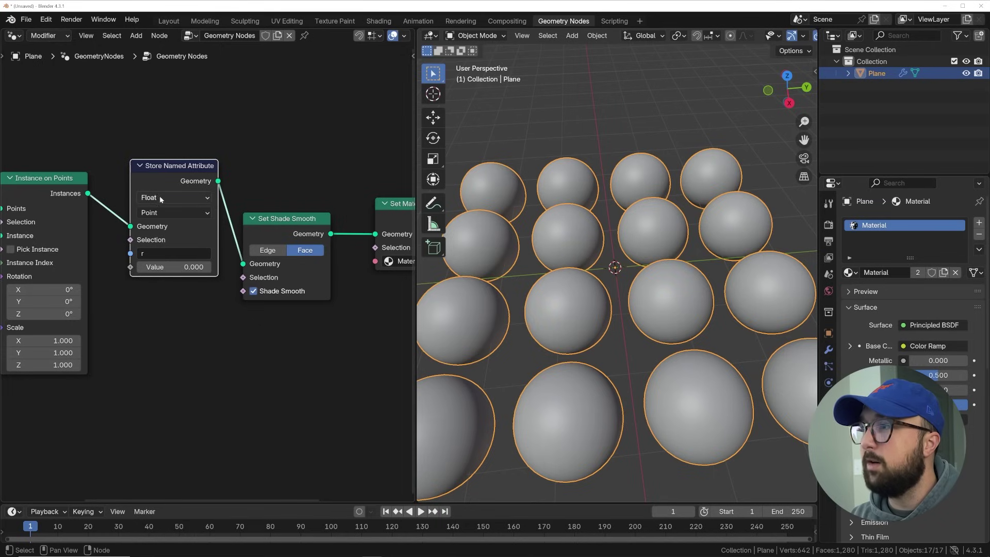
click(157, 212)
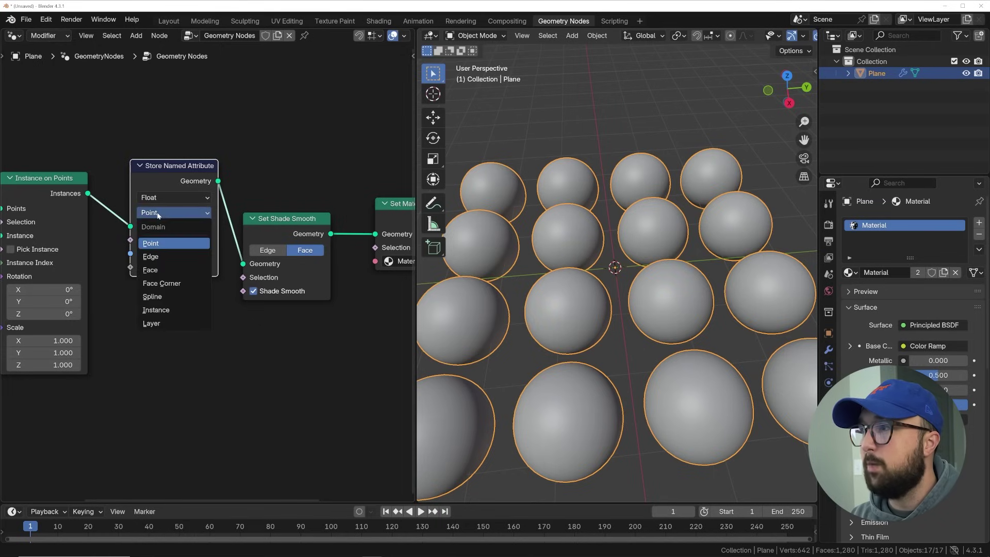
click(156, 314)
Add a float Random Value node and connect its output to the Store Named Attribute's Value
key(shift+a)
text(random)
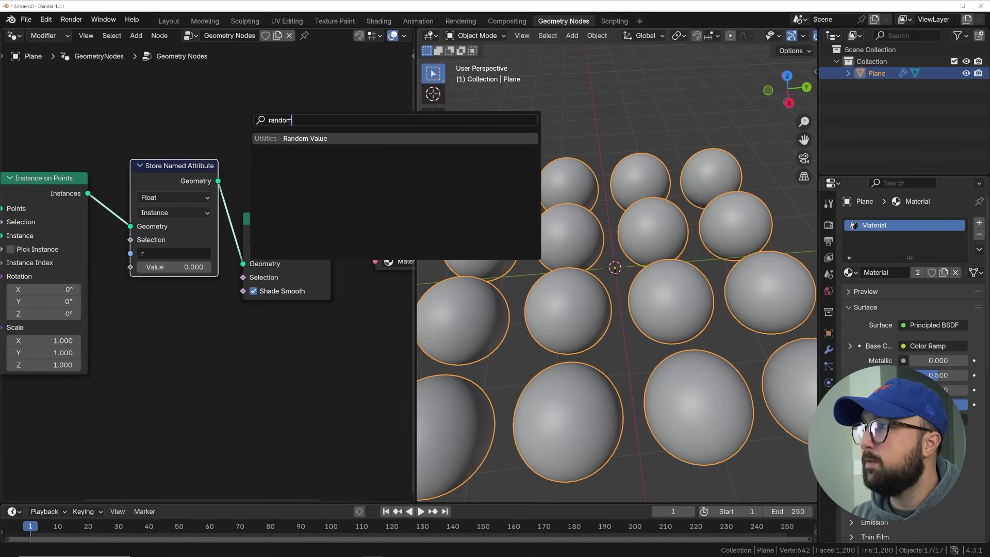
key(Return)
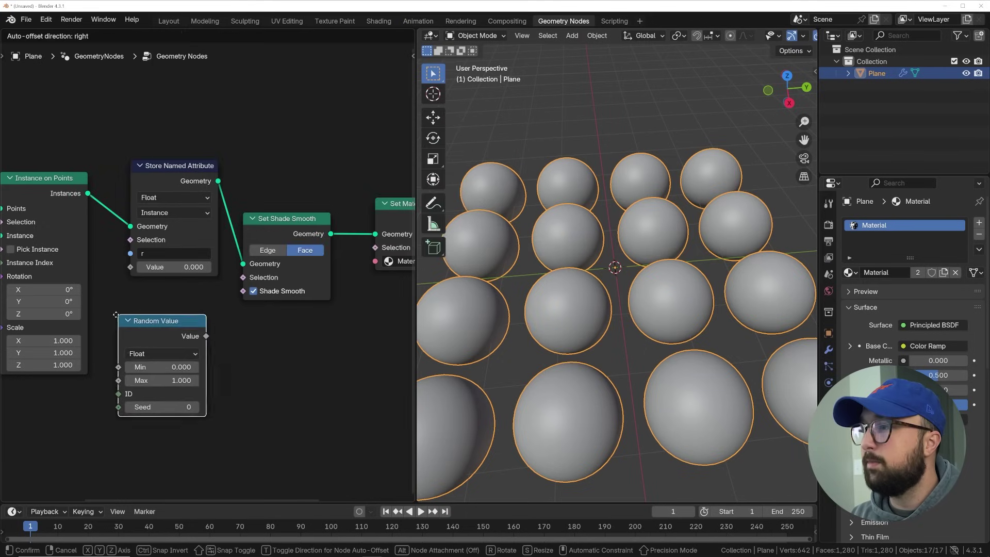
click(222, 324)
drag(215, 327, 133, 265)
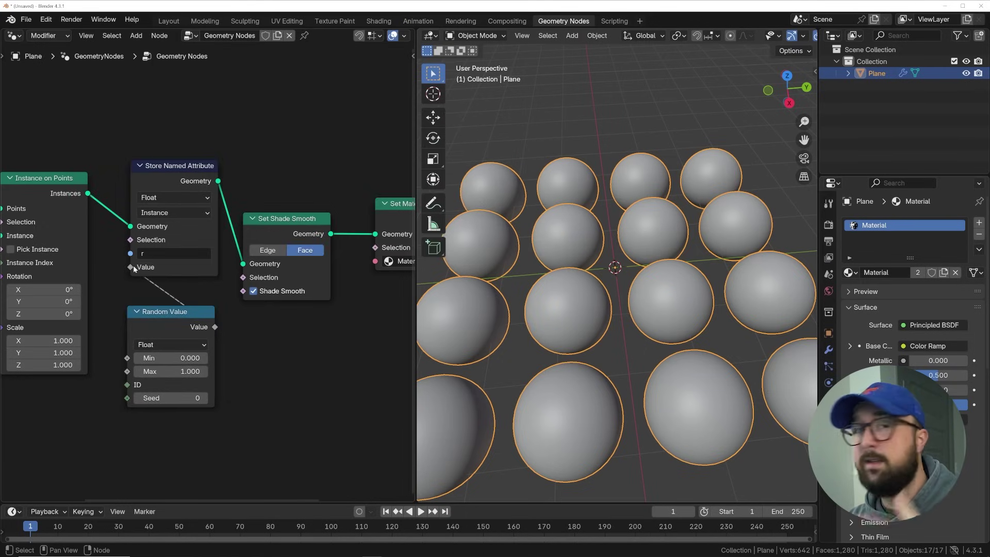
drag(158, 324, 150, 312)
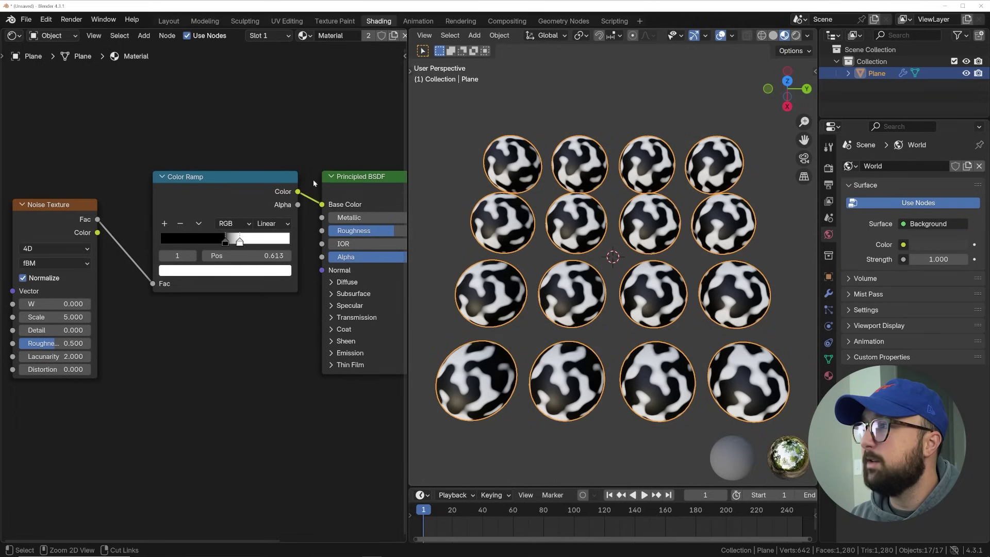
In the Shading workspace, add an Attribute node of type Instancer named "r" and preview its output on the spheres
key(shift+a)
text(a)
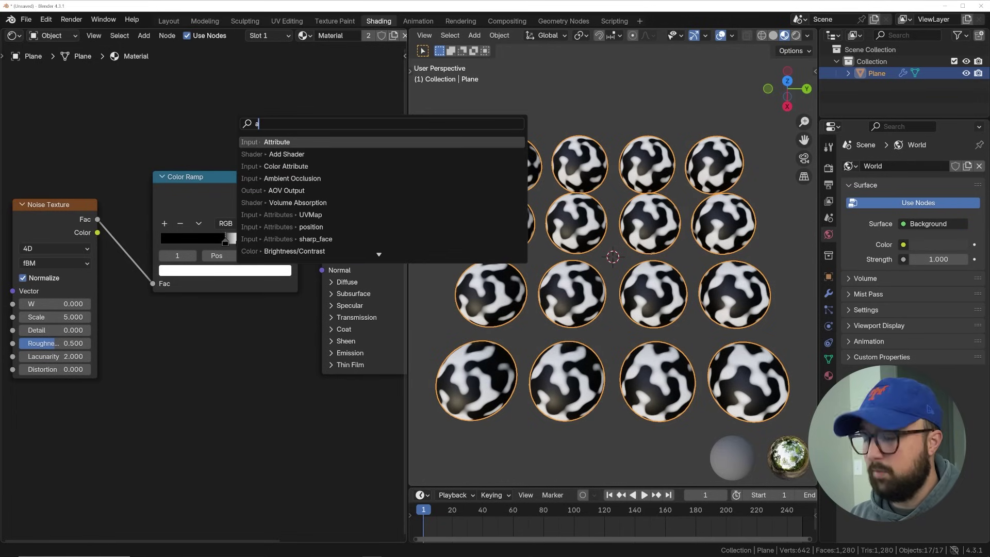
key(Return)
click(195, 389)
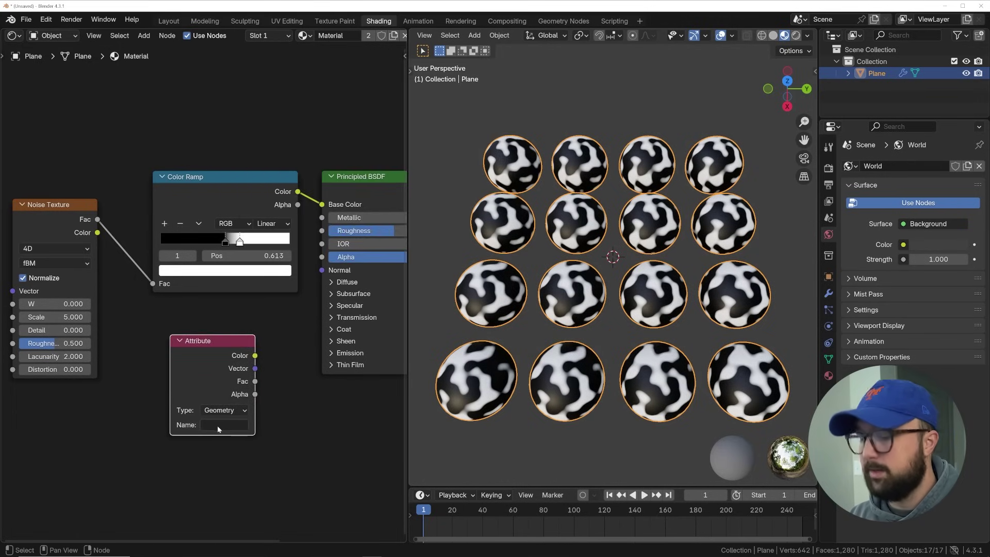
click(221, 410)
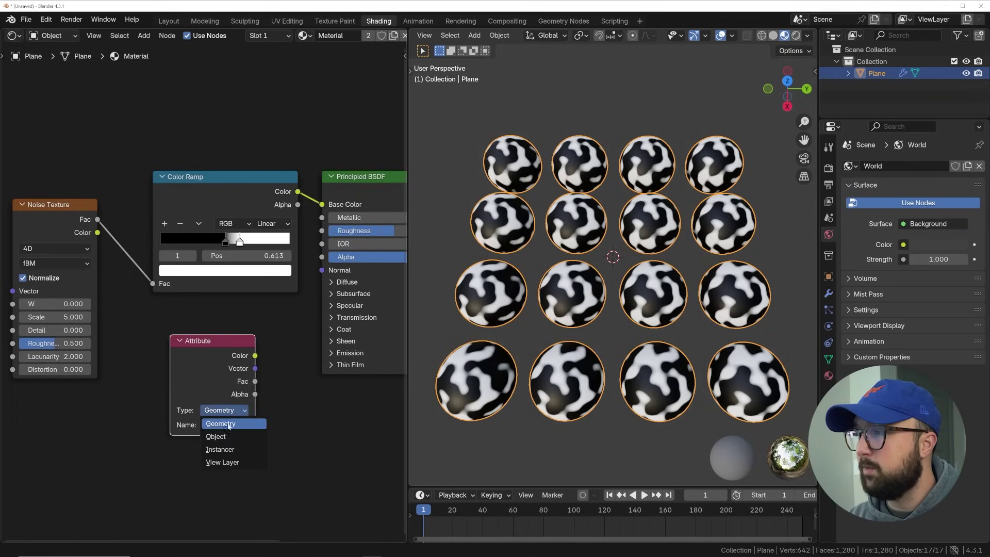
click(232, 450)
ctrl+shift+click(210, 352)
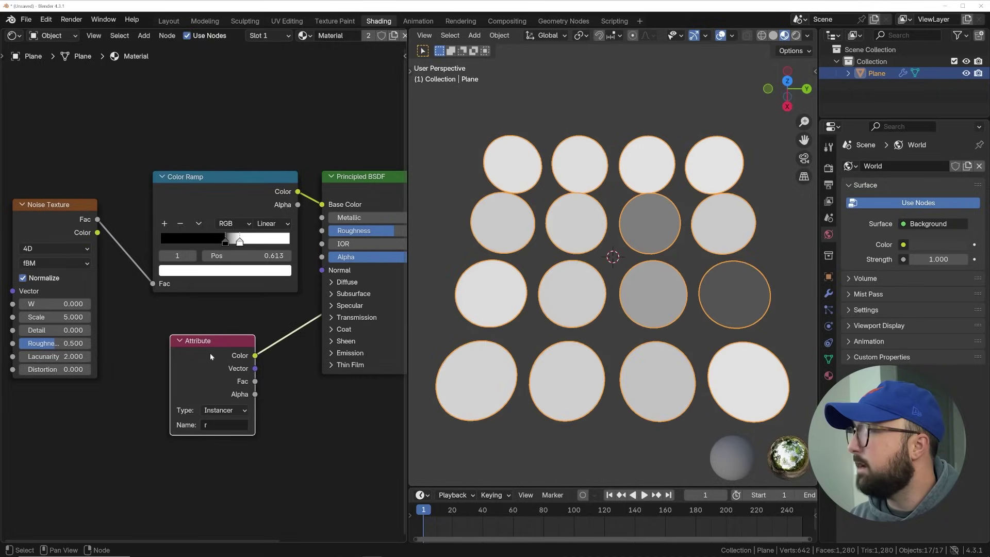
middle_drag(685, 263, 697, 302)
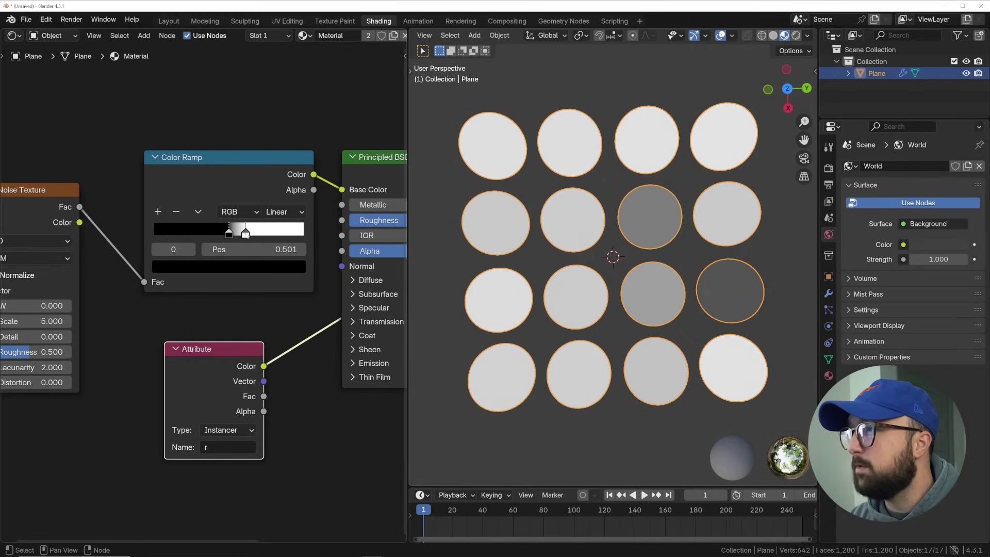
Try out darker greys, such as Value 0.369, for the Color Ramp's white stop
click(245, 233)
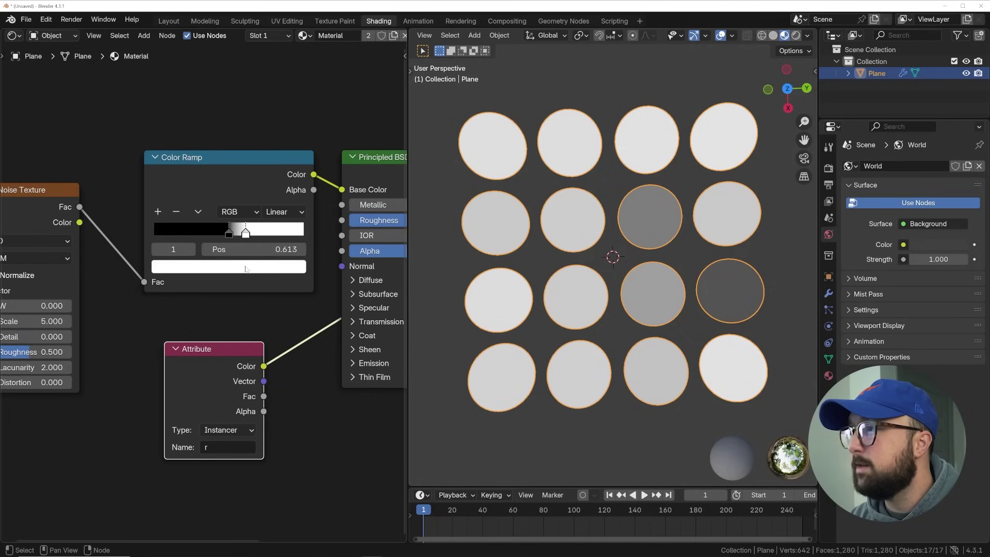
click(246, 268)
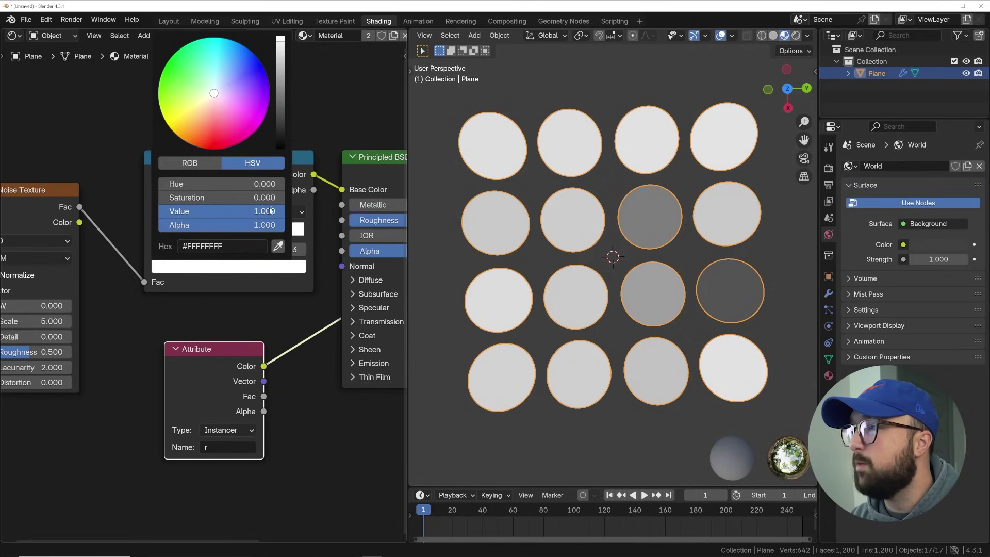
drag(265, 210, 205, 211)
click(243, 265)
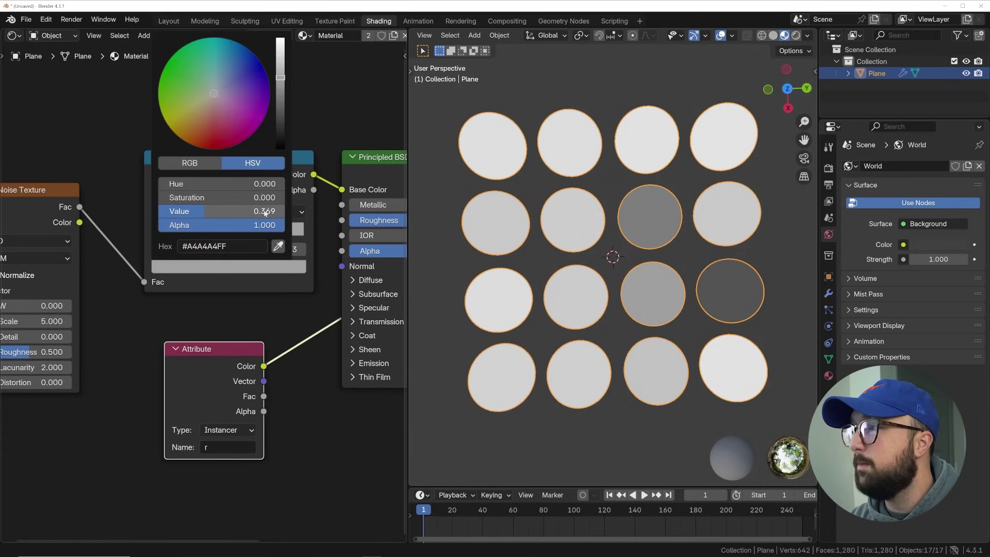
drag(269, 212, 308, 212)
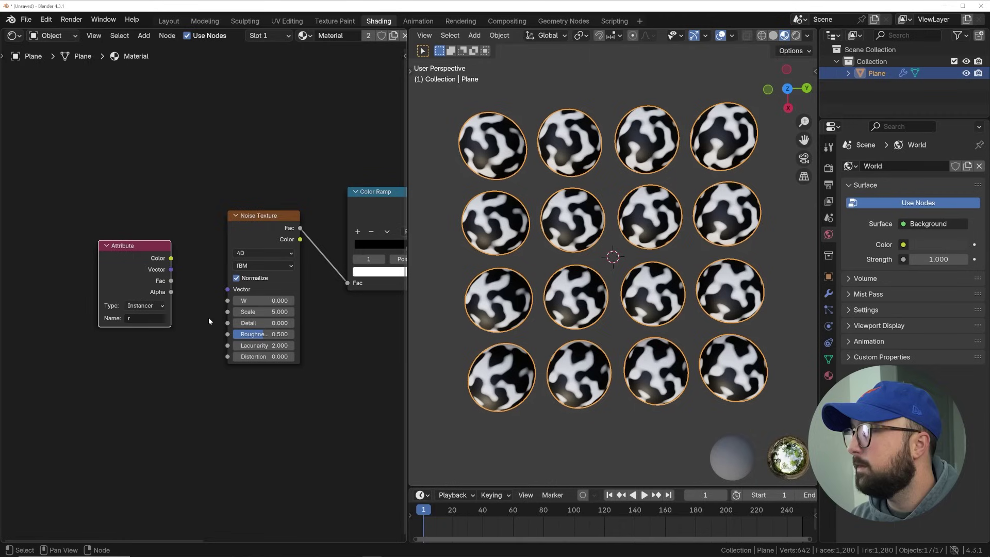
Try out a W value of 3.4 on the Noise Texture, and connect the Attribute's Fac output to W
scroll(190, 302, up, 2)
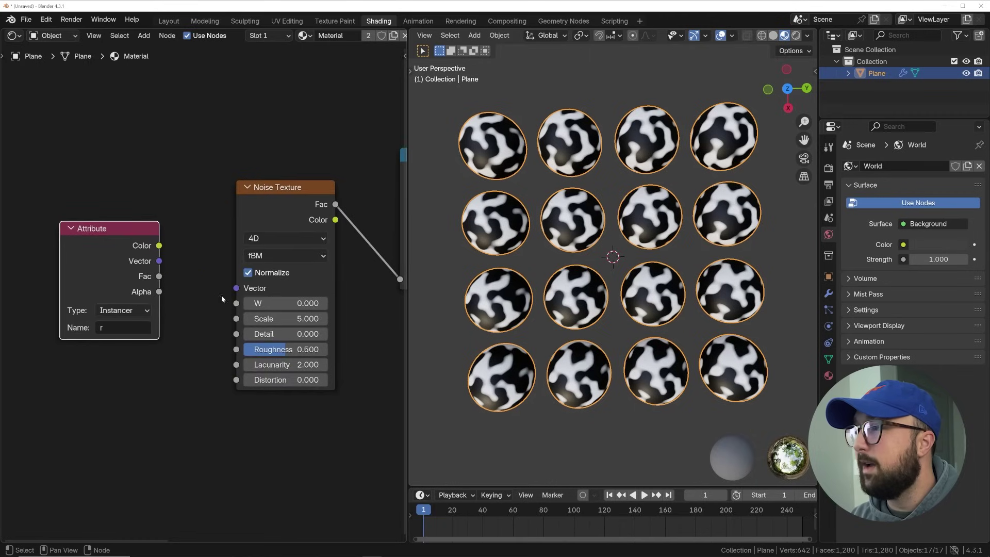
drag(288, 304, 346, 303)
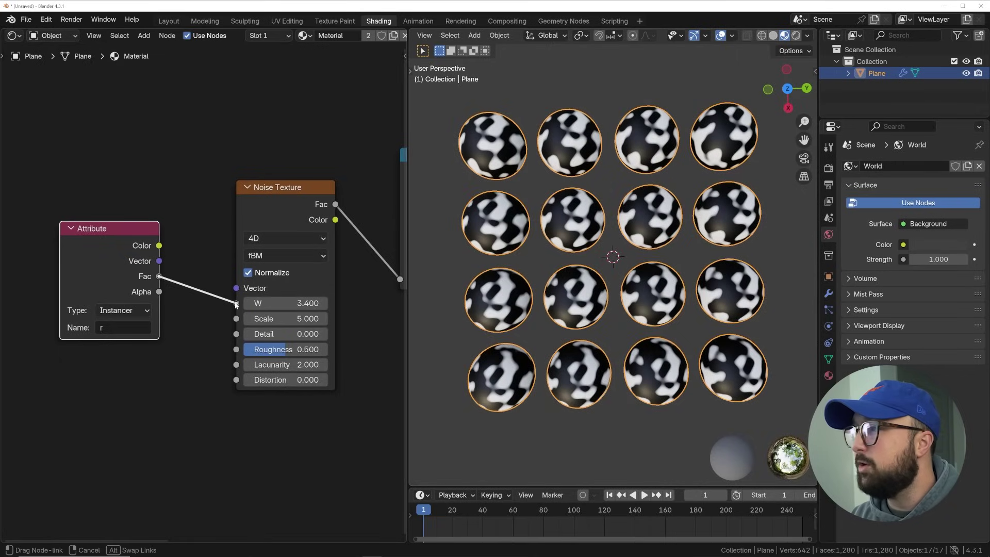
drag(235, 304, 236, 303)
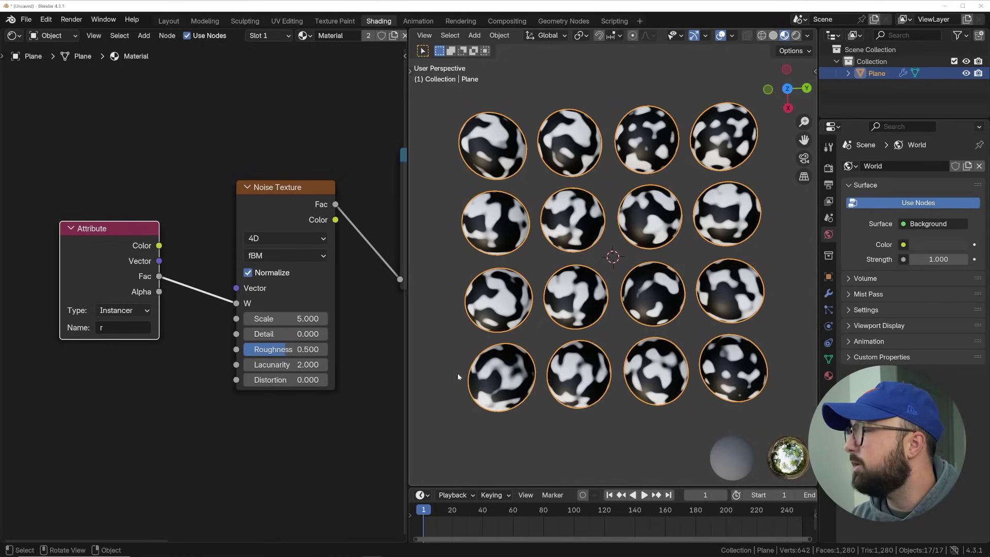
Insert a Math node set to Multiply Add between the Attribute's Fac output and the Noise Texture's W input
key(shift+a)
text(add)
key(Return)
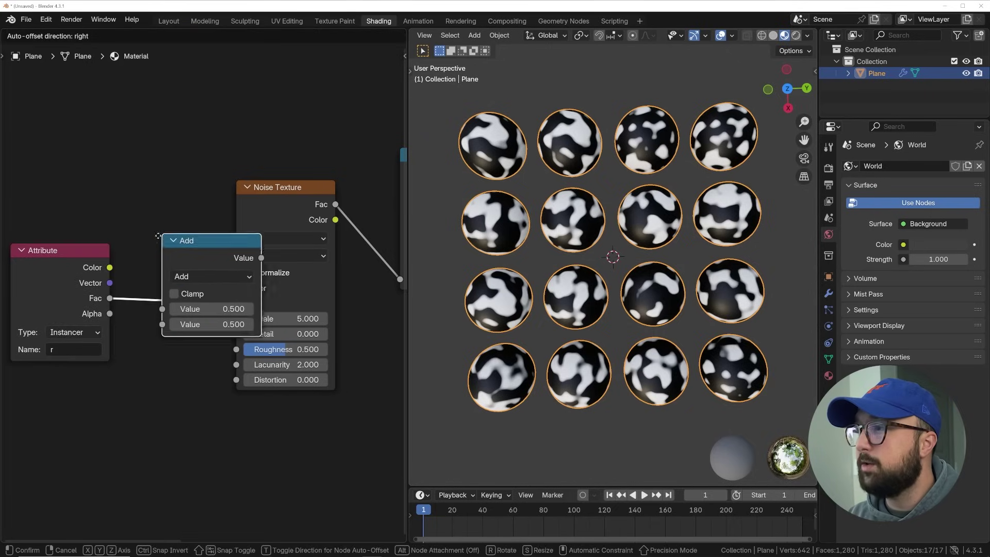
click(156, 238)
click(206, 278)
click(201, 376)
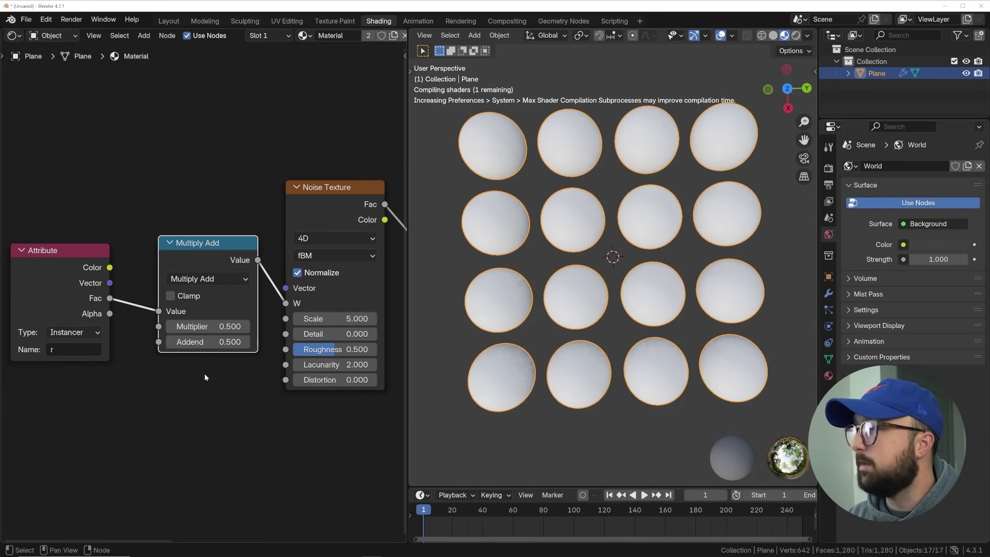
Vary the Multiply Add node's Multiplier, raising it to 59.9, resetting it and raising it again
drag(208, 326, 268, 327)
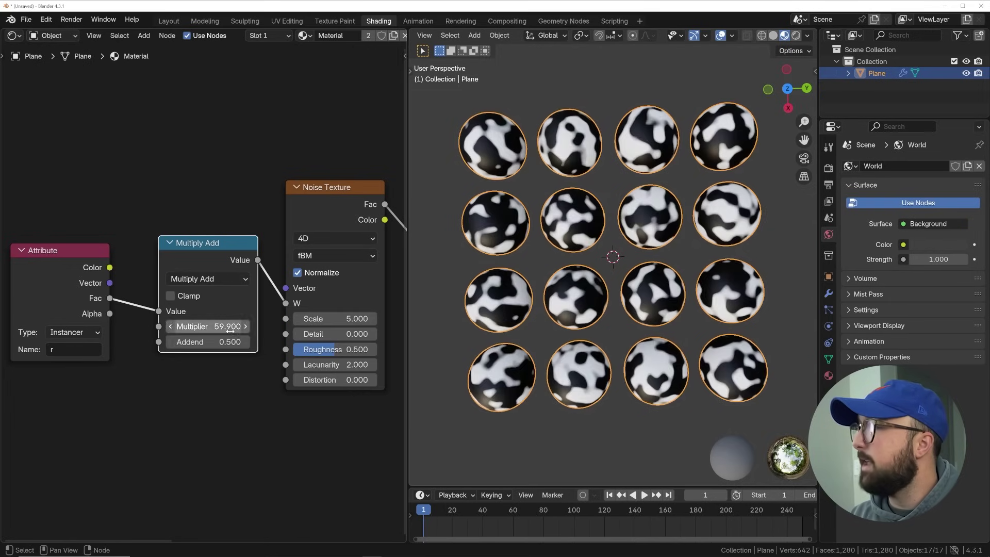
middle_drag(714, 336, 718, 281)
key(BackSpace)
middle_drag(635, 211, 610, 271)
drag(214, 328, 304, 326)
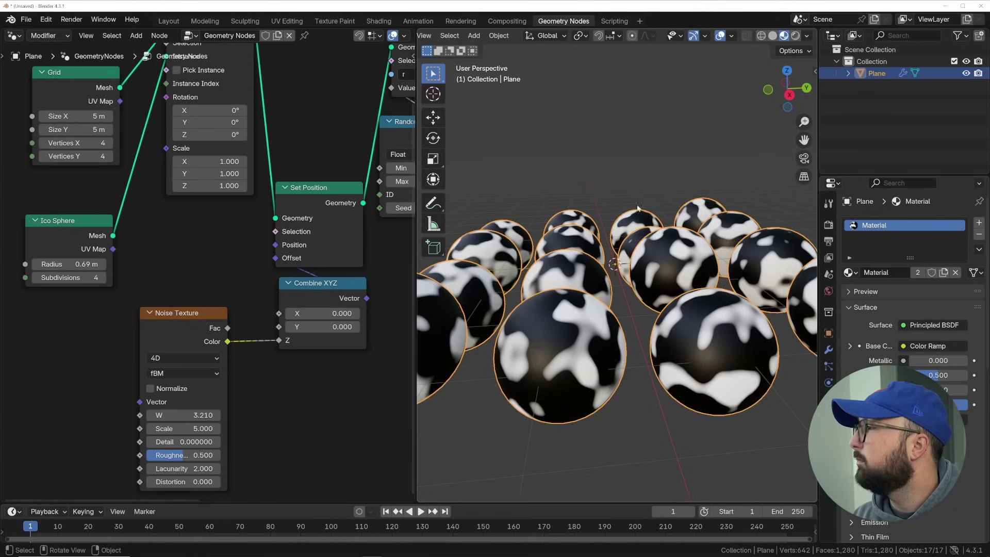
In the geometry nodes, raise the W value of the Noise Texture that drives the spheres' Z offset
drag(175, 416, 319, 418)
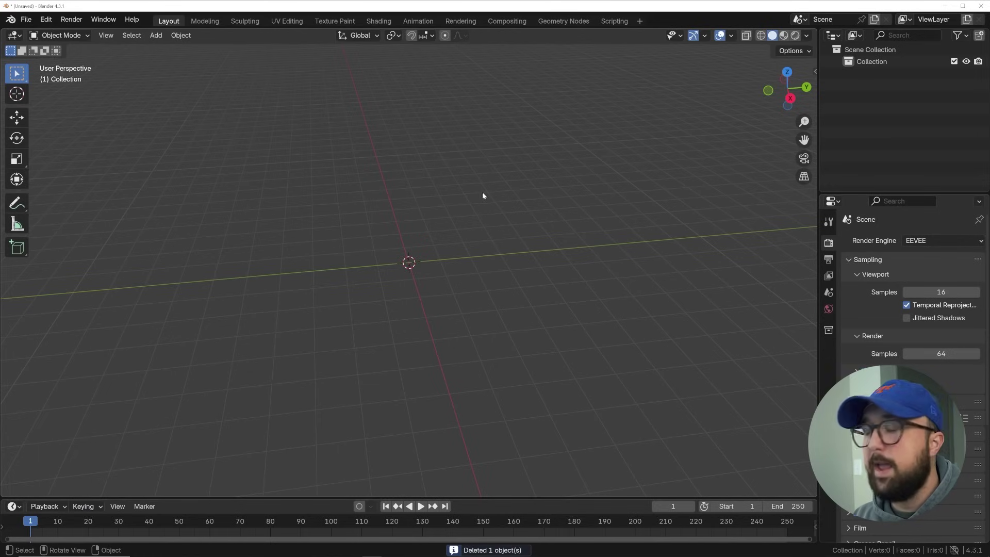
Add a plane to the empty scene and create a new geometry nodes group for it in the Geometry Nodes workspace
key(shift+a)
mouse_move(388, 249)
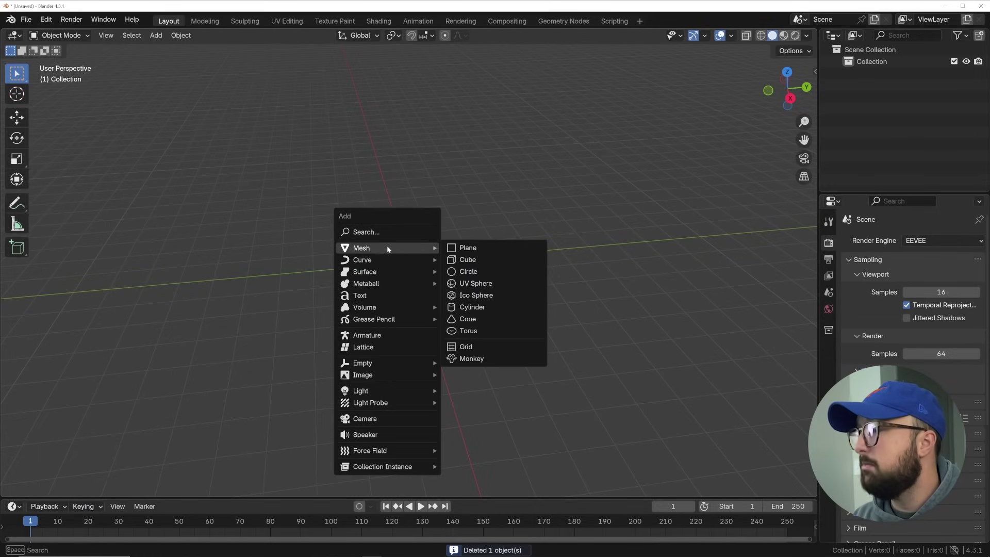
click(464, 248)
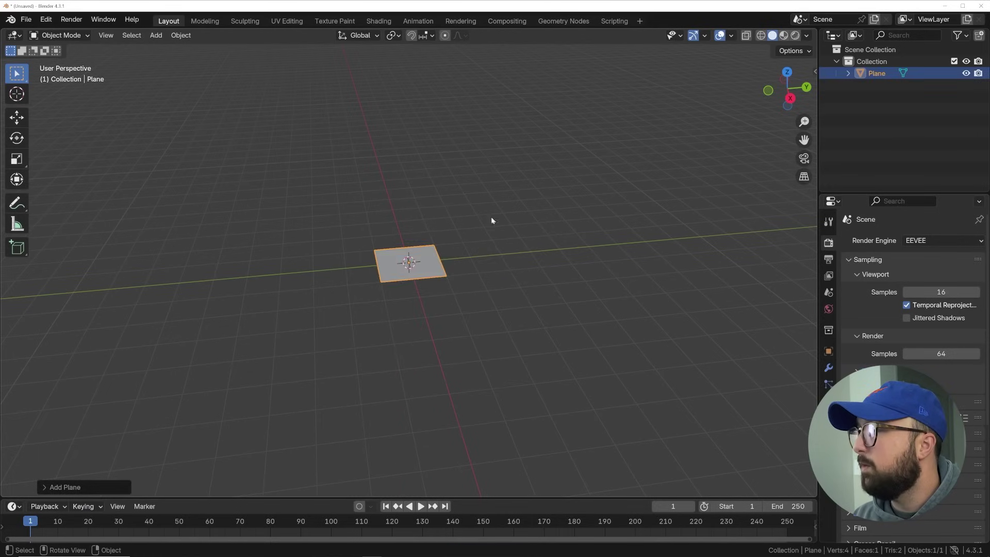
click(562, 26)
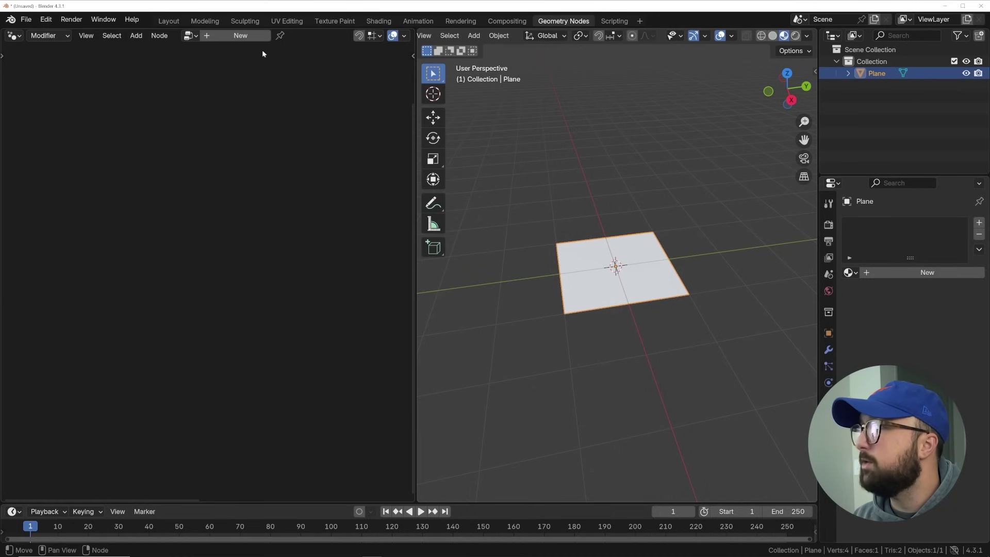
click(241, 35)
Add an Ico Sphere node, connect its Mesh to the Group Output, and delete the Group Input node
key(shift+a)
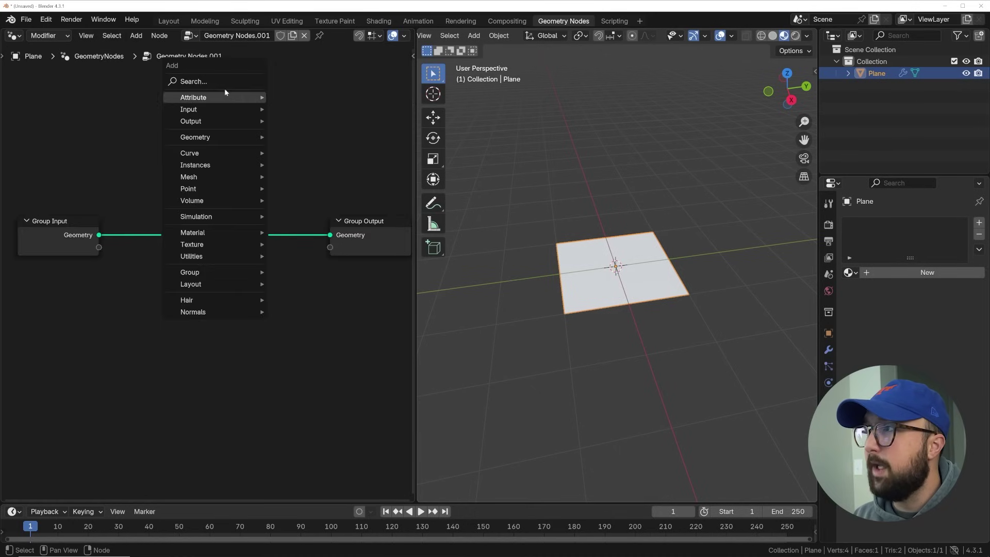
click(194, 81)
text(ico)
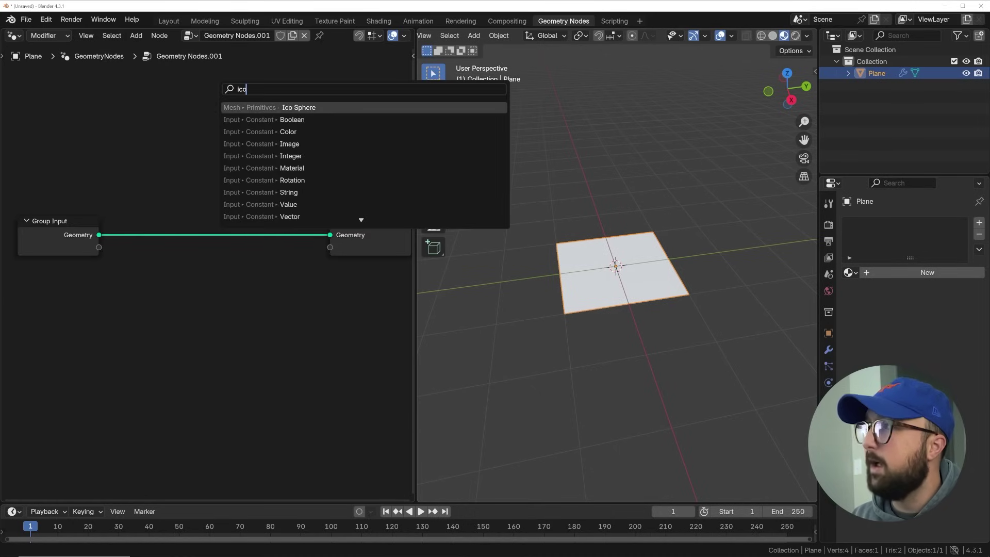
key(Return)
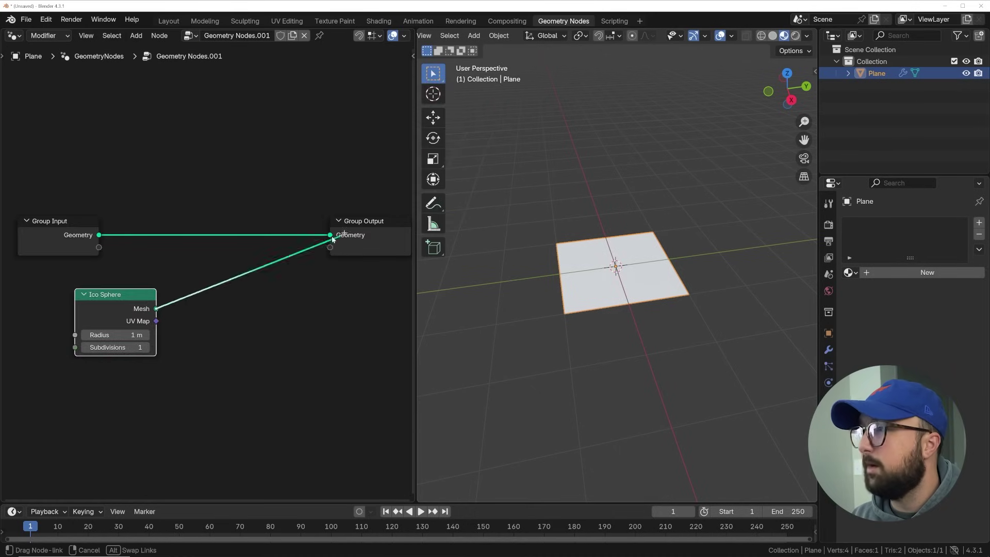
drag(333, 239, 331, 237)
click(41, 232)
key(x)
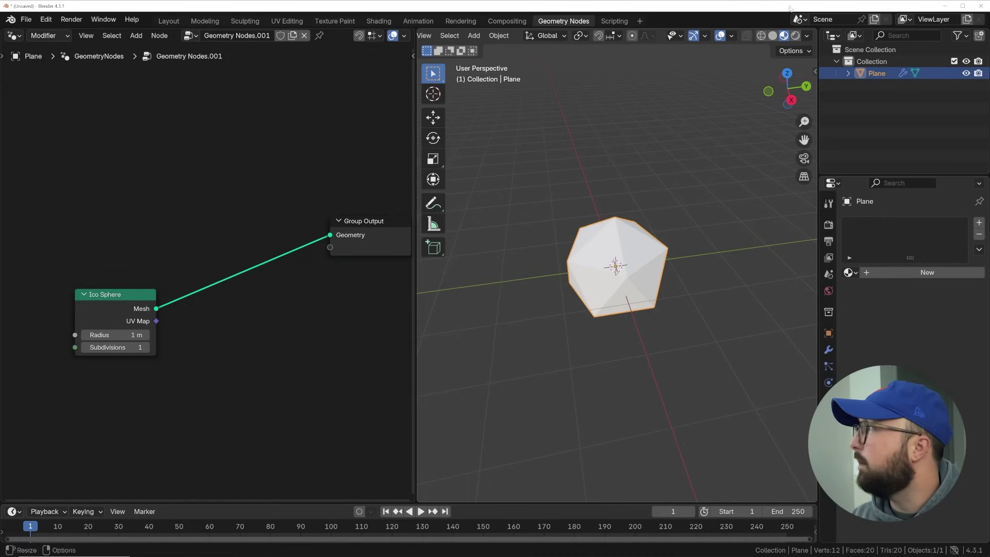
Show the viewport in solid shading and set the Ico Sphere's radius to 3.4 m and its subdivisions to 4
click(773, 36)
drag(123, 336, 152, 349)
scroll(592, 343, down, 5)
Insert a Mesh to Volume node after the Ico Sphere
key(shift+a)
text(mesh to v)
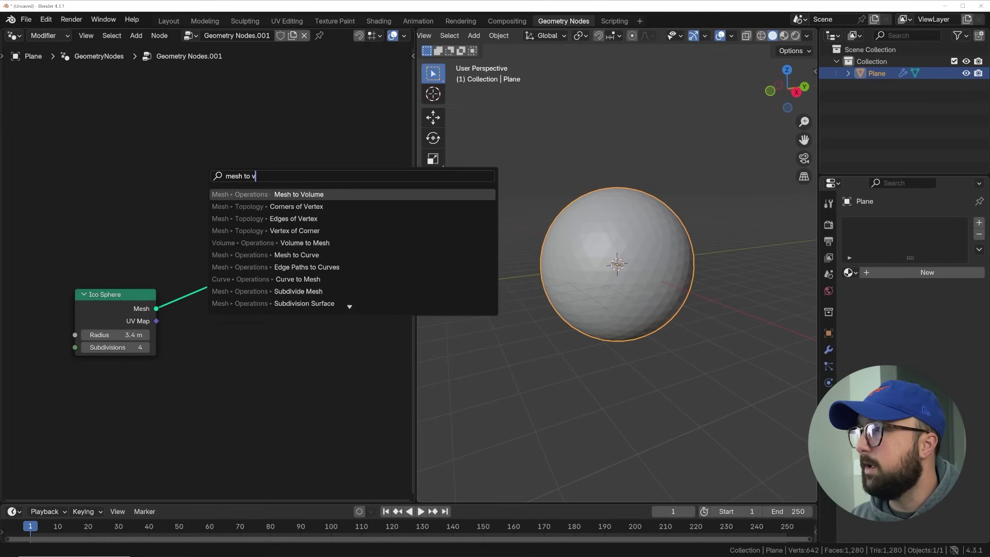
key(Return)
click(206, 202)
Insert a Distribute Points in Volume node between Mesh to Volume and the Group Output
key(shift+a)
text(distr)
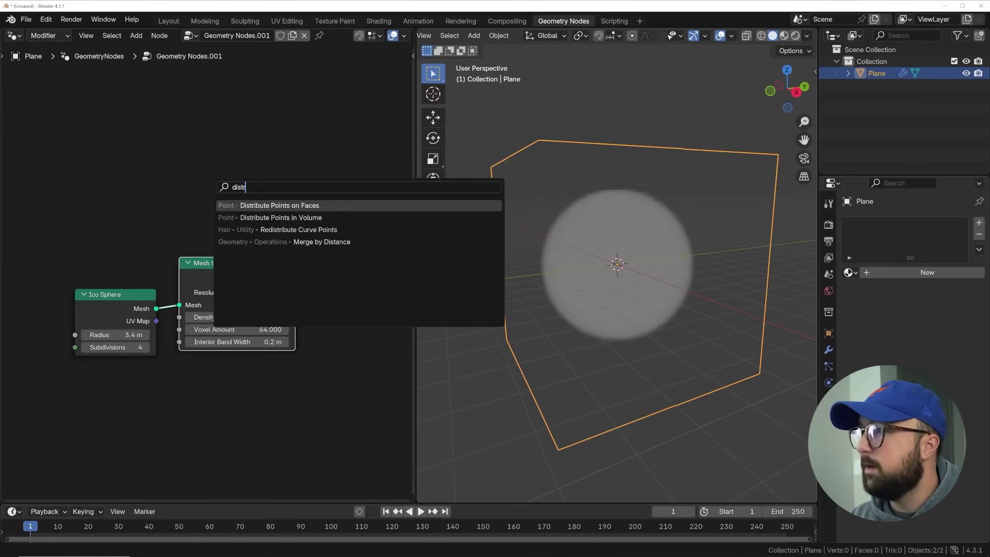
click(311, 217)
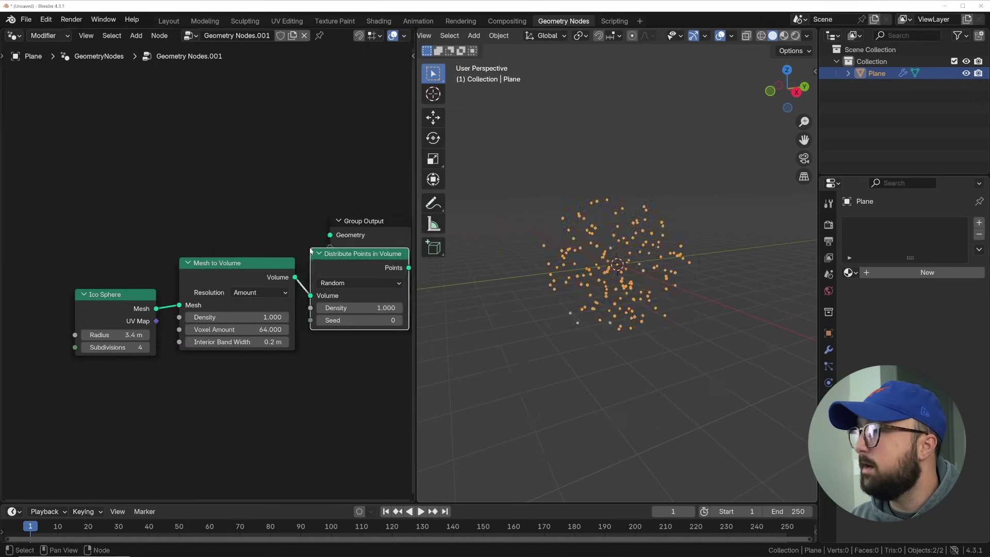
click(356, 263)
middle_drag(667, 276, 640, 278)
Spread the Ico Sphere and Mesh to Volume nodes out, and set the Distribute Points in Volume density to 0.220
drag(124, 305, 100, 258)
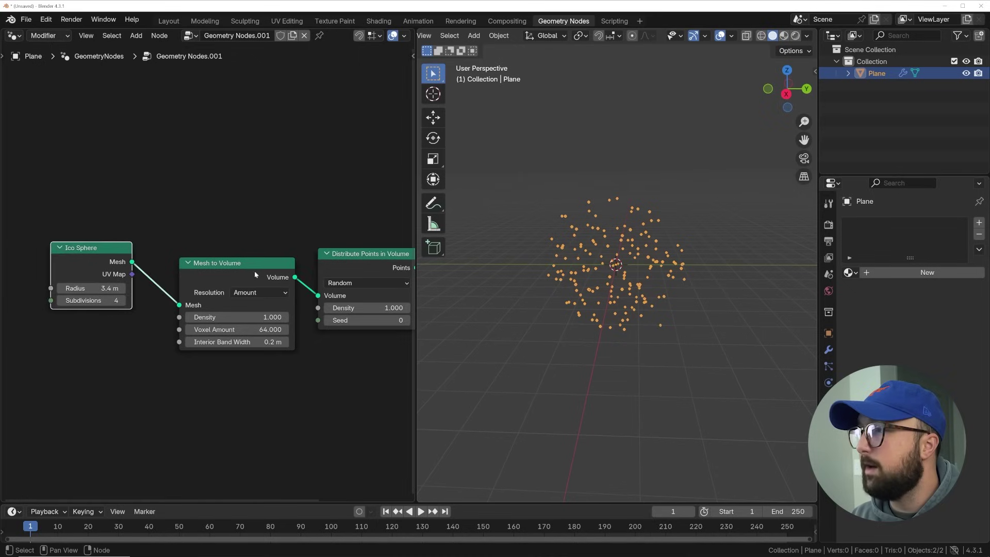
drag(254, 270, 223, 261)
drag(371, 308, 341, 308)
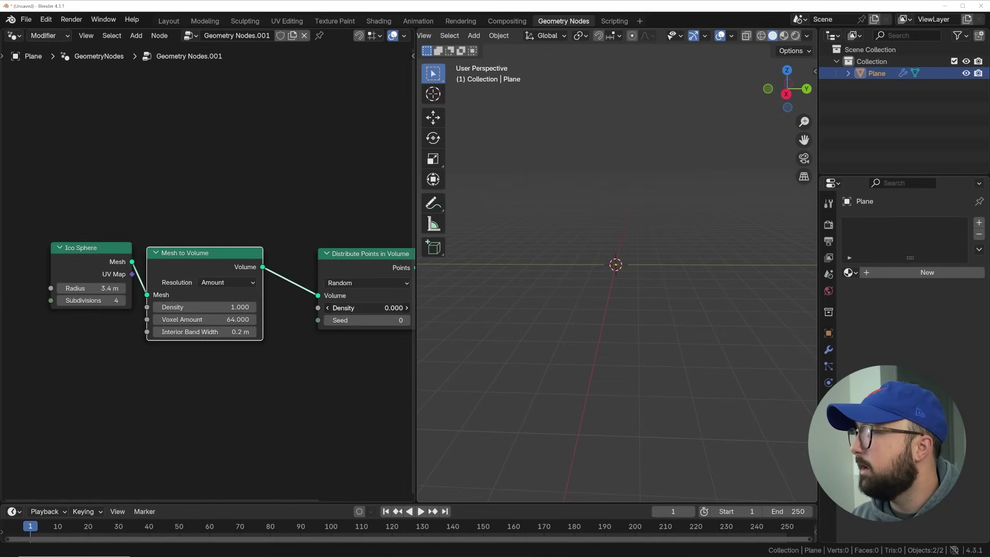
Move the Group Output farther along and insert an Instance on Points node after Distribute Points in Volume
middle_drag(342, 315, 210, 311)
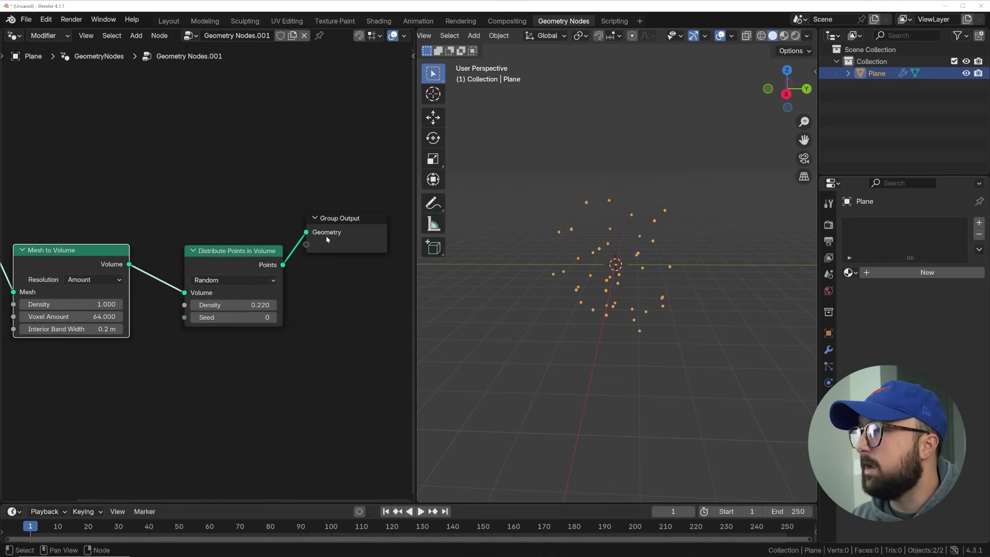
middle_drag(363, 246, 243, 267)
drag(242, 265, 382, 240)
key(shift+a)
text(inst)
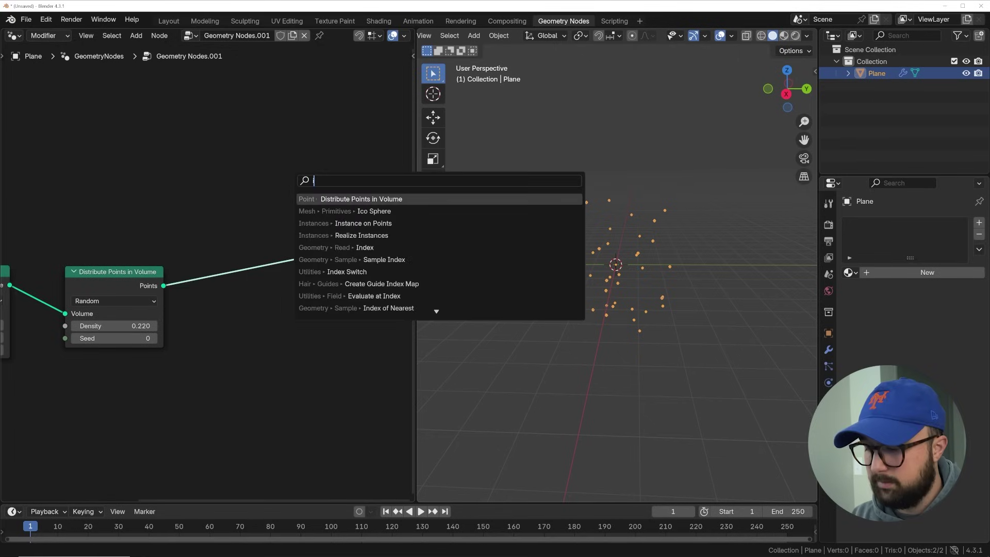
key(Return)
Add a second Ico Sphere with 4 subdivisions and connect its Mesh to the Instance input of Instance on Points
key(shift+a)
text(ico)
key(Return)
click(86, 356)
drag(157, 372, 185, 334)
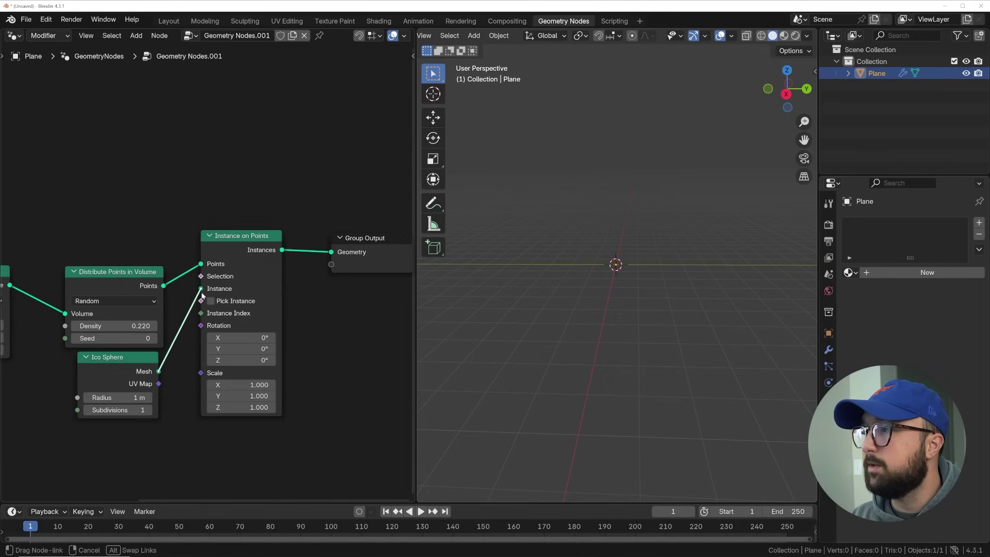
drag(202, 295, 202, 295)
click(149, 412)
click(149, 412)
click(148, 412)
Insert a Merge by Distance node between Distribute Points in Volume and Instance on Points
middle_drag(630, 291, 598, 299)
middle_drag(243, 272, 412, 244)
drag(297, 246, 258, 238)
key(shift+a)
text(mer)
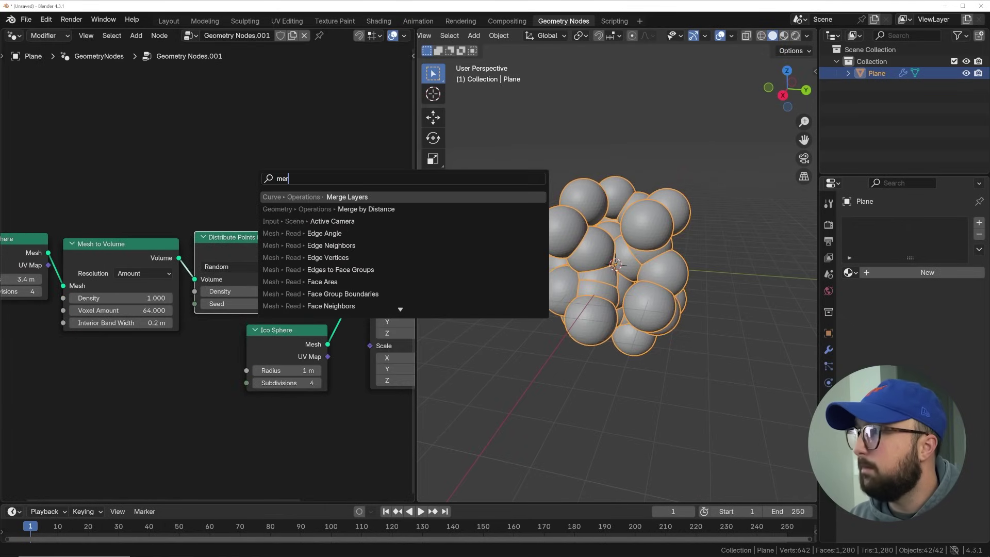
key(Down)
key(Return)
click(262, 180)
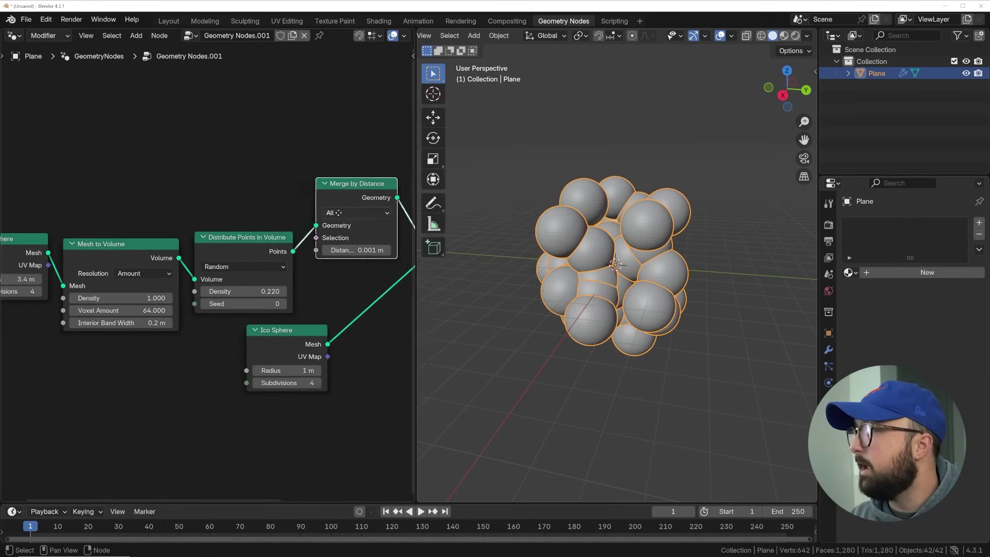
Set the Distribute Points in Volume density to 16.920 and the Merge by Distance distance to 2.64 m
middle_drag(336, 212, 282, 202)
drag(322, 239, 369, 239)
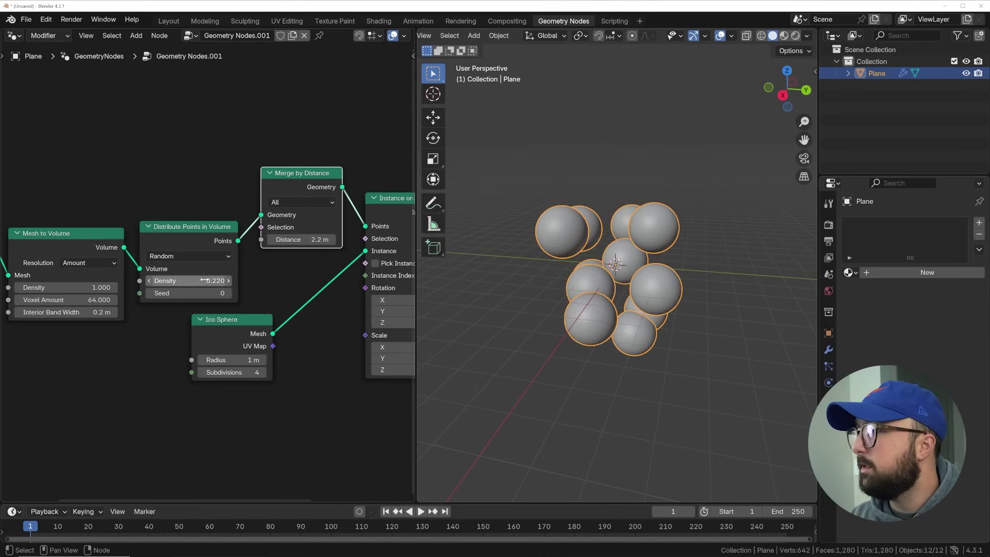
drag(203, 281, 242, 280)
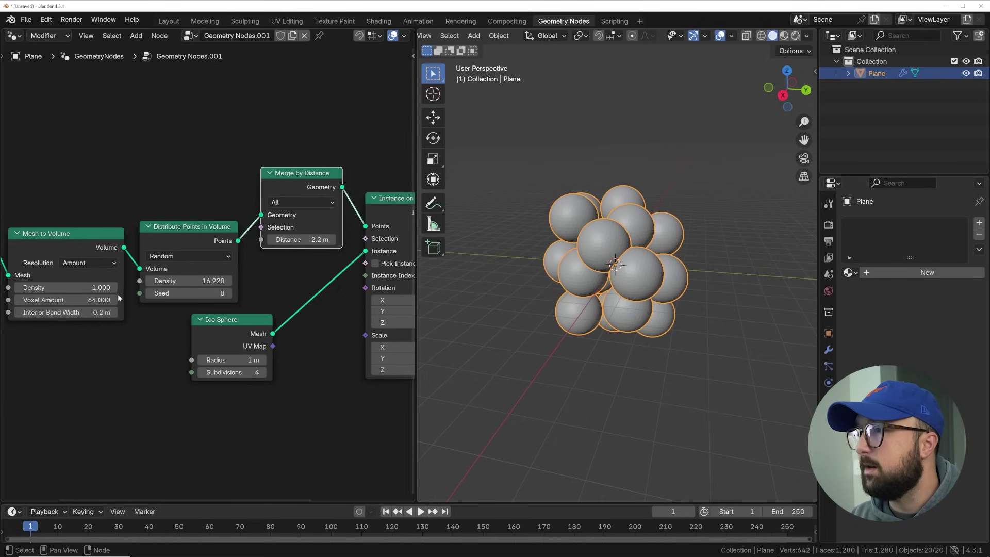
middle_drag(77, 304, 279, 282)
drag(167, 248, 379, 256)
middle_drag(380, 256, 174, 253)
middle_drag(654, 343, 719, 331)
drag(297, 215, 313, 215)
middle_drag(593, 268, 678, 277)
Add a camera, align it to the current view, and move it to frame the sphere cluster
key(shift+a)
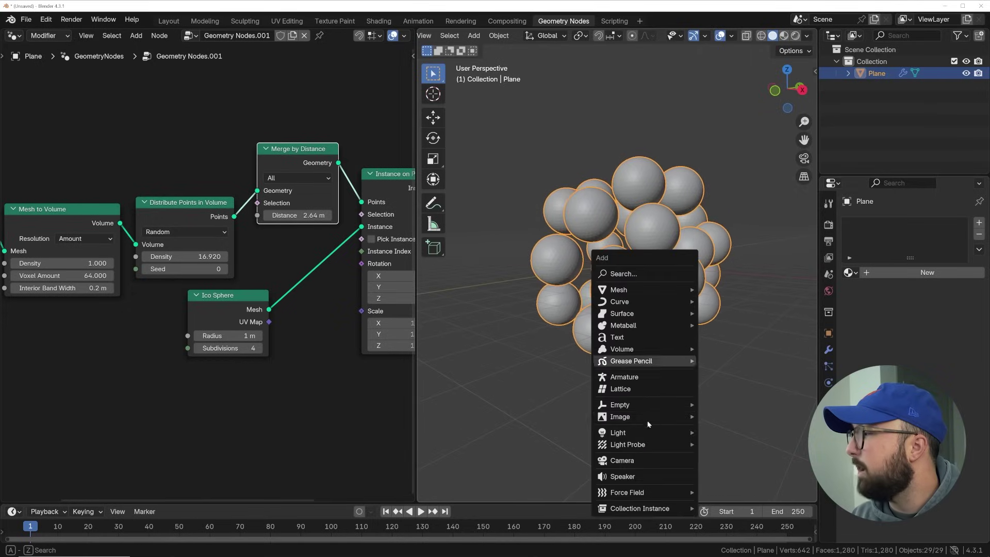
click(665, 453)
key(ctrl+alt+KP_0)
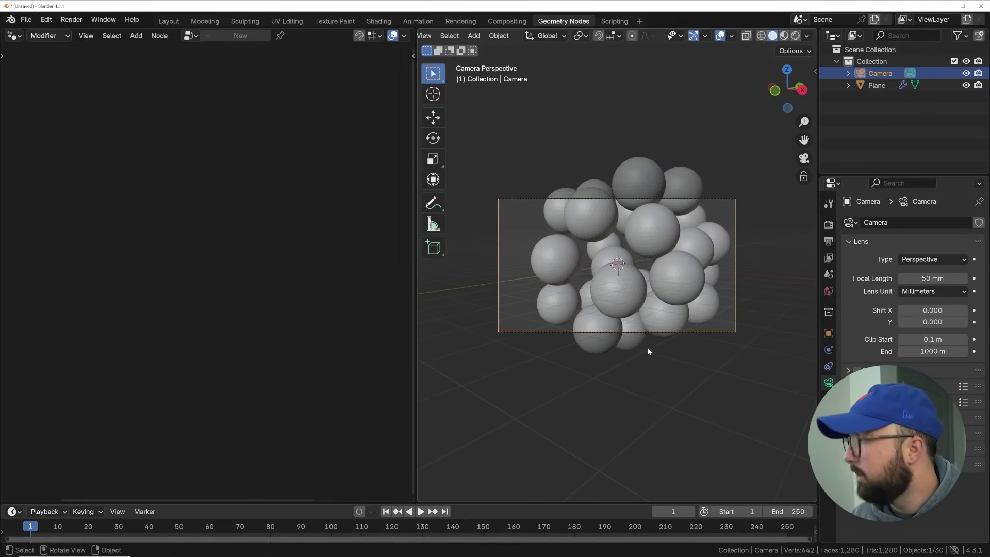
key(g)
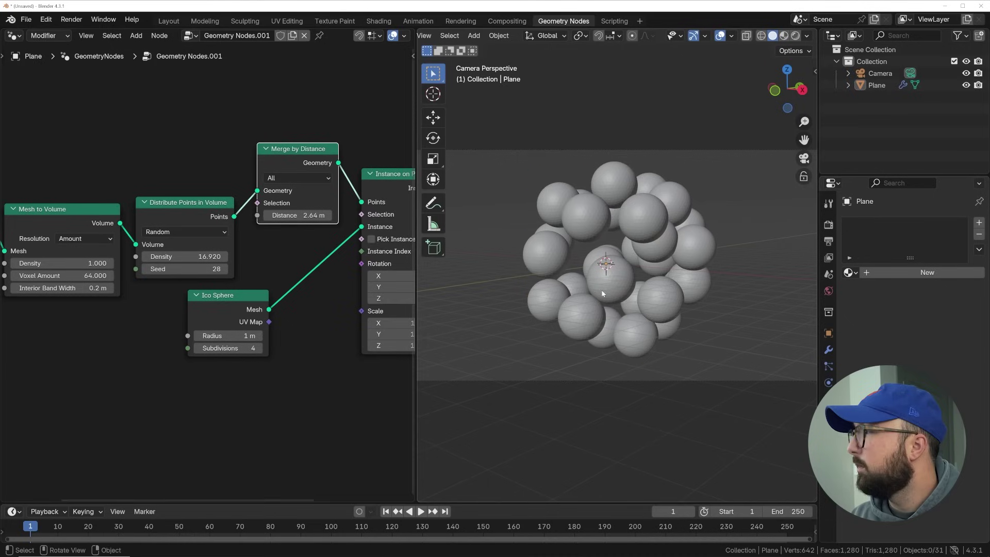
Insert a Set Shade Smooth node after Instance on Points
key(shift+a)
text(set s)
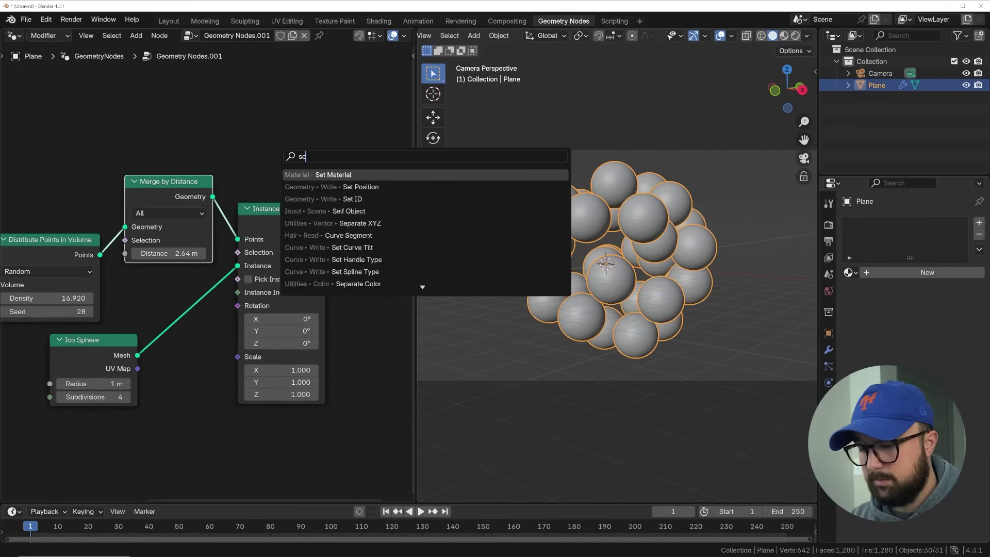
click(358, 186)
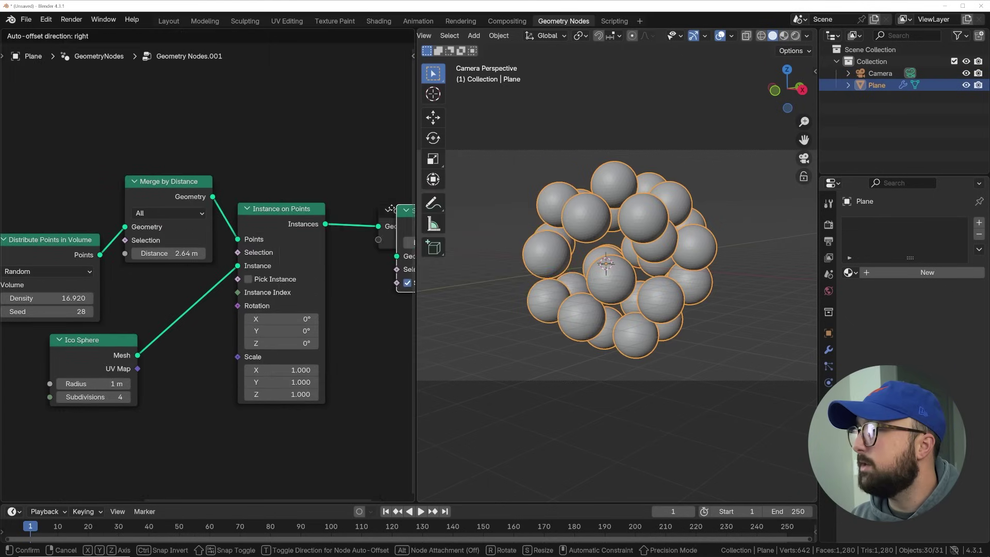
click(356, 213)
shift+middle_drag(693, 291, 675, 283)
scroll(310, 258, down, 4)
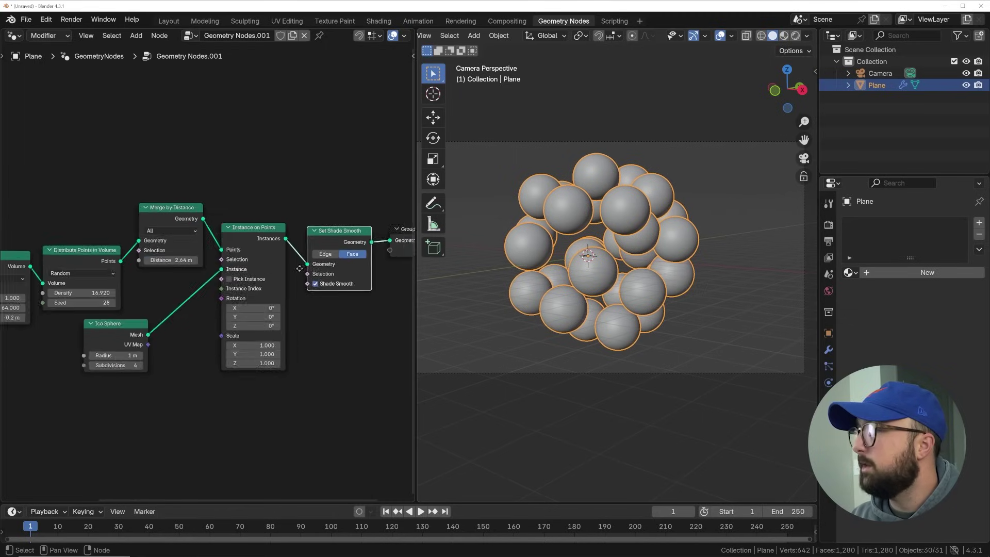
Make room before the Group Output and insert a Set Material node after Set Shade Smooth
middle_drag(320, 258, 107, 248)
drag(231, 219, 341, 216)
key(shift+a)
text(set m)
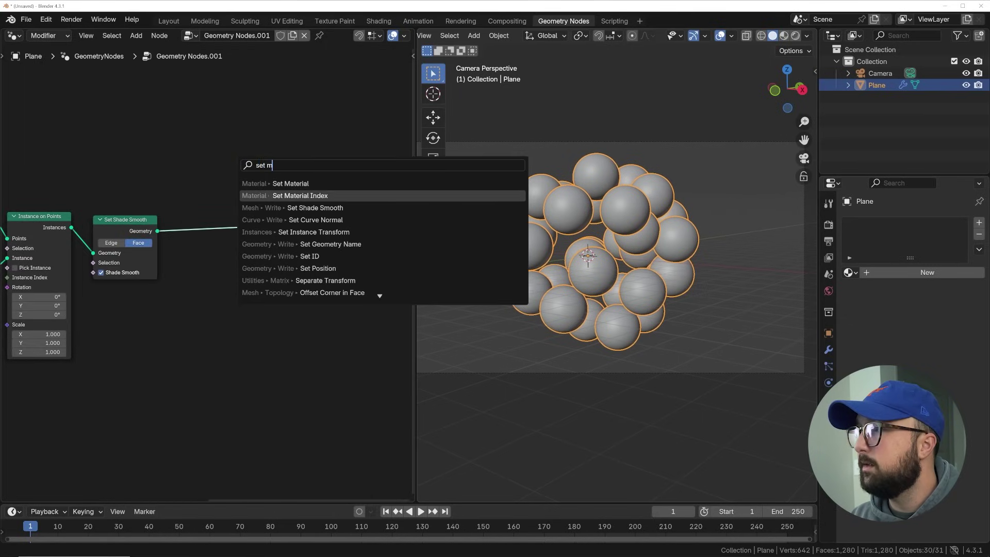
click(269, 184)
click(193, 205)
Create a new material with transmission weight 1.000 and roughness 0.303, and assign it in the Set Material node
click(908, 276)
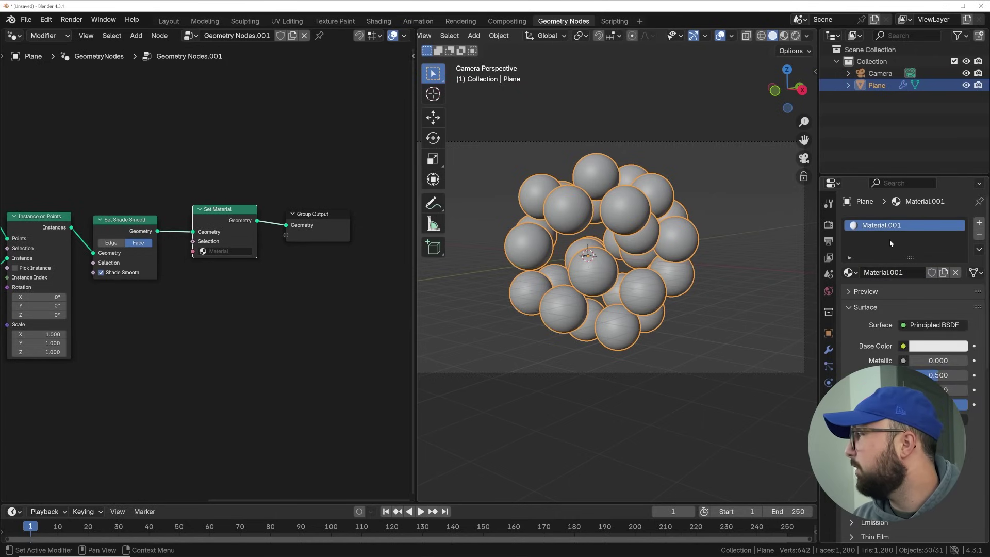
drag(930, 496, 971, 494)
drag(941, 375, 921, 375)
click(225, 251)
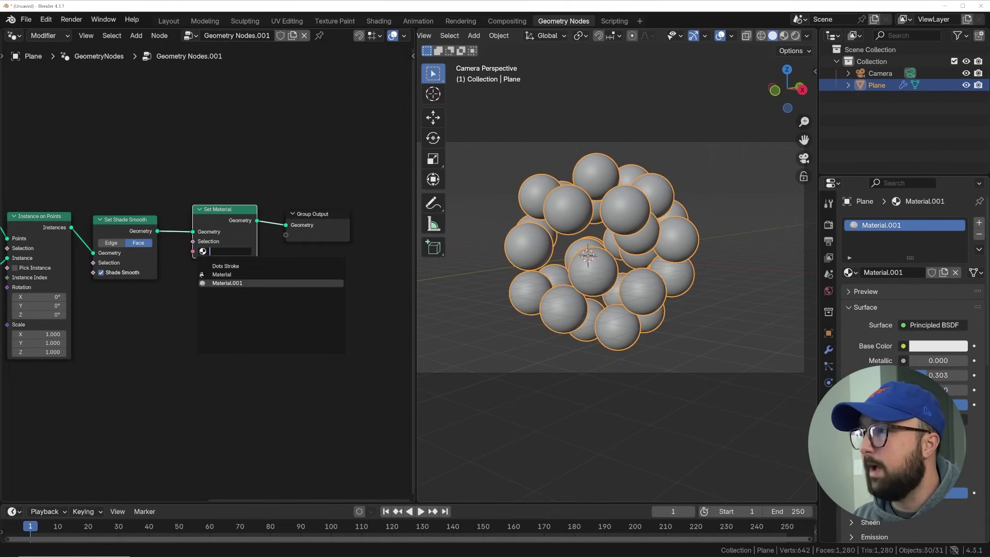
click(237, 283)
Go to the Shading workspace, set the render engine to Cycles, and show the viewport in rendered shading
scroll(243, 292, up, 2)
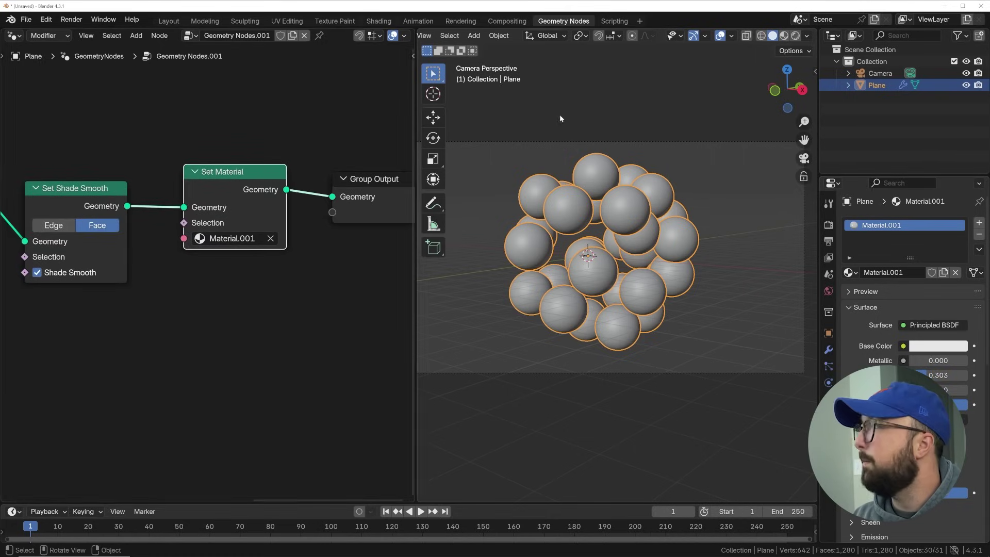
click(368, 22)
scroll(569, 149, down, 6)
scroll(658, 215, up, 3)
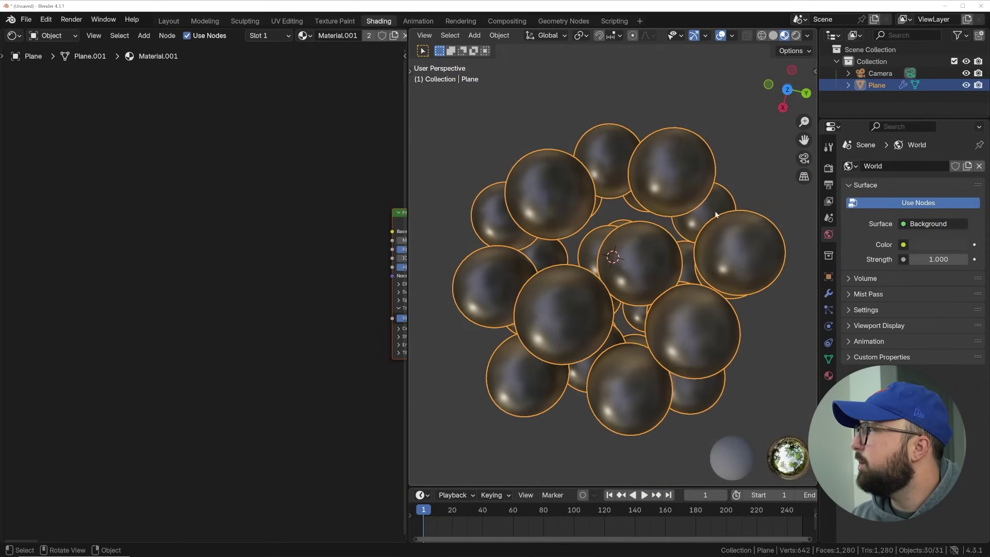
click(828, 169)
click(928, 165)
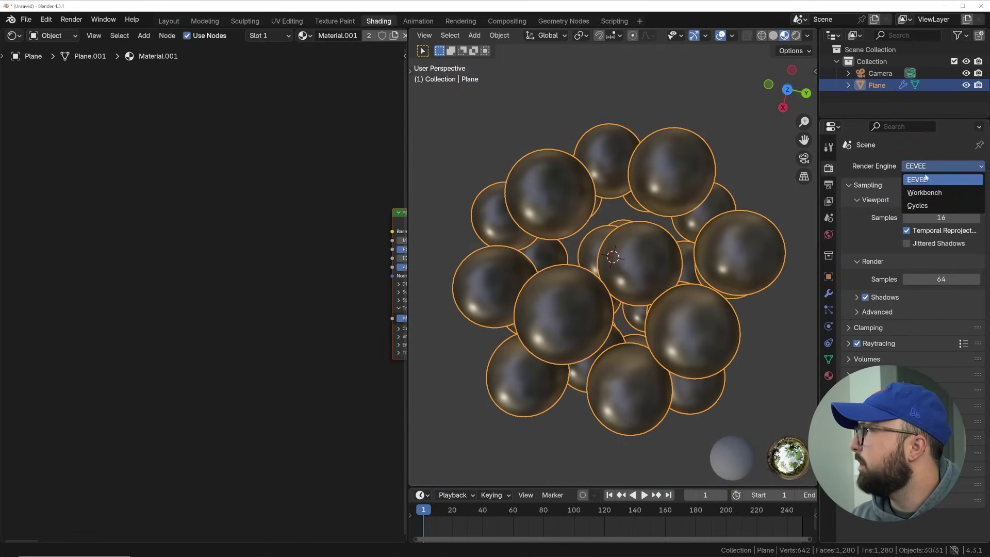
click(925, 207)
click(795, 38)
middle_drag(289, 243, 148, 243)
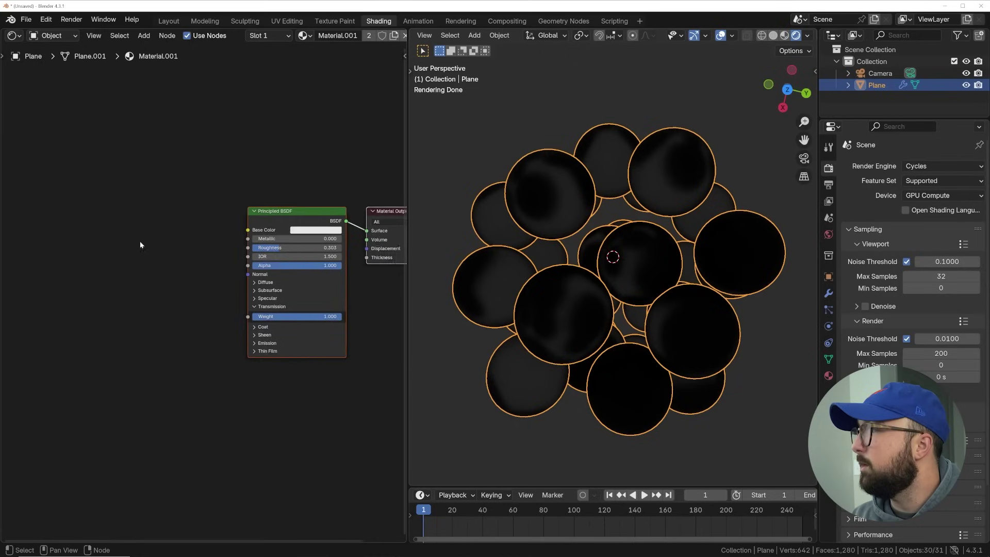
Add an area light and move it above the sphere cluster
key(shift+a)
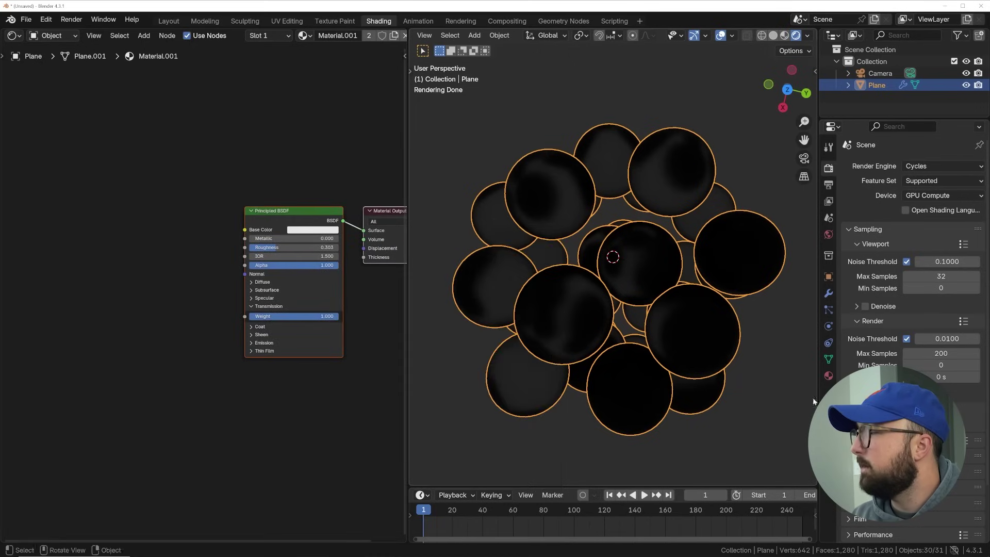
key(shift+a)
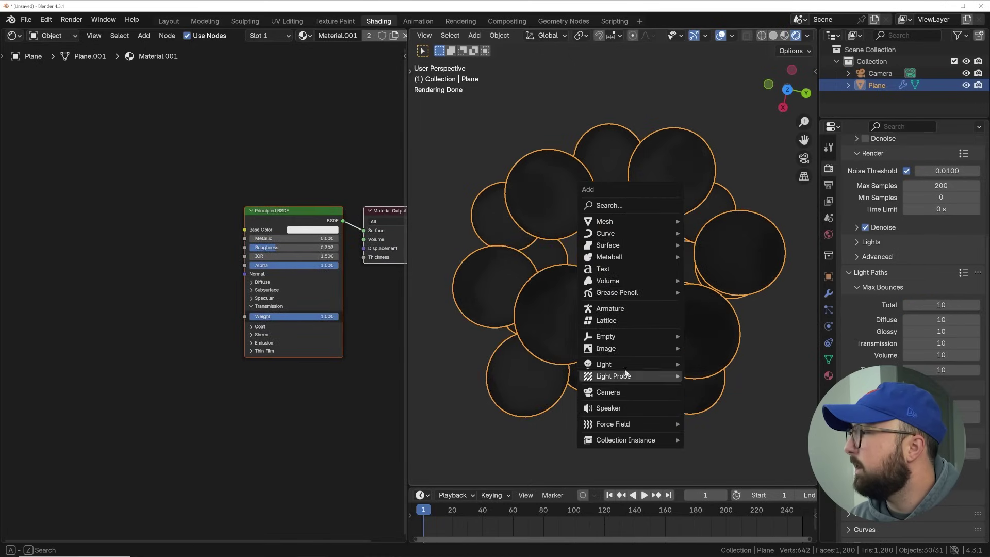
mouse_move(626, 365)
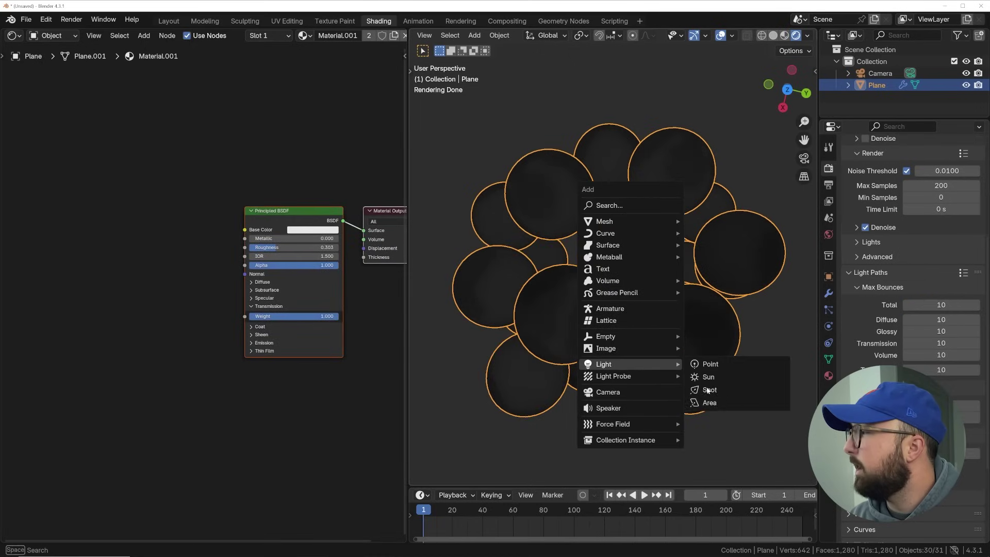
click(706, 405)
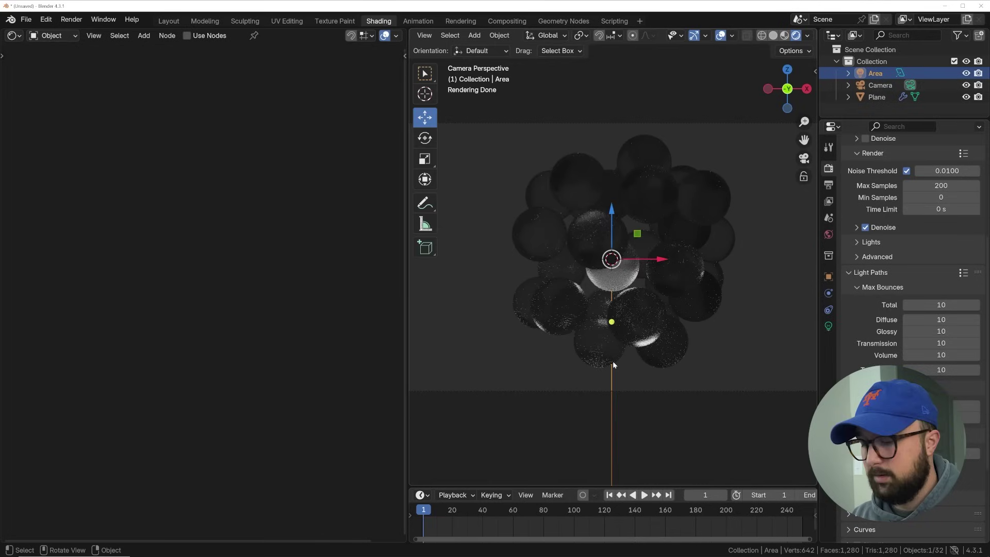
key(g)
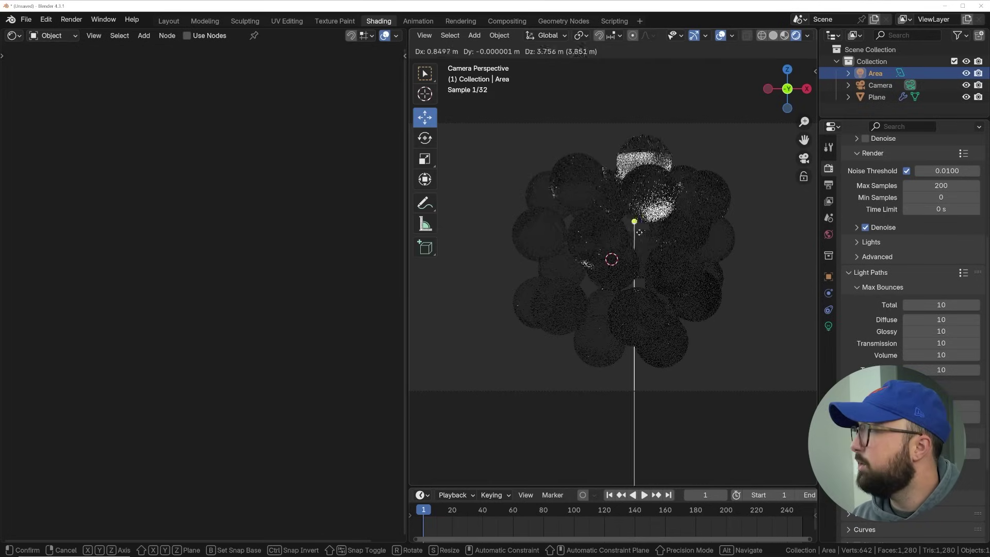
click(628, 172)
Raise the area light's power to about 535.6 W and scale the light up to several times its size
click(829, 327)
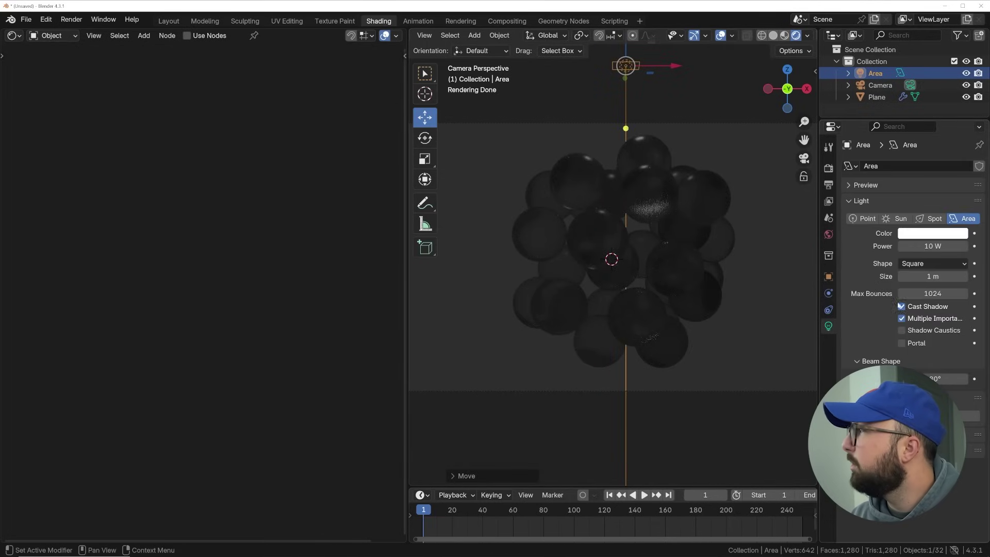
drag(921, 246, 964, 247)
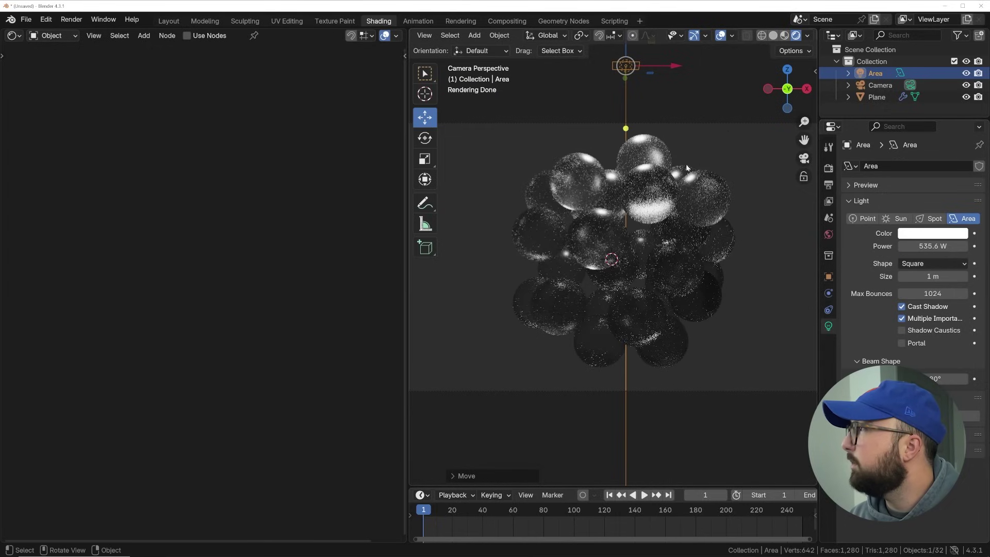
key(s)
click(776, 223)
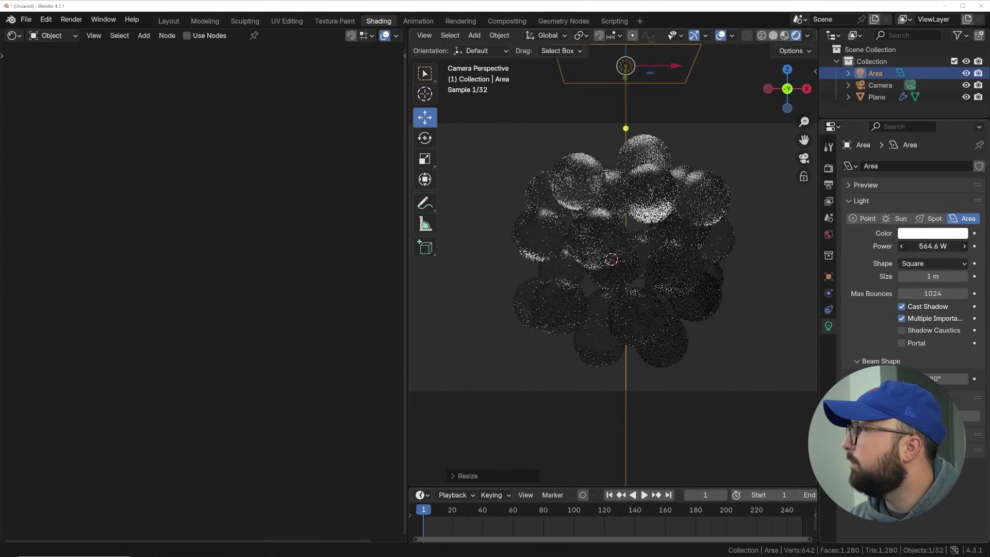
Select the sphere cluster and add a Noise Texture node to its material beside the Principled BSDF
click(519, 209)
scroll(520, 209, up, 5)
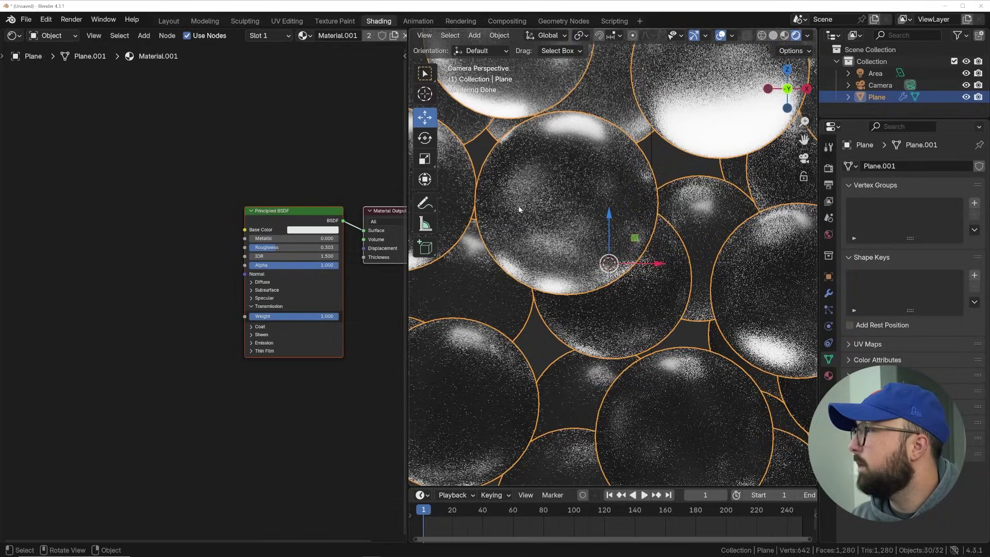
scroll(519, 209, down, 5)
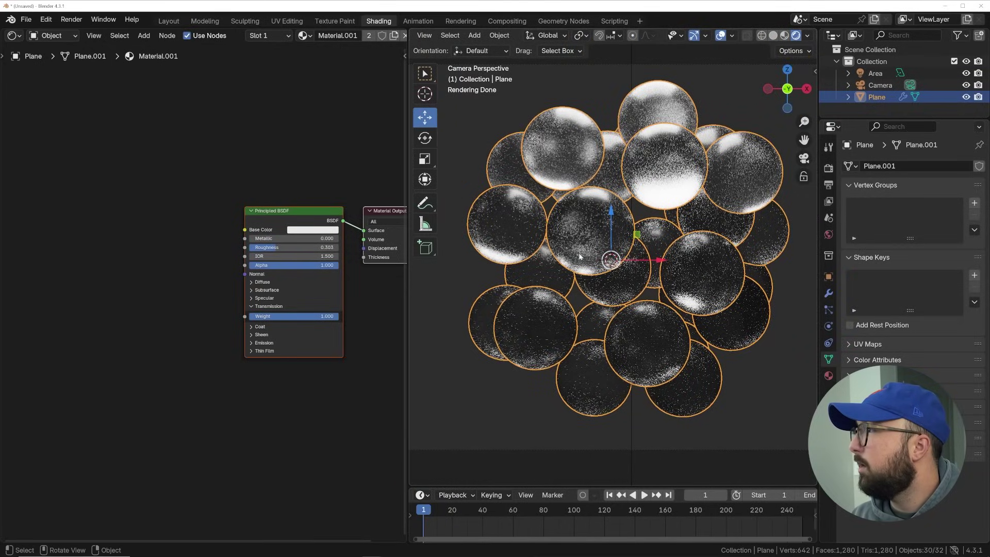
key(shift+a)
text(noi)
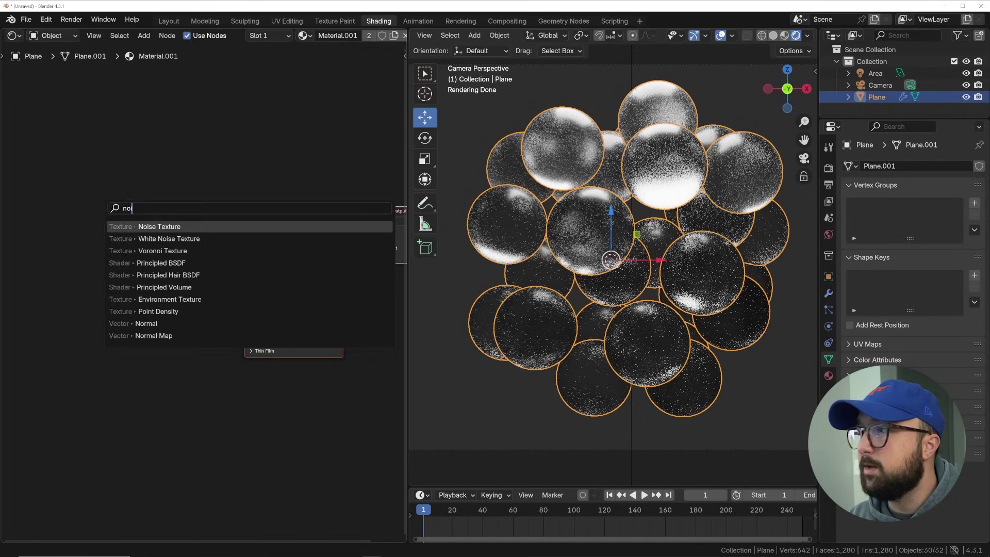
key(Return)
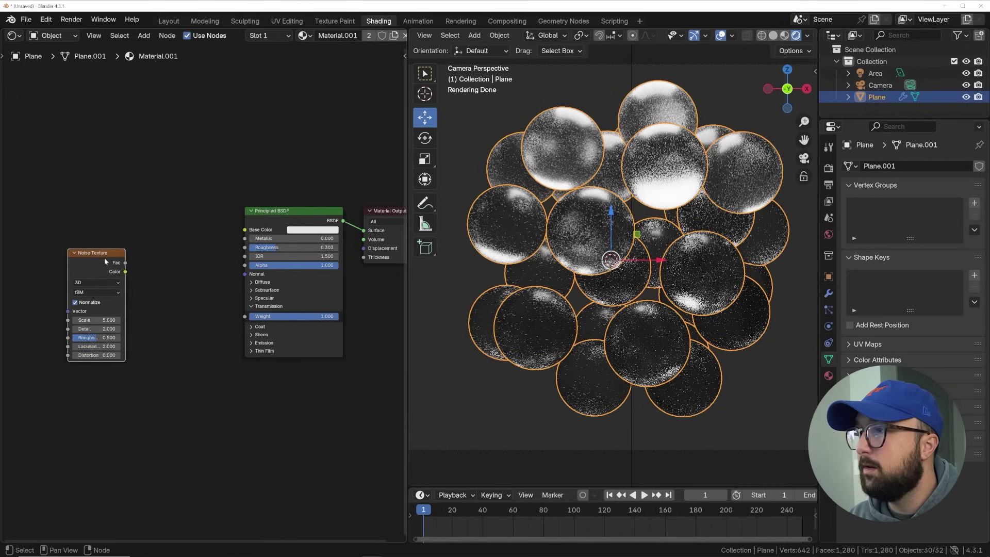
click(104, 258)
Add a Color Ramp node between the Noise Texture and Principled BSDF, and connect its Color output to Roughness
key(shift+a)
mouse_move(145, 212)
text(col)
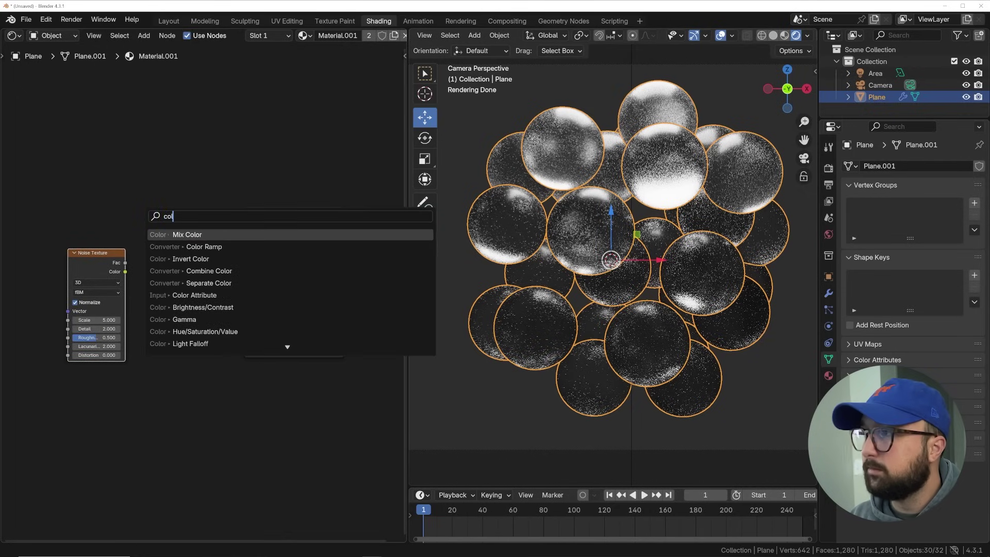
click(154, 247)
drag(95, 254, 65, 262)
drag(198, 286, 245, 248)
middle_drag(142, 265, 265, 241)
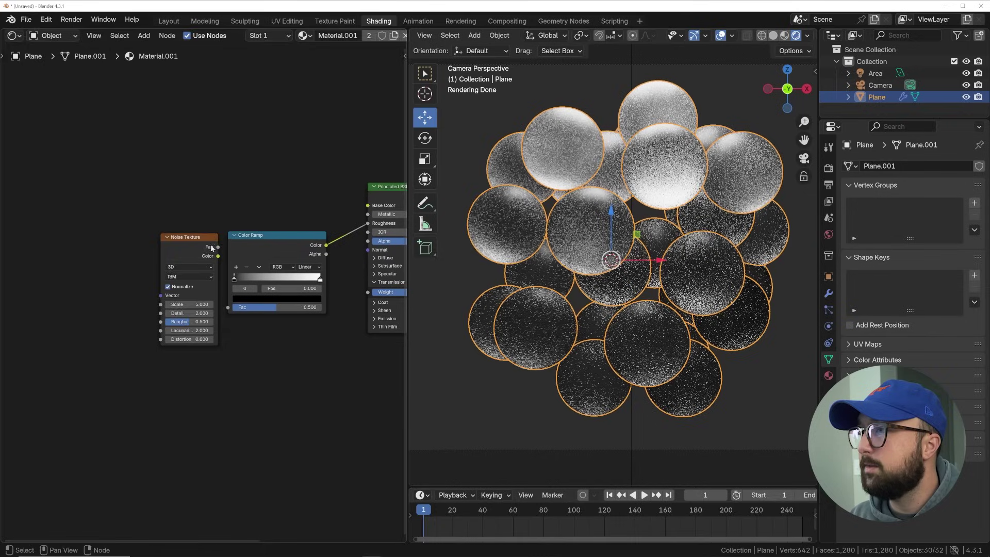
Connect the Noise Texture's Color to the Color Ramp's Fac and feed the noise with Object coordinates through a Mapping node
drag(208, 249, 160, 253)
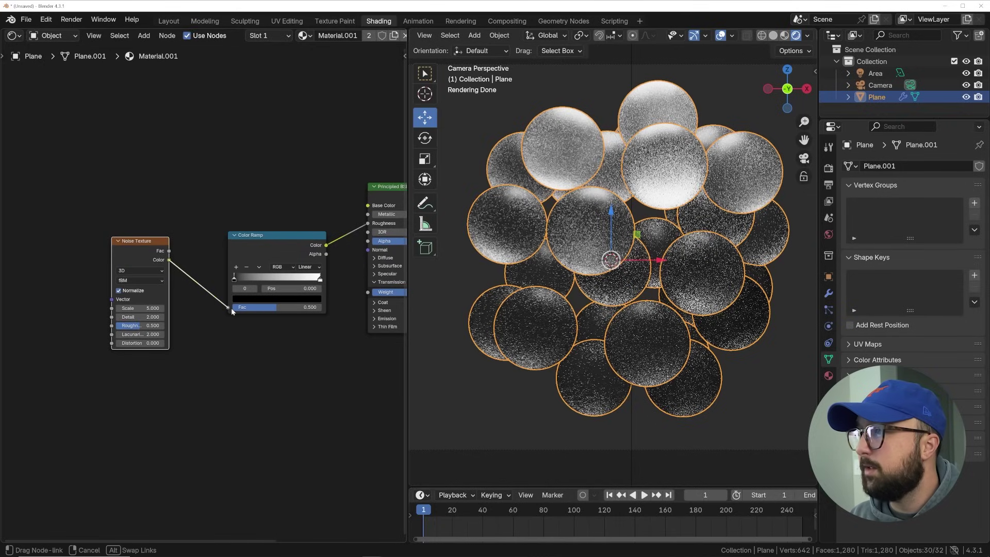
drag(232, 310, 228, 308)
key(ctrl+t)
middle_drag(217, 266, 367, 222)
scroll(288, 251, up, 2)
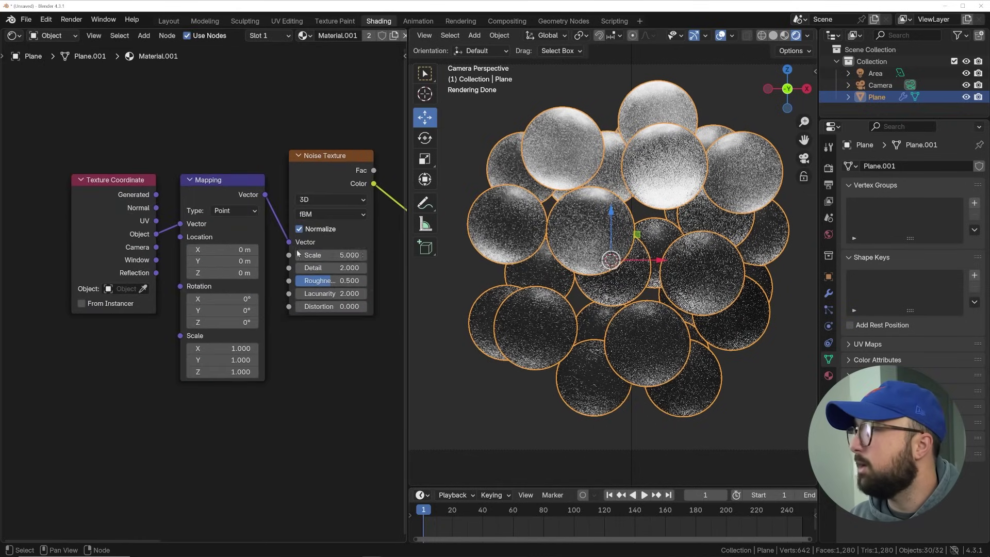
Move the Color Ramp's black stop to 0.491 with the white stop just beyond it, and enable viewport denoising
scroll(647, 258, up, 3)
middle_drag(375, 243, 145, 258)
drag(244, 225, 286, 225)
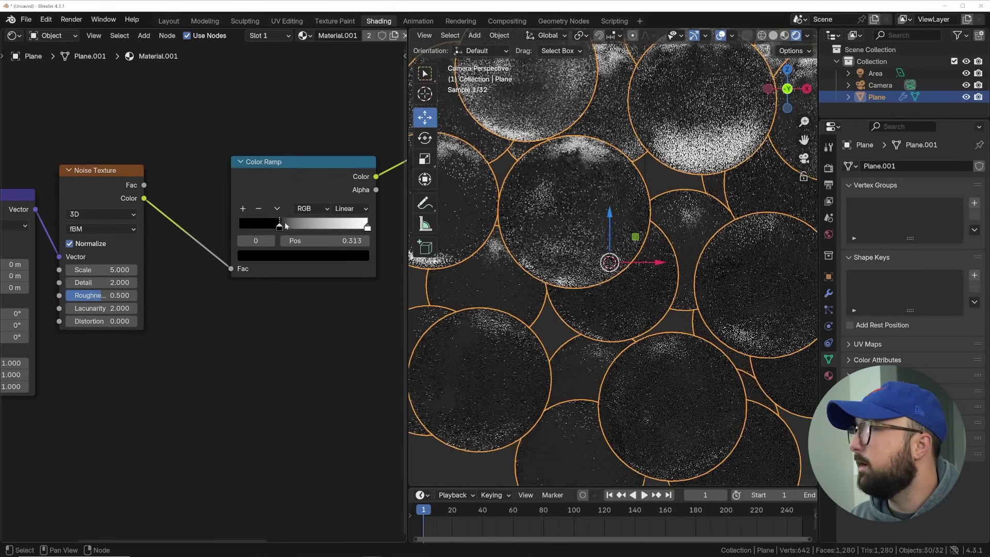
drag(367, 225, 304, 230)
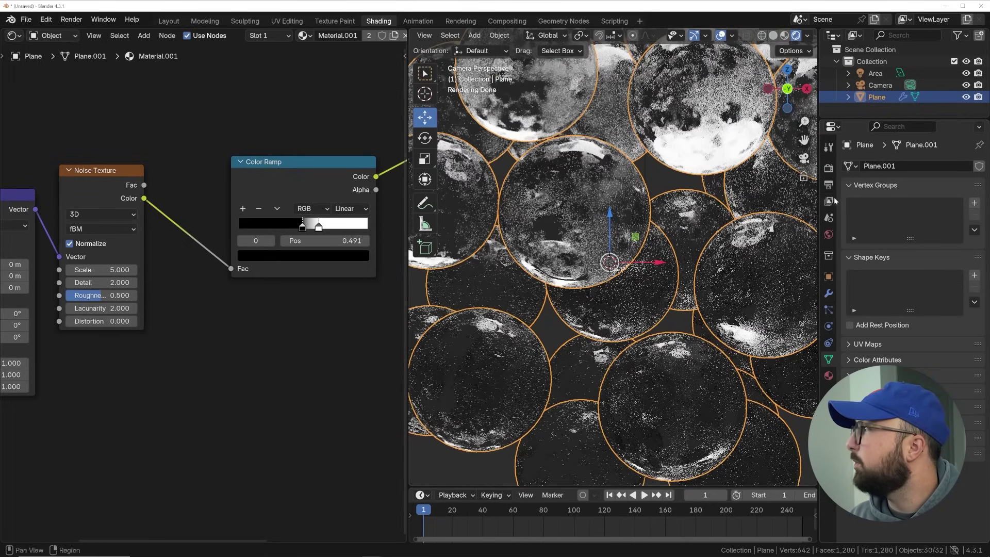
click(829, 168)
Insert a second Noise Texture node between the Mapping node and the existing Noise Texture
middle_drag(237, 226, 397, 242)
scroll(397, 243, down, 3)
drag(228, 191, 89, 265)
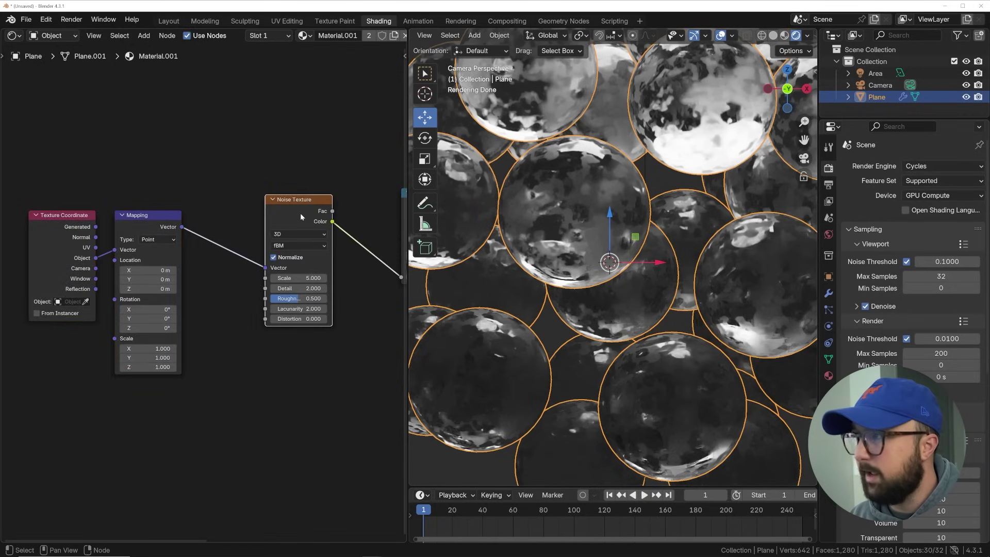
key(shift+a)
text(noi)
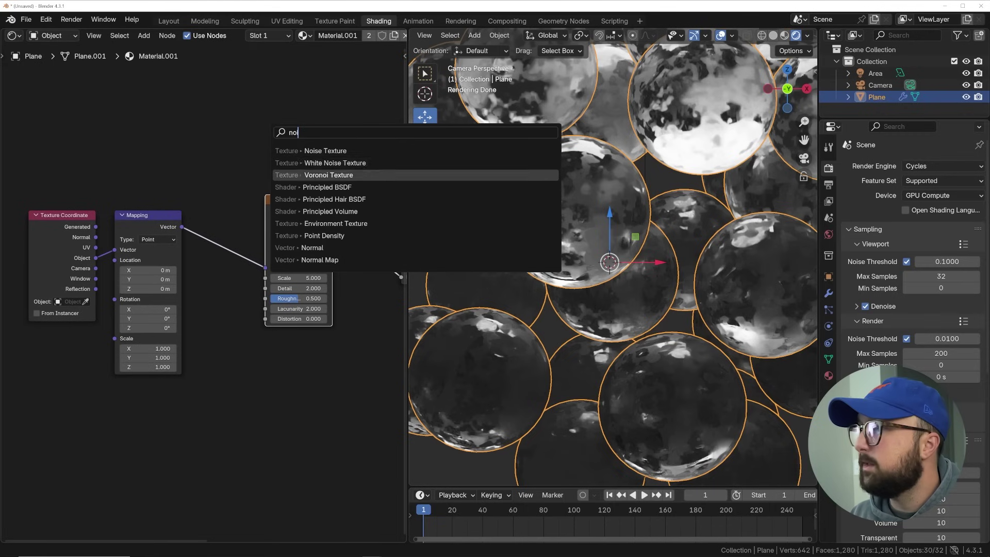
click(326, 150)
click(234, 243)
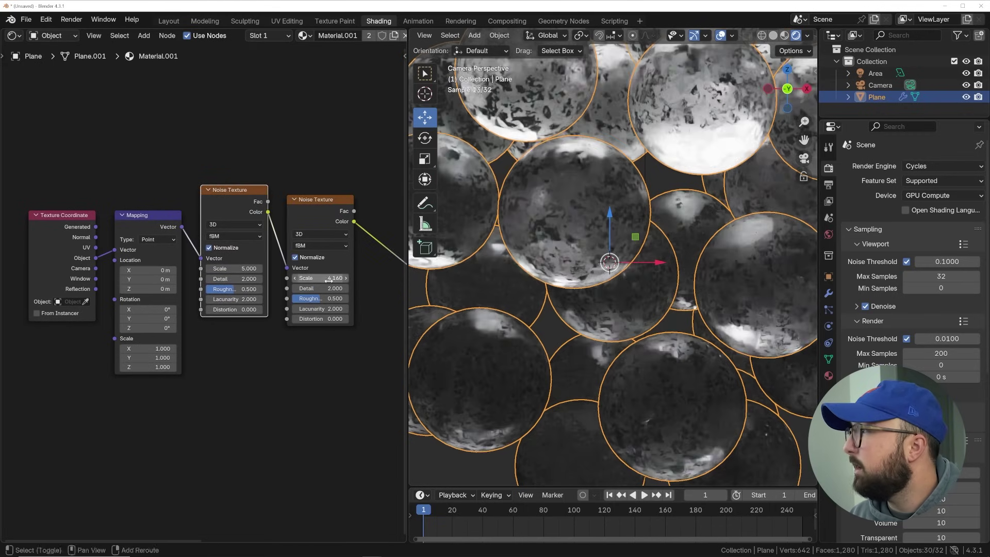
While previewing the Color Ramp, set the first Noise Texture's scale to 1.09 and the second's scale to 5.2 and detail to 5.7
drag(233, 268, 160, 268)
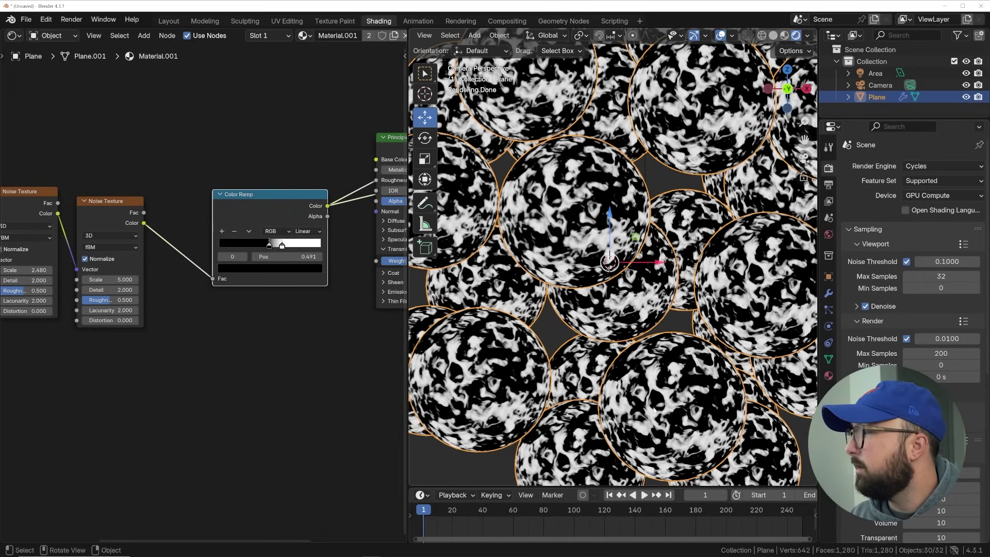
middle_drag(578, 447, 587, 424)
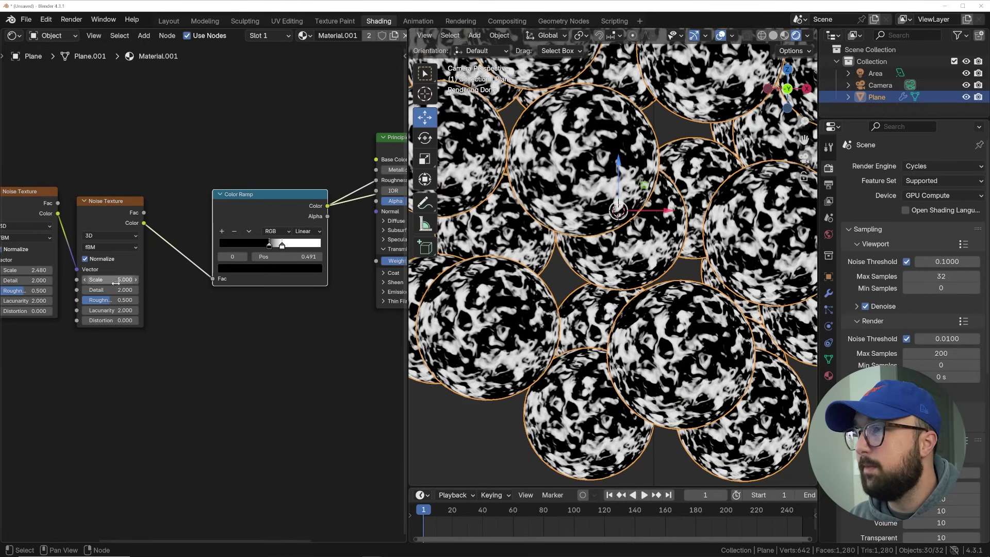
middle_drag(82, 295, 191, 273)
mouse_move(135, 248)
mouse_down()
mouse_move(101, 248)
mouse_move(135, 248)
mouse_up()
mouse_move(214, 267)
mouse_down()
mouse_move(236, 268)
mouse_move(235, 259)
mouse_move(215, 259)
mouse_up()
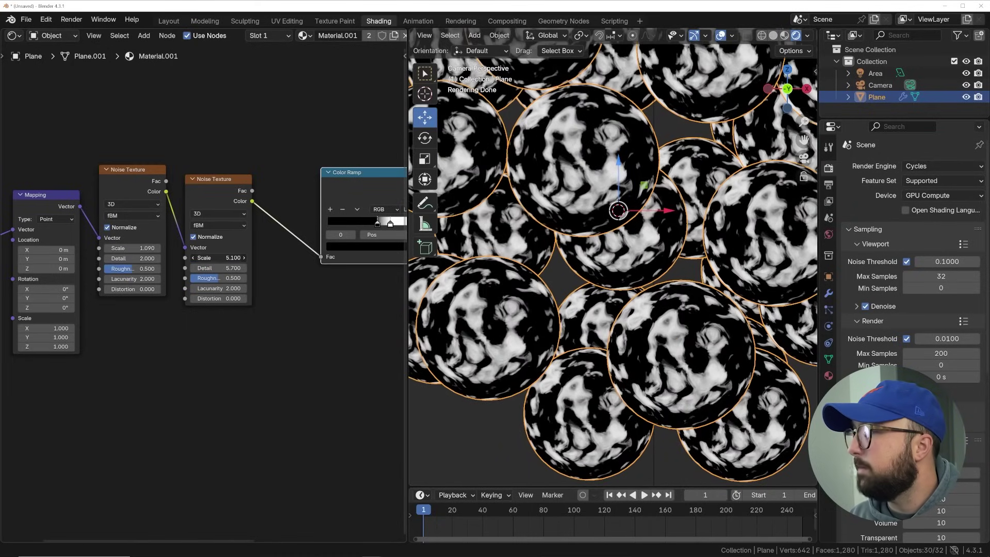
scroll(602, 226, down, 2)
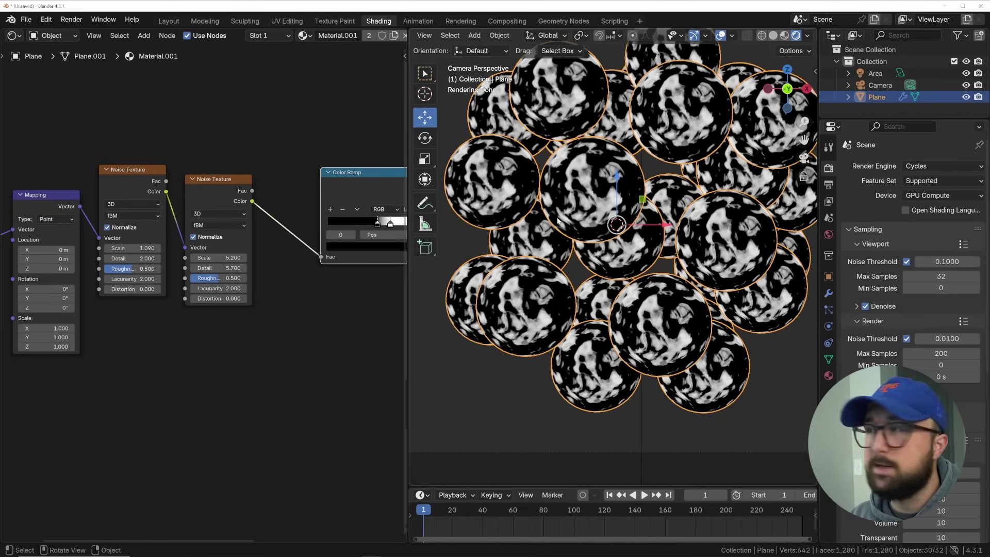
Return the spheres' preview from the Color Ramp to the Principled BSDF
middle_drag(288, 211, 6, 233)
ctrl+shift+click(241, 139)
middle_drag(618, 219, 592, 157)
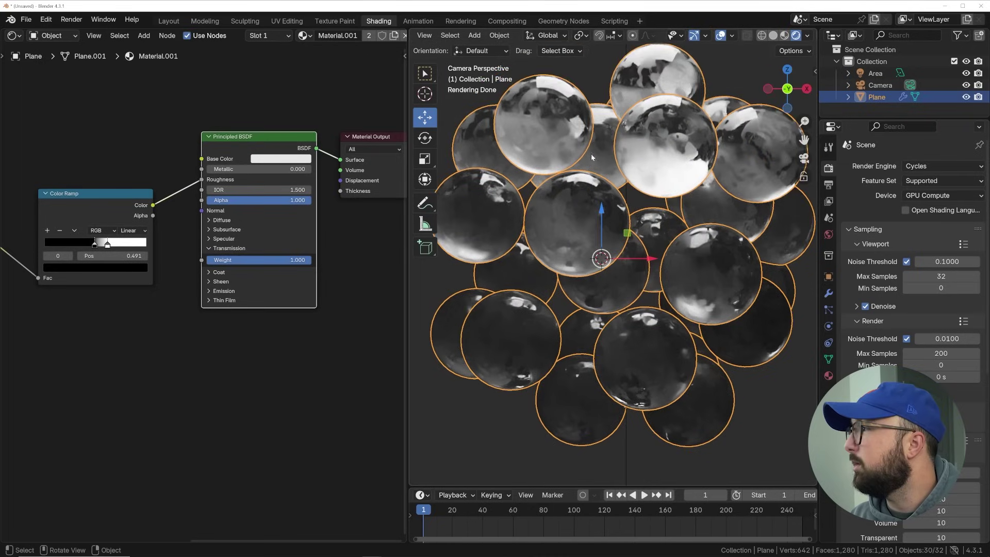
In the Geometry Nodes workspace, move Set Shade Smooth, Set Material and Group Output away from Instance on Points to make room
click(559, 23)
middle_drag(178, 228, 261, 283)
scroll(261, 284, down, 6)
middle_drag(125, 268, 67, 234)
drag(72, 196, 293, 303)
key(g)
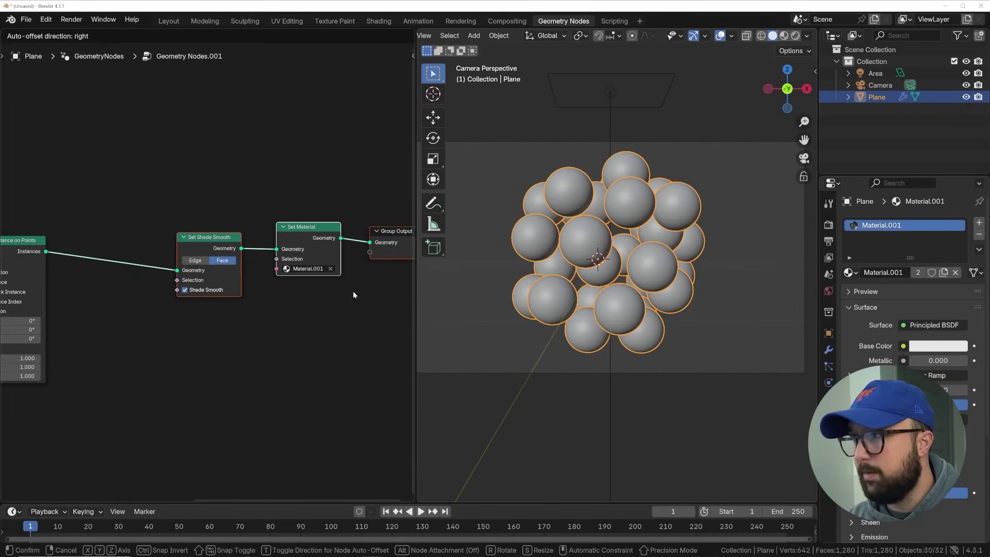
click(351, 289)
Insert a Store Named Attribute node between Instance on Points and Set Shade Smooth, and name the attribute r
middle_drag(83, 290, 184, 289)
scroll(184, 287, up, 1)
key(shift+a)
text(store)
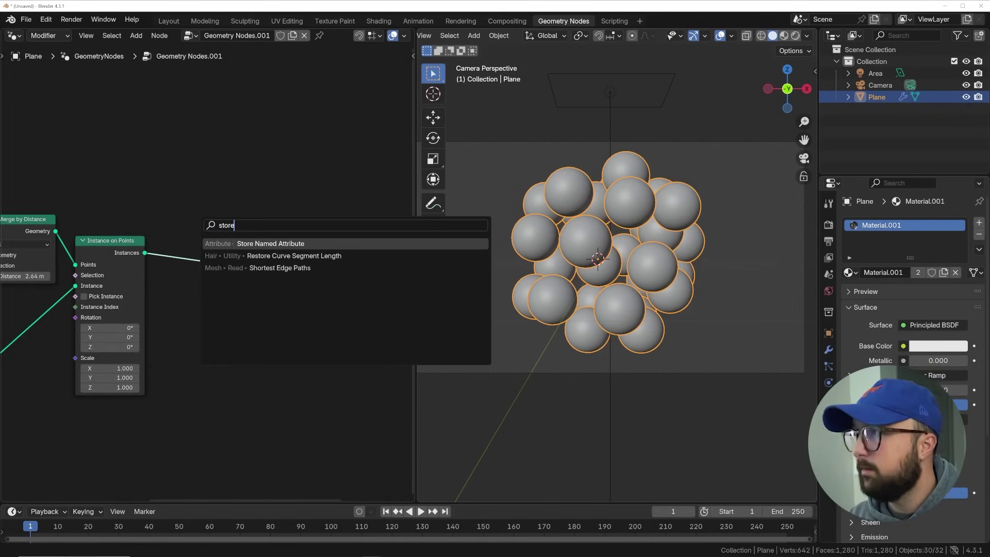
key(Down)
key(Up)
key(Return)
click(229, 309)
click(228, 309)
text(r)
key(Return)
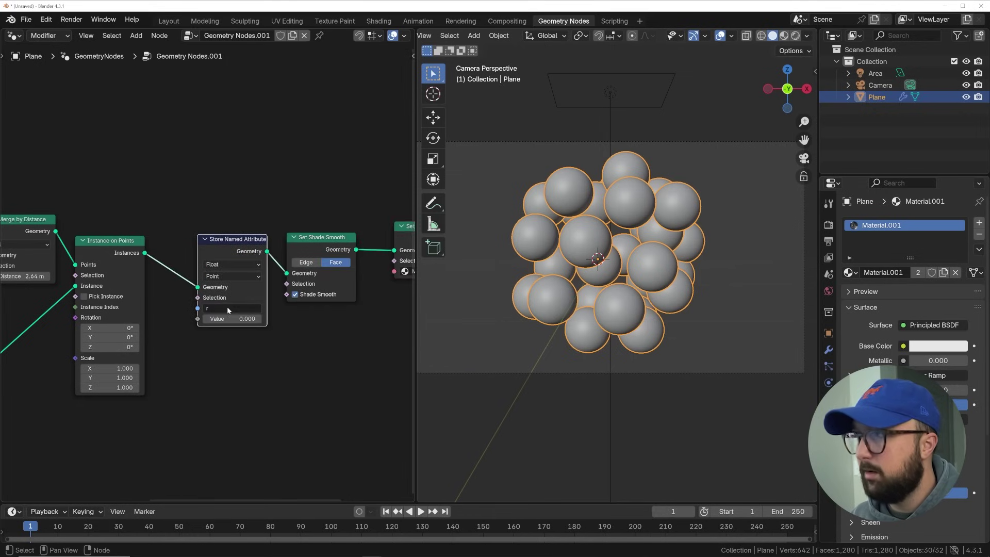
Add a Random Value node below the Store Named Attribute node
key(shift+a)
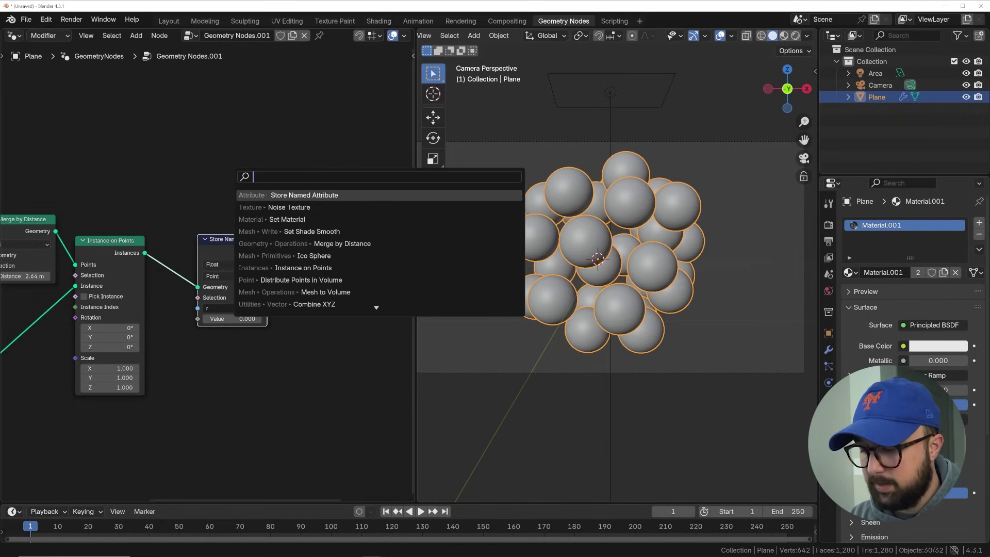
text(random)
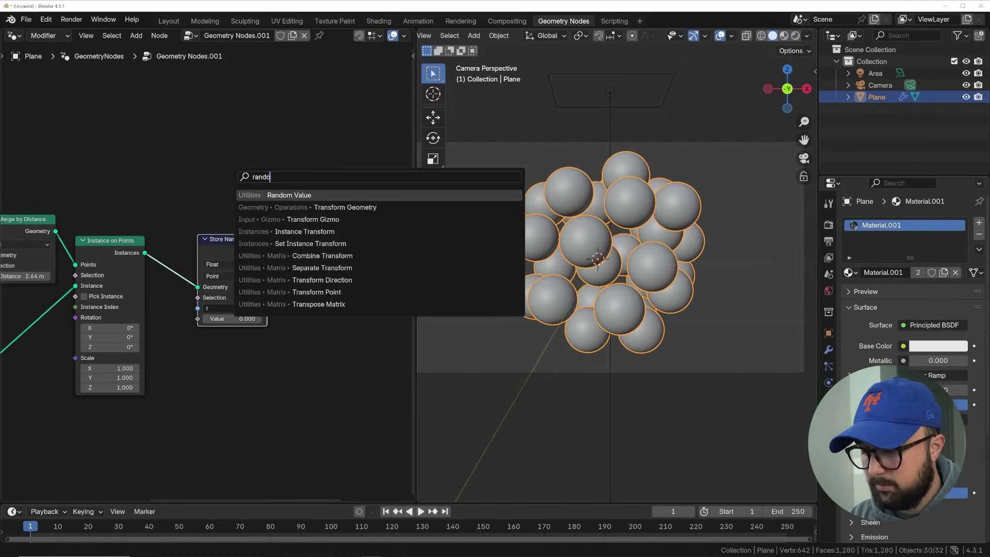
key(Return)
click(242, 369)
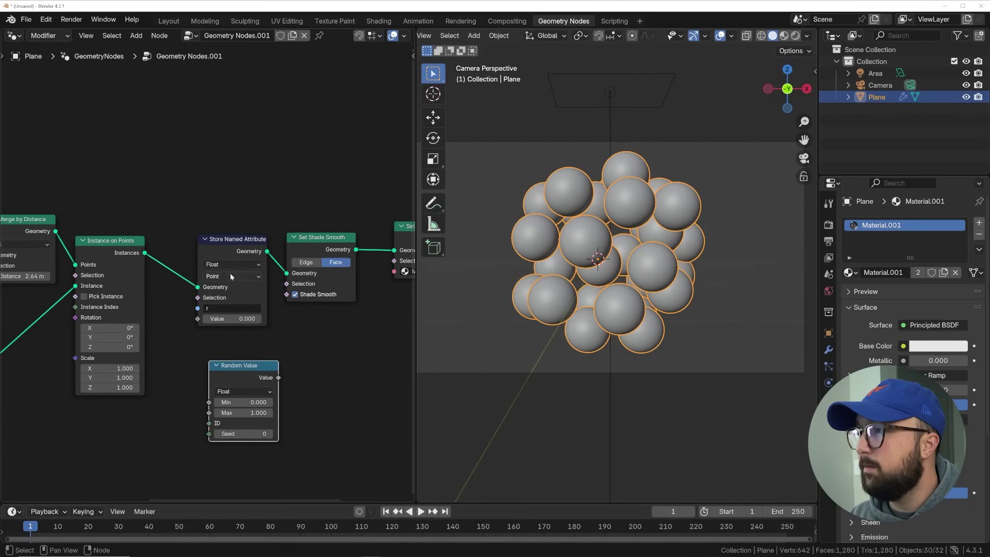
Set the Store Named Attribute's domain to Instance and feed its Value from the Random Value node
click(231, 276)
click(218, 353)
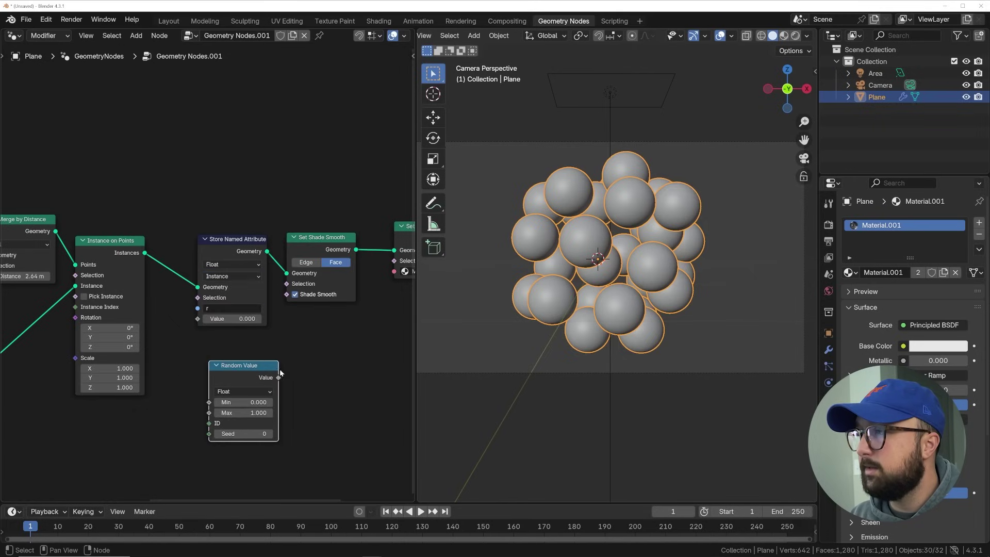
drag(201, 323, 199, 323)
drag(237, 370, 231, 343)
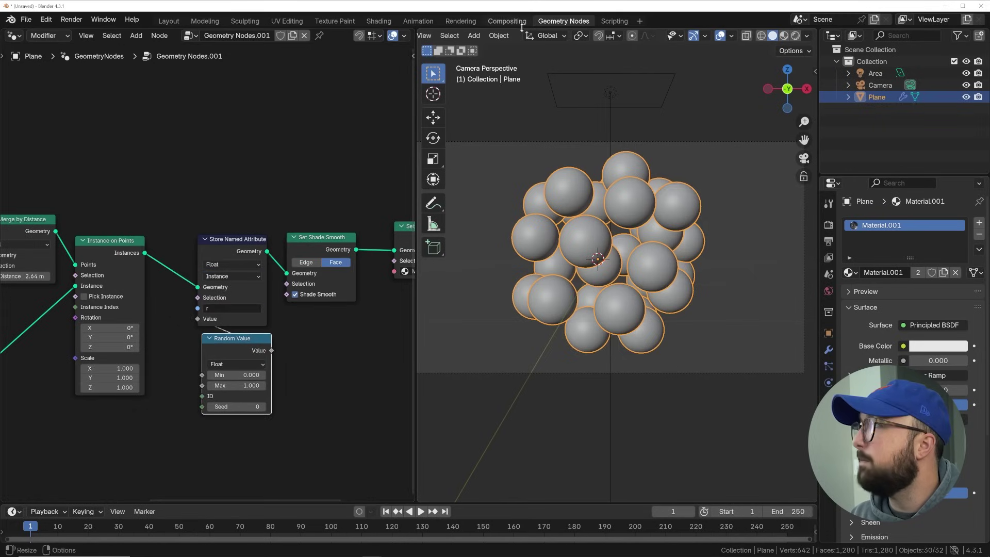
In the Shading workspace, preview the Color Ramp and add an Attribute node below the Noise Texture nodes
click(379, 21)
mouse_move(71, 181)
middle_down()
mouse_move(25, 197)
mouse_move(179, 197)
middle_up()
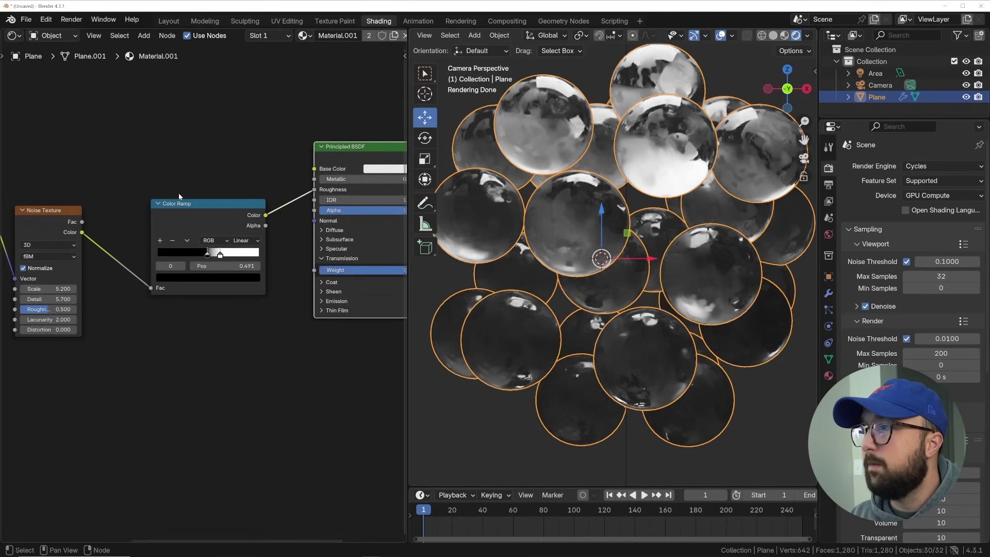
scroll(156, 289, down, 4)
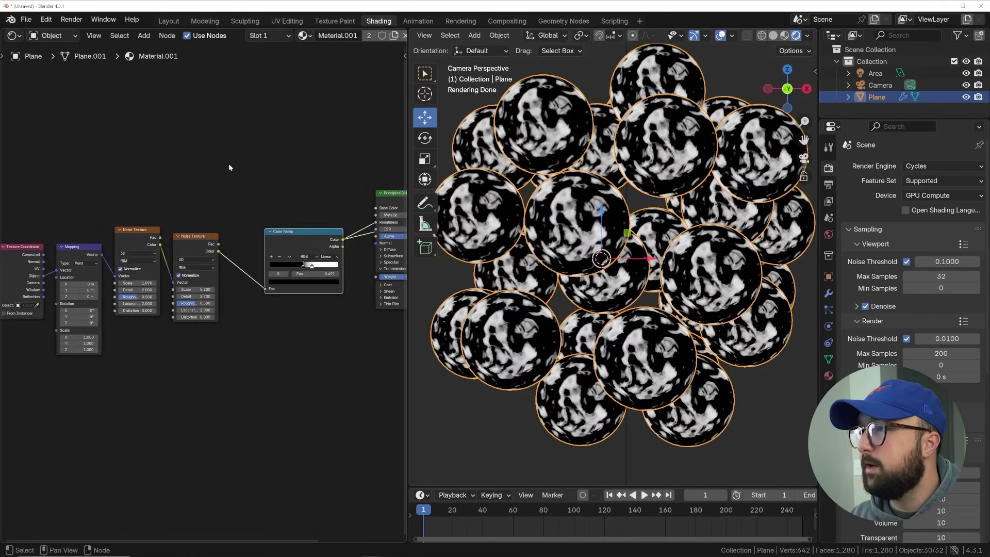
key(shift+a)
text(attr)
key(Return)
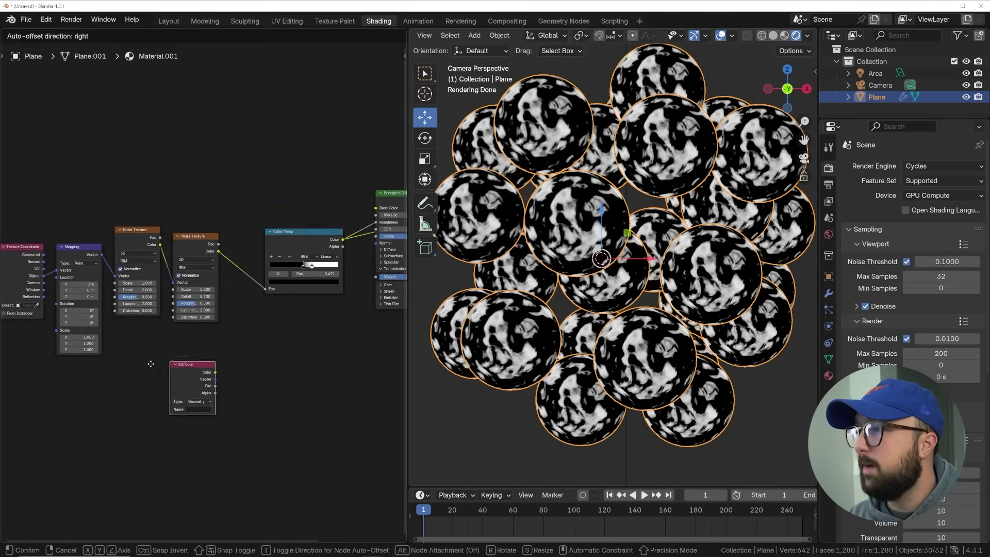
click(185, 364)
scroll(197, 290, up, 2)
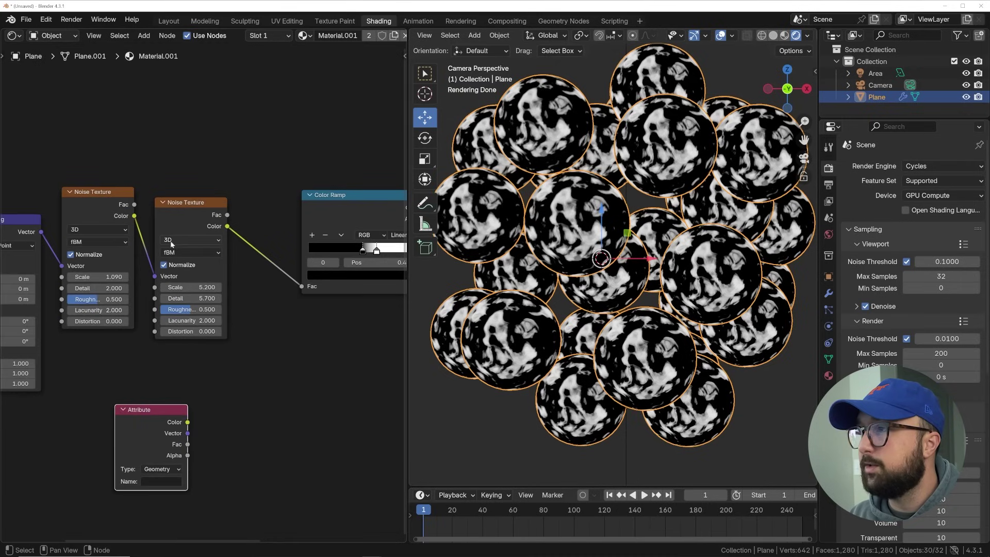
Switch the first Noise Texture, next to the Mapping node, to 4D
middle_drag(91, 223, 278, 199)
click(277, 205)
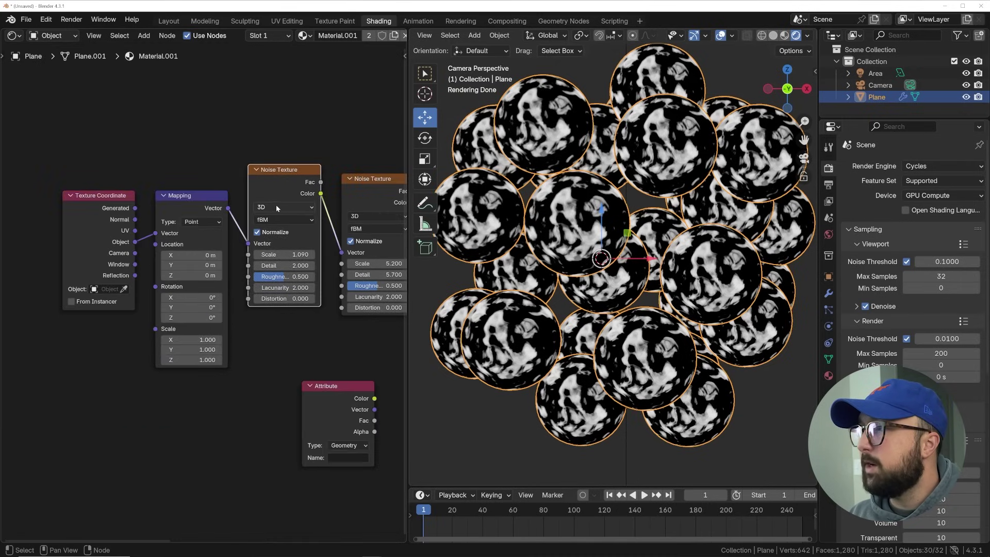
click(271, 266)
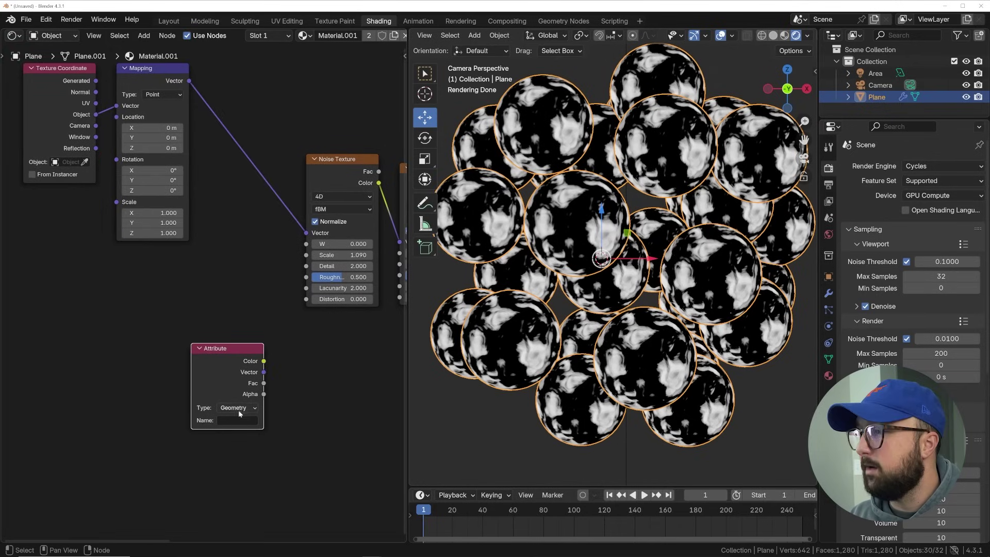
Set the Attribute node to Instancer type with the name r, and connect its Fac to the 4D noise's W input
text(r)
key(Return)
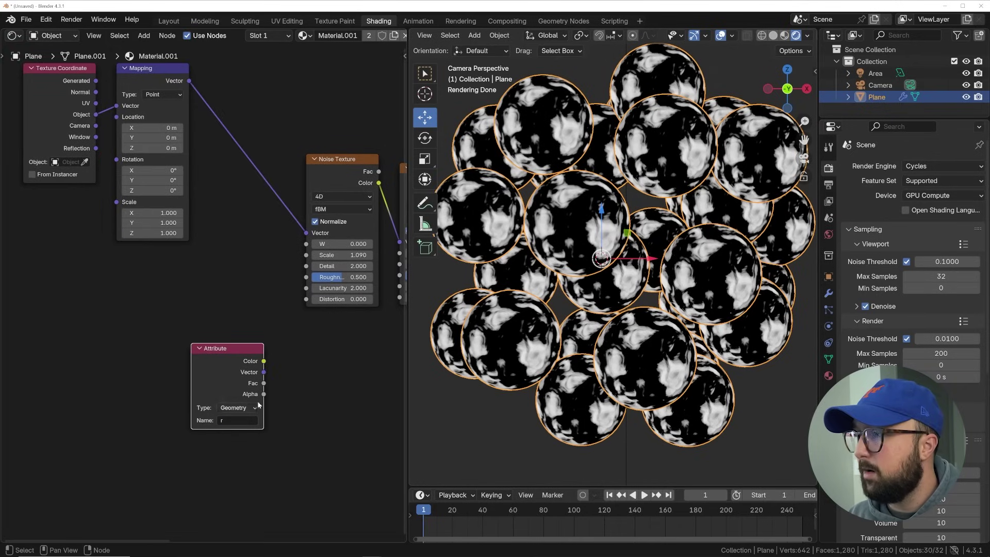
click(235, 409)
drag(226, 366, 308, 250)
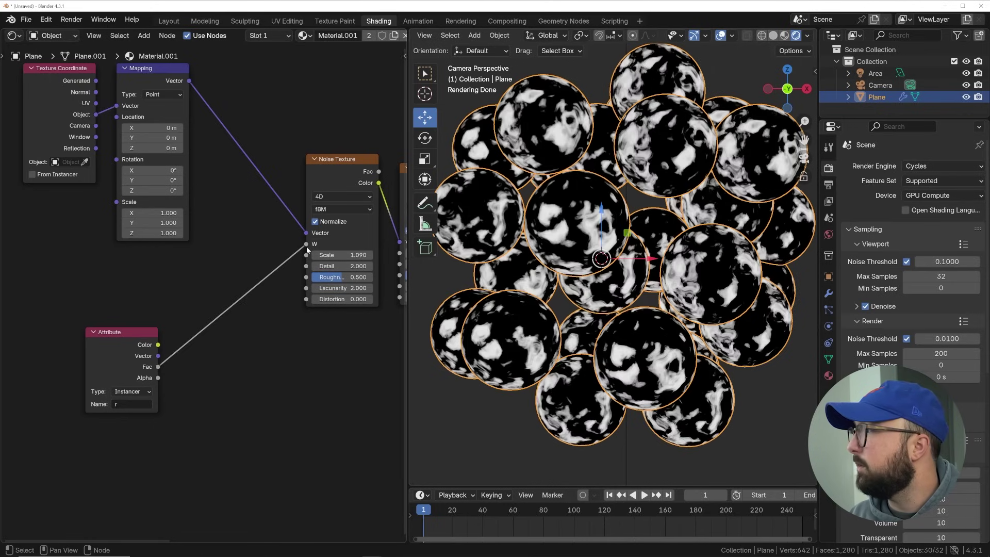
Insert a Math node between the Attribute's Fac and the noise's W input, and set it to Multiply Add
key(shift+a)
text(math)
key(Return)
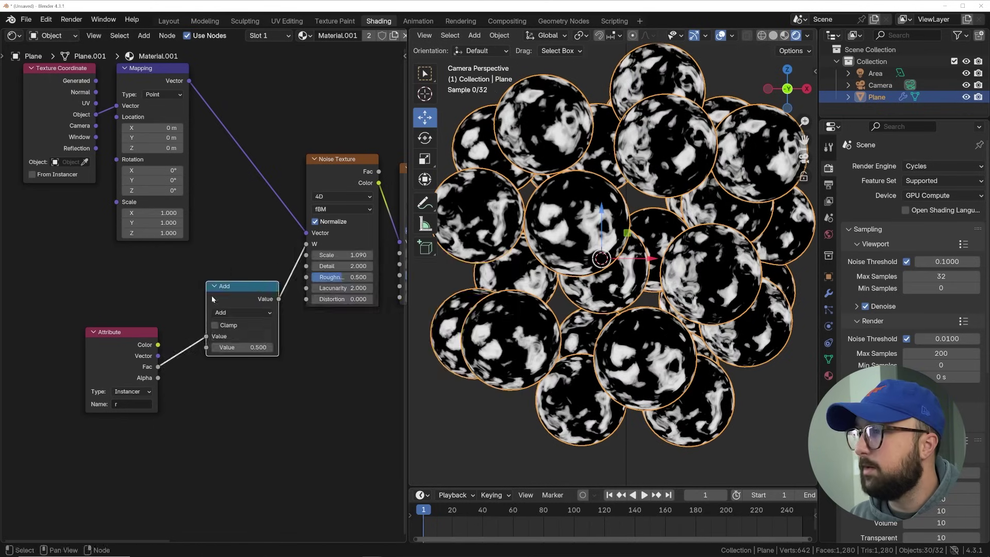
click(242, 305)
click(242, 312)
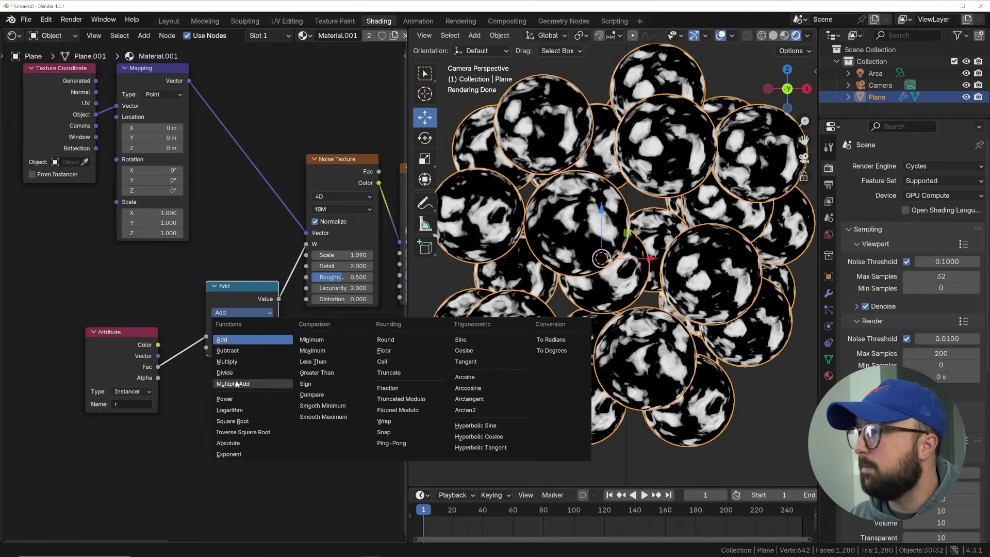
click(237, 384)
Set the Multiply Add node's multiplier to 264.2 and return the preview to the Principled BSDF
drag(243, 347, 723, 348)
drag(371, 347, 422, 347)
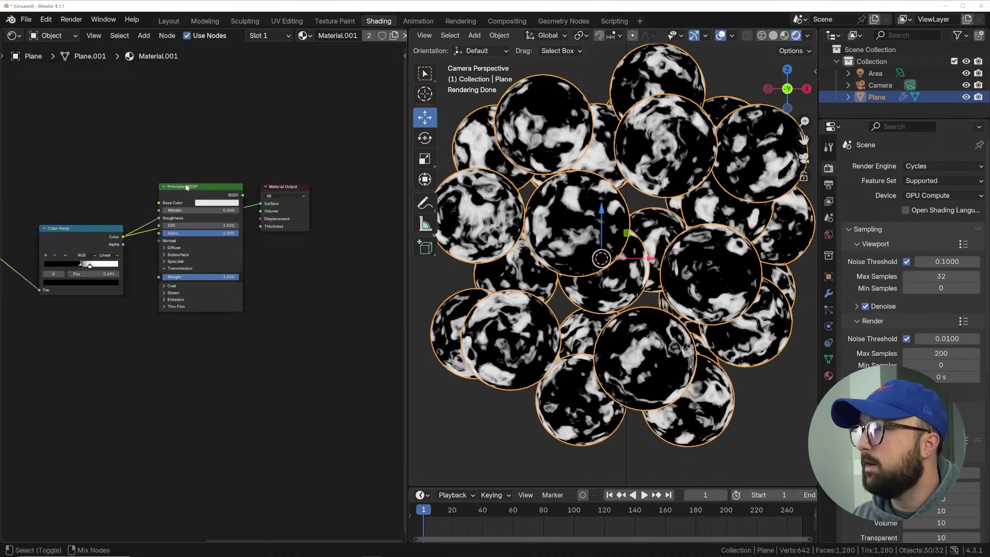
ctrl+shift+click(201, 196)
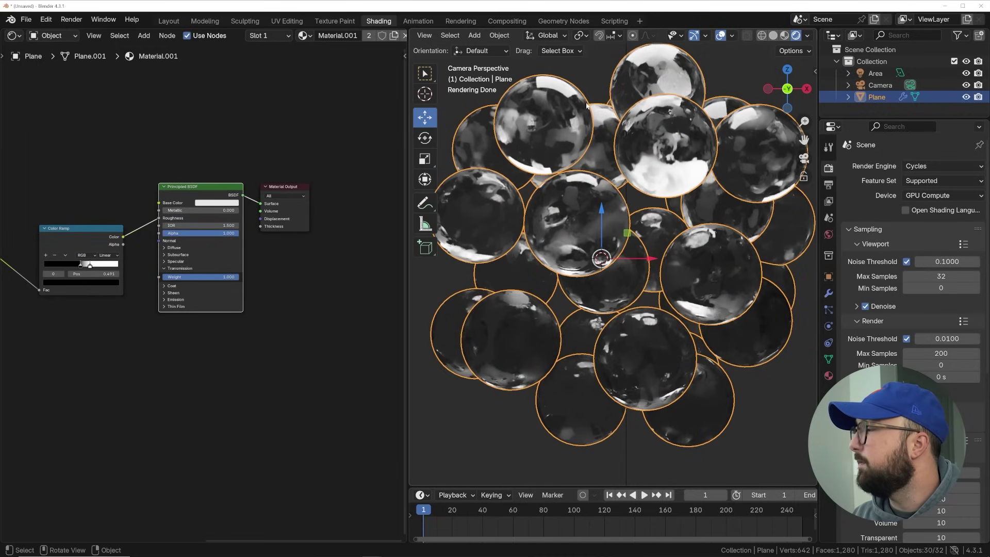
Lighten the Color Ramp's black stop to a dark grey
scroll(208, 290, up, 4)
middle_drag(100, 274, 277, 291)
scroll(206, 289, up, 5)
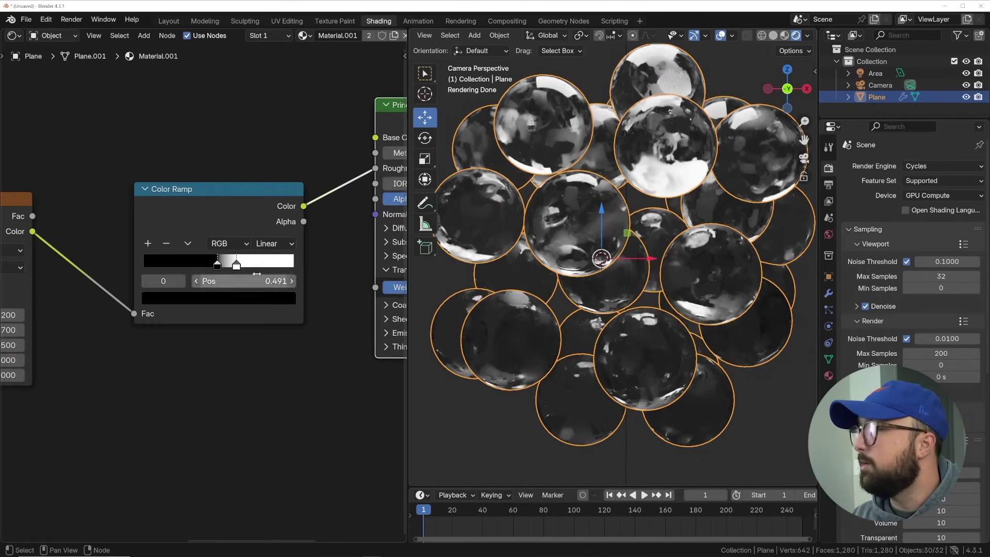
click(221, 298)
drag(270, 180, 270, 138)
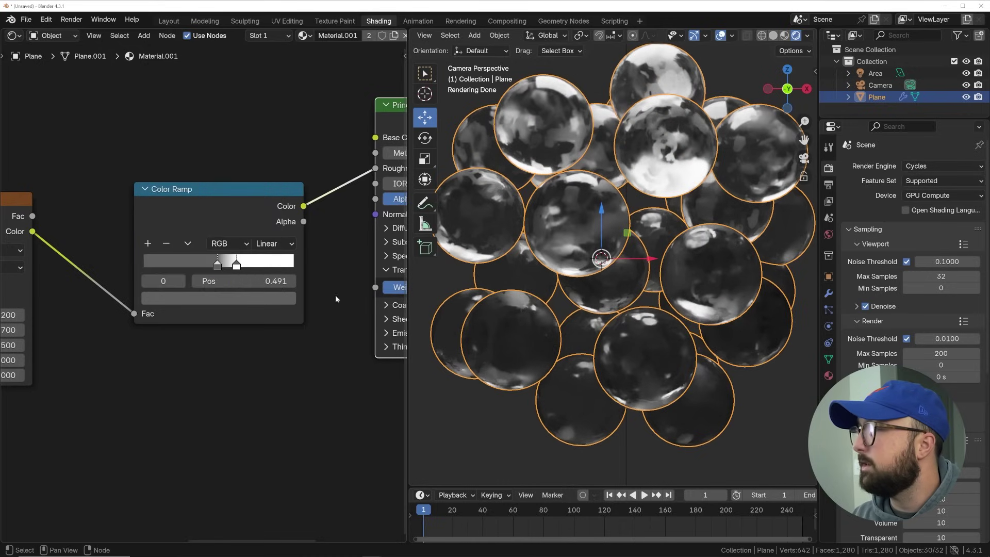
Set the world background color to black
scroll(334, 296, down, 6)
middle_drag(331, 301, 242, 336)
click(829, 234)
click(926, 238)
drag(957, 137, 957, 163)
scroll(655, 285, down, 1)
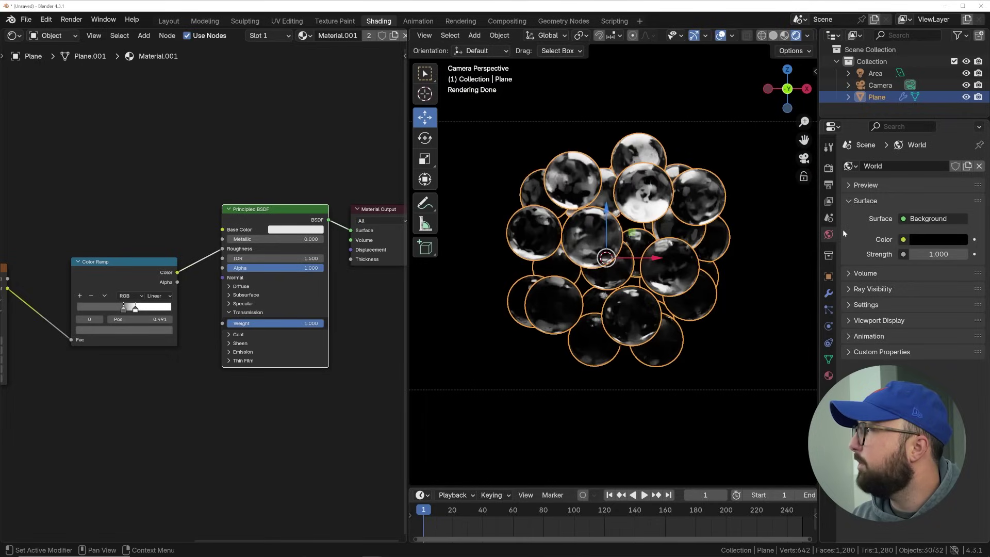
Give the world a Principled Volume with density 0.050 and hide the viewport overlays
click(864, 273)
click(924, 291)
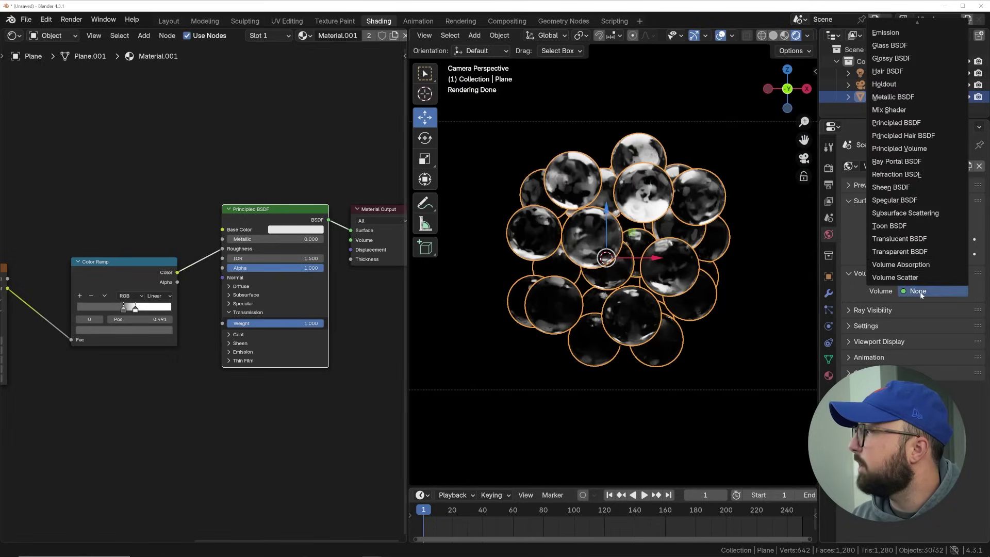
click(910, 150)
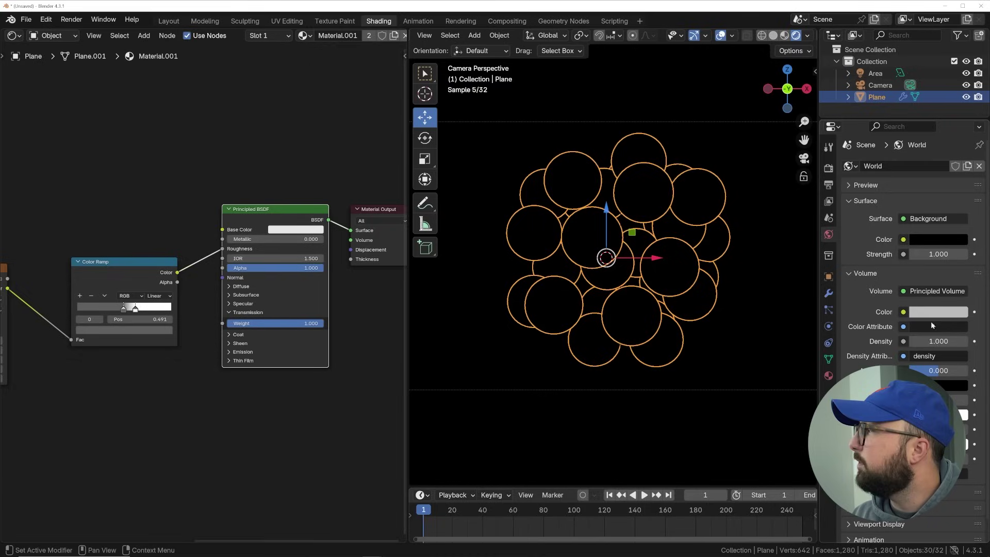
drag(939, 342, 891, 342)
click(720, 36)
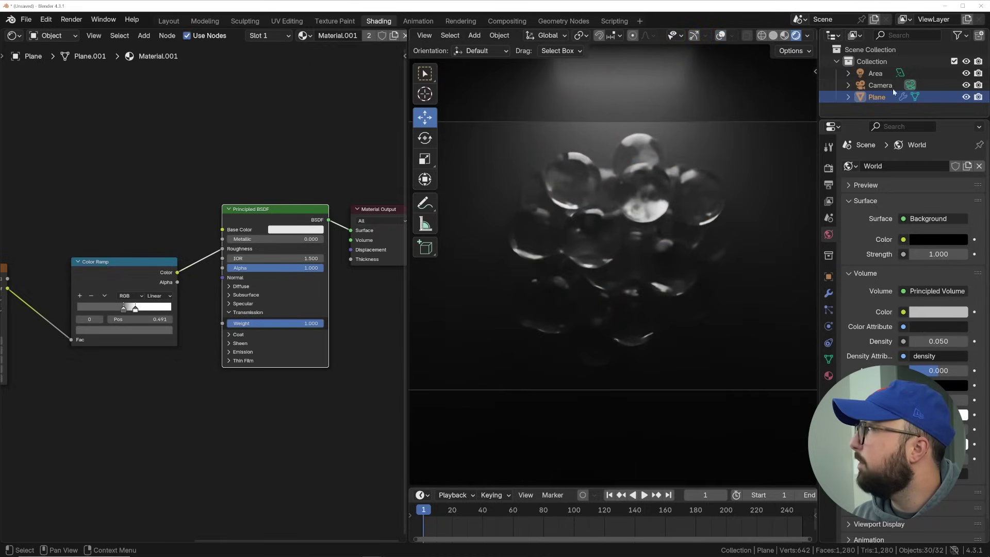
Set the area light's power to 3000 W
click(875, 73)
click(829, 326)
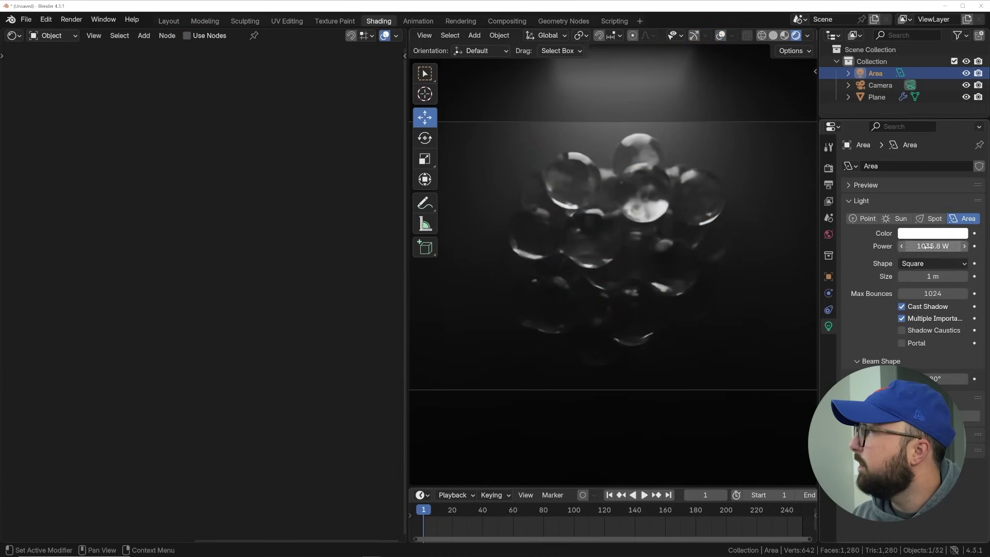
click(933, 246)
text(3000)
key(Return)
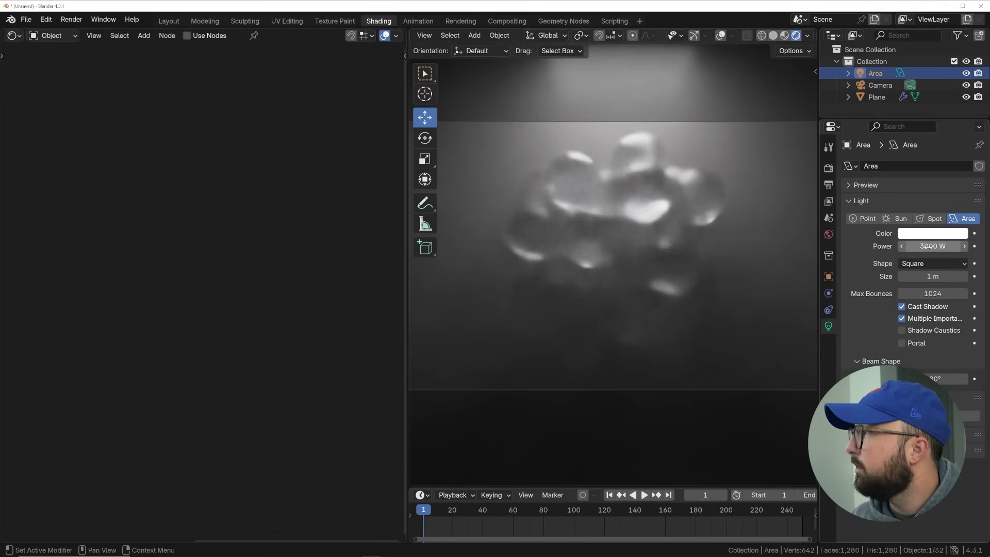
Set the world volume's density to 0.010 and reselect the sphere cluster
click(829, 234)
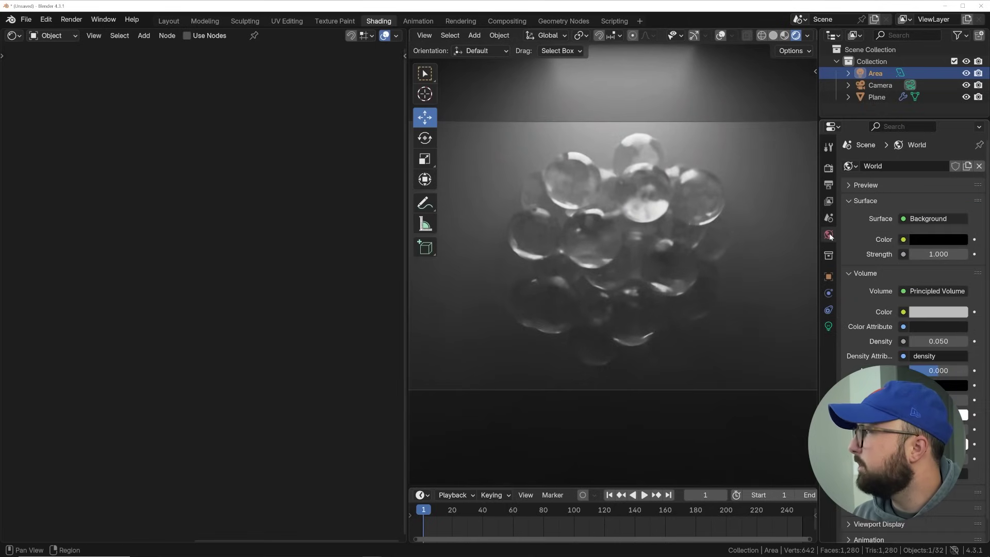
drag(936, 342, 922, 342)
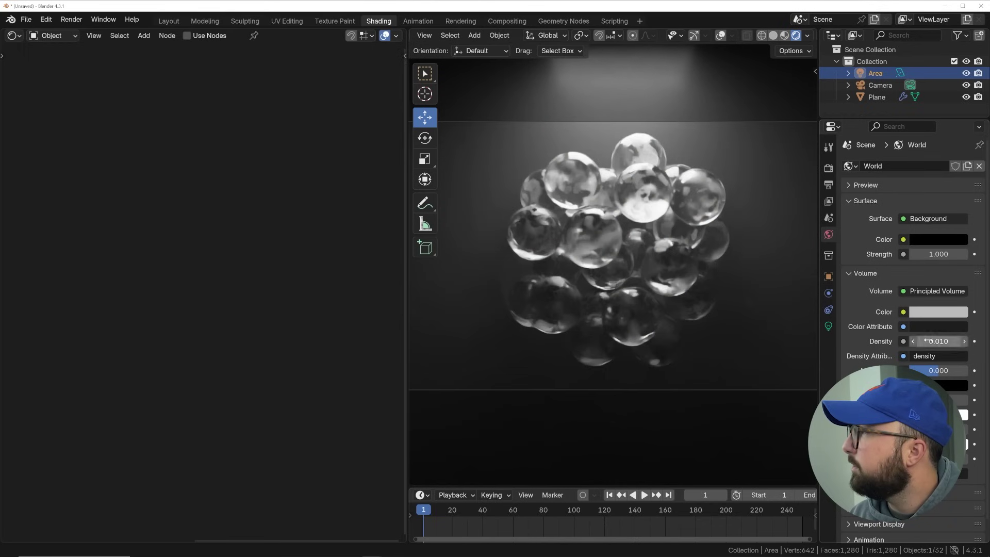
click(643, 211)
scroll(642, 214, up, 5)
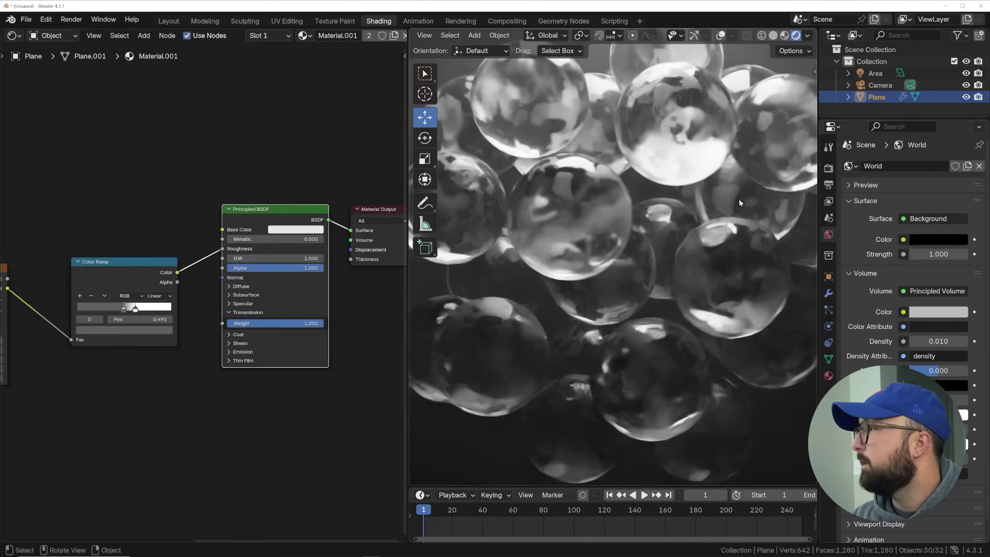
scroll(608, 237, down, 5)
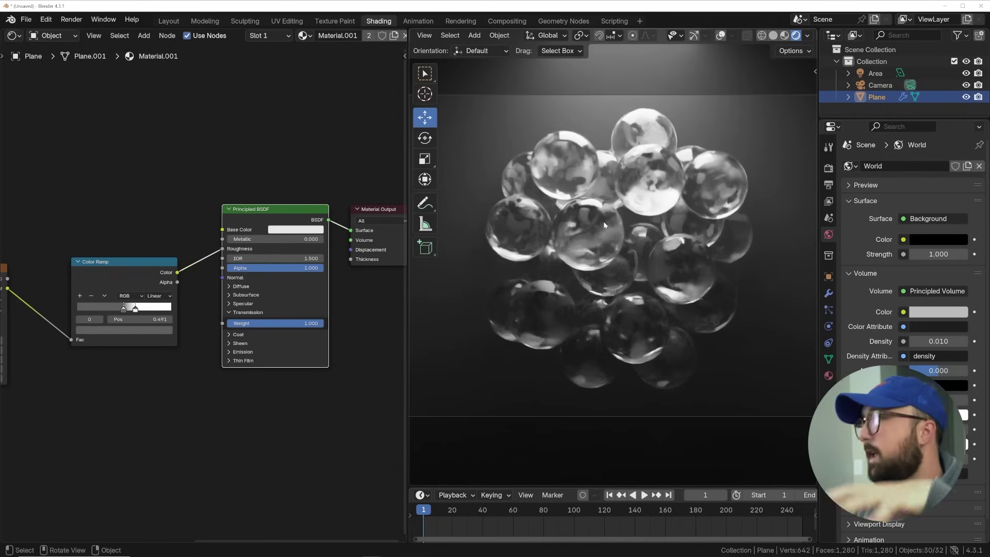
scroll(659, 191, up, 5)
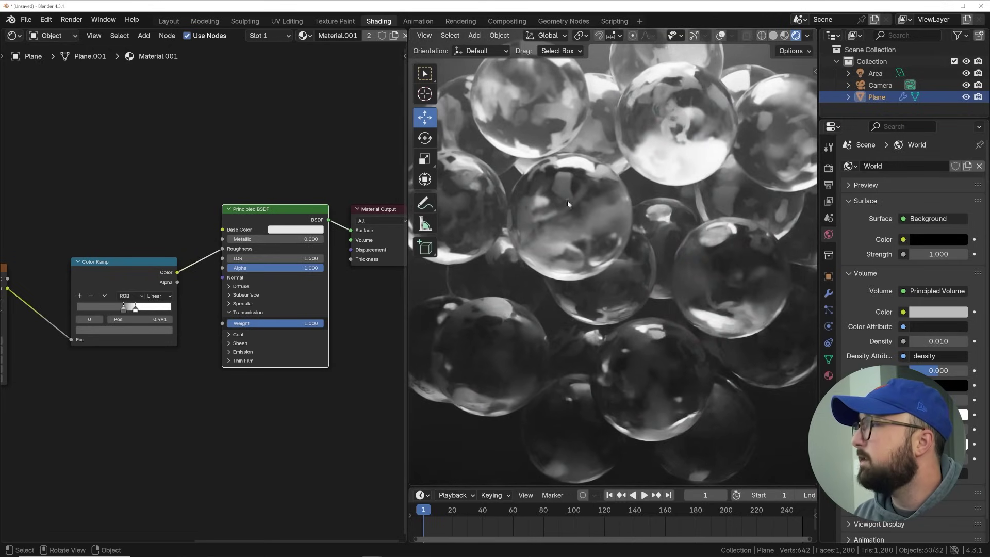
scroll(178, 260, down, 2)
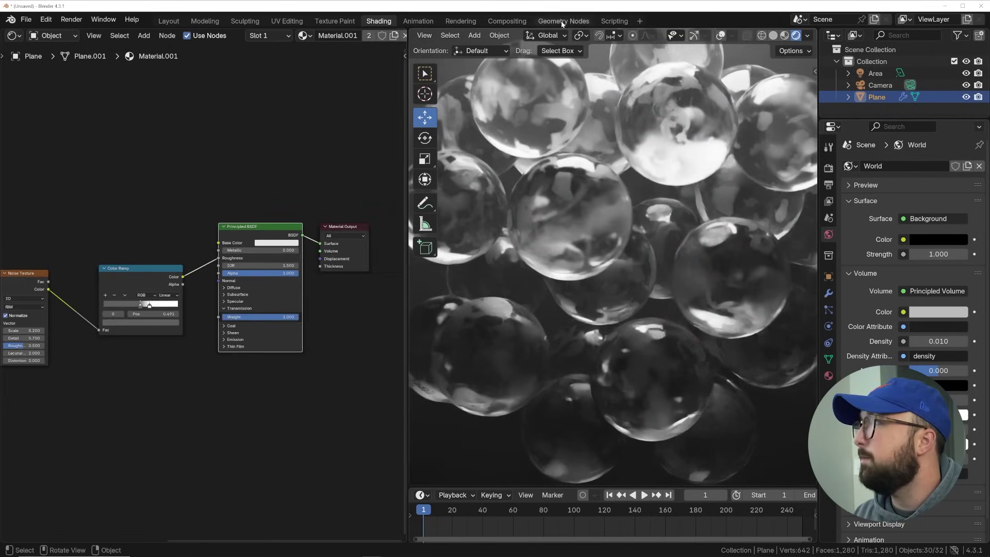
In the geometry node tree, insert a Join Geometry node between Set Material and Group Output
click(562, 24)
middle_drag(351, 184, 327, 204)
middle_drag(397, 225, 177, 242)
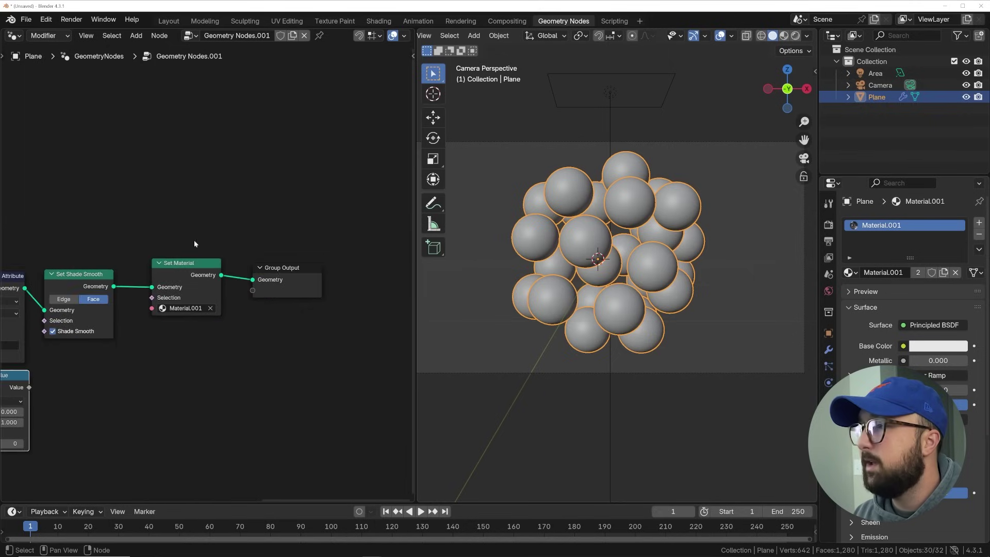
key(shift+a)
text(join)
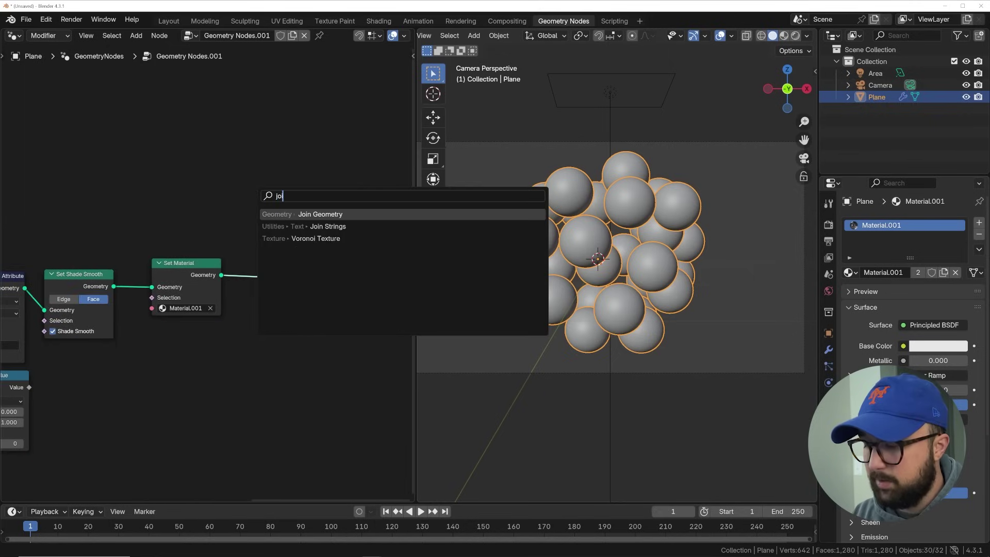
key(Return)
click(236, 282)
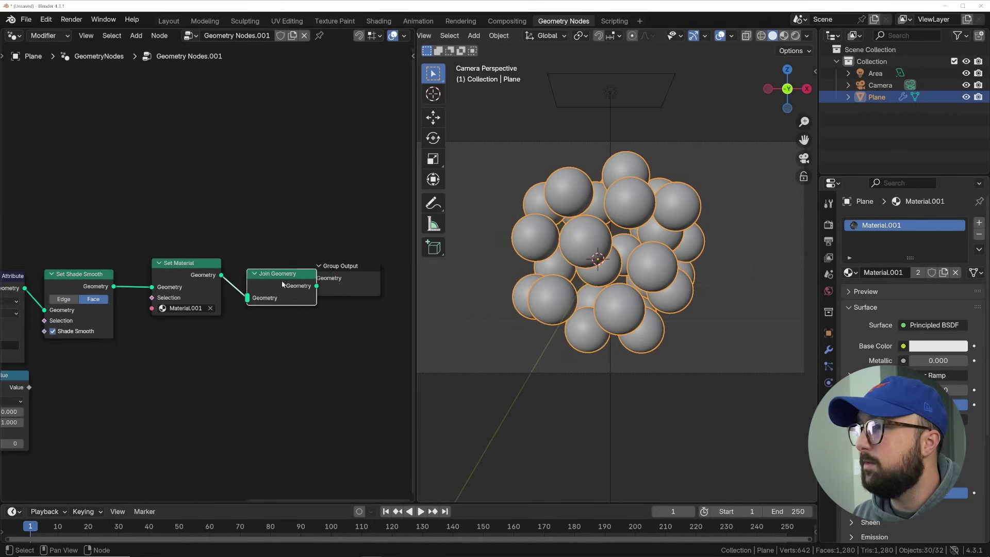
Add a second Instance on Points node fed by Merge by Distance's geometry, and show the viewport in wireframe
key(shift+a)
click(254, 141)
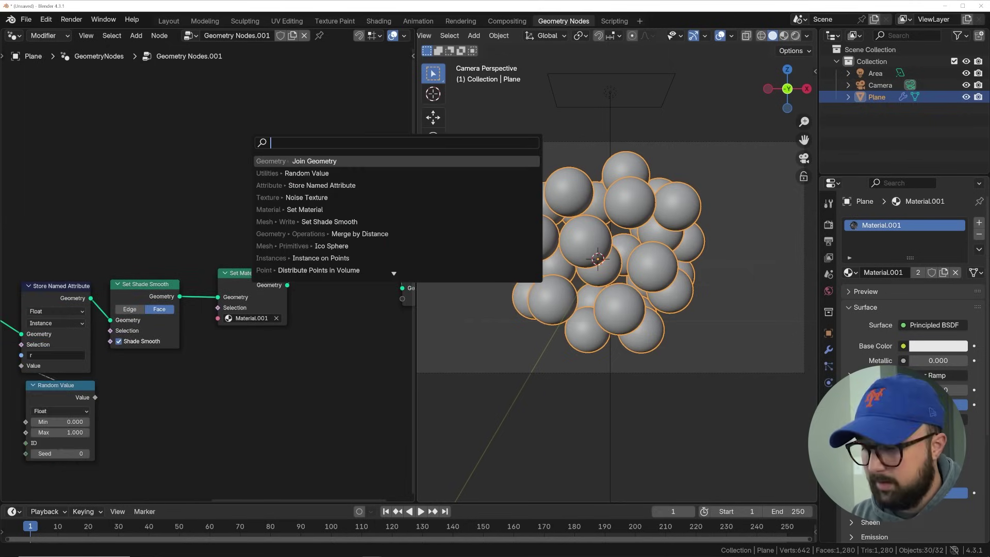
text(inst)
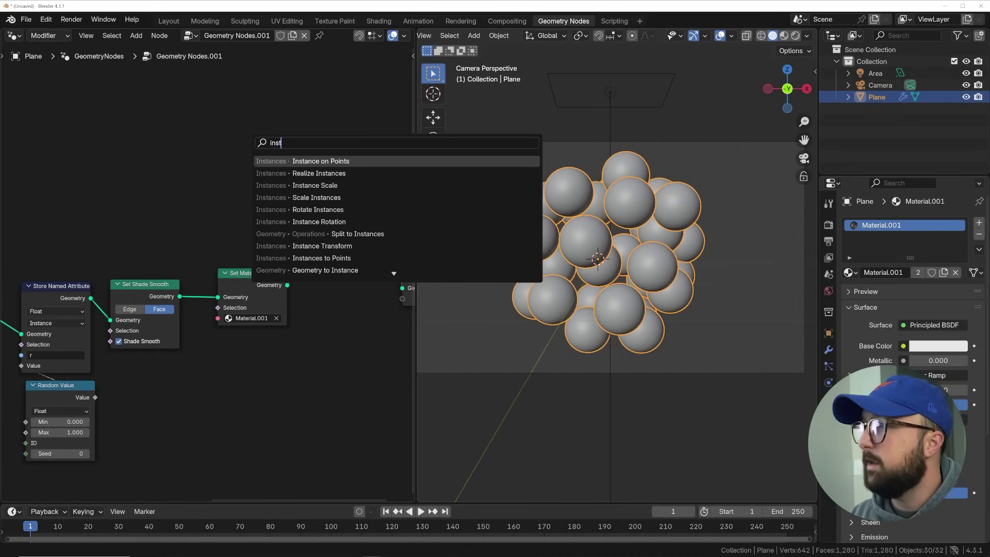
key(Return)
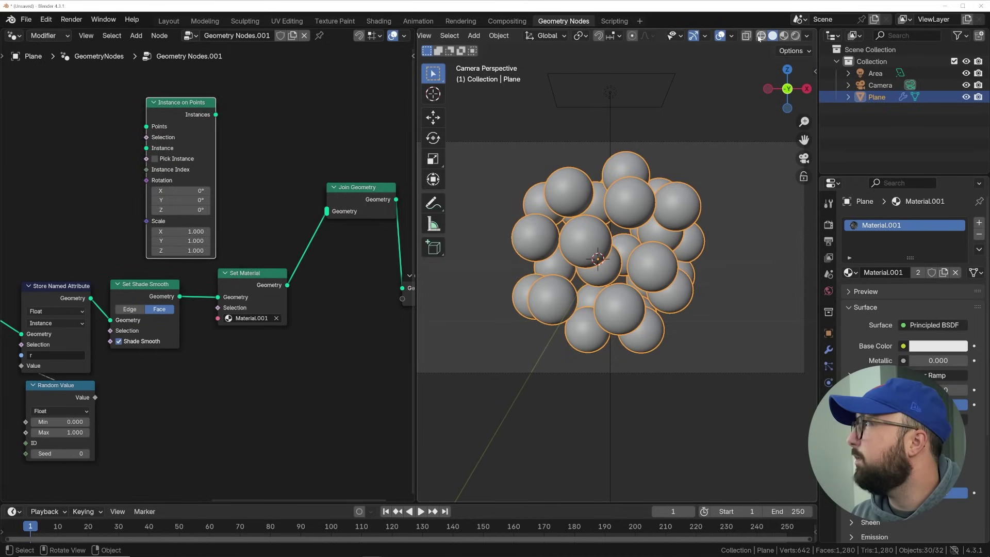
click(761, 37)
mouse_move(86, 194)
middle_down()
mouse_move(266, 182)
mouse_move(323, 164)
middle_up()
scroll(253, 194, down, 1)
drag(126, 250, 373, 109)
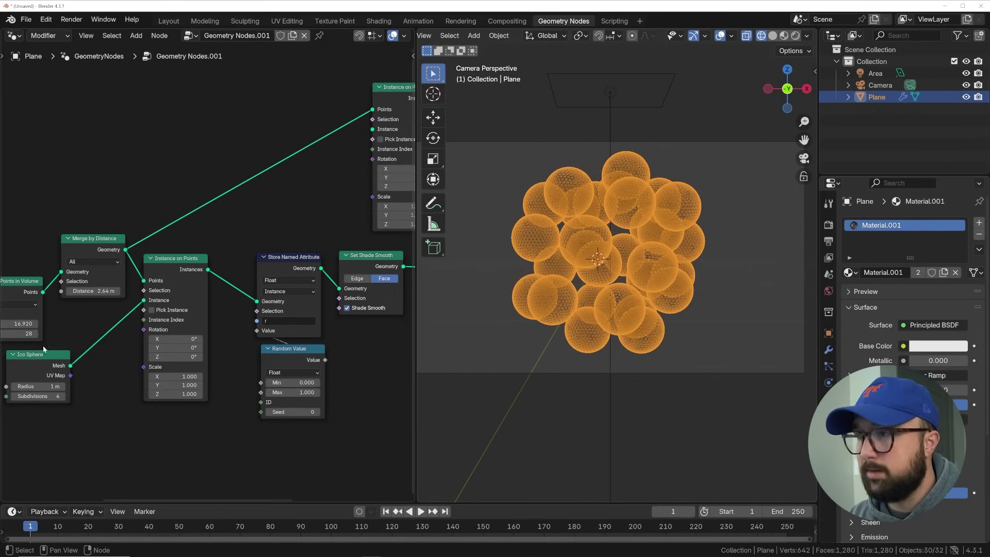
Duplicate the Ico Sphere node and connect its mesh to the new Instance on Points node's Instance input
key(shift+d)
click(200, 87)
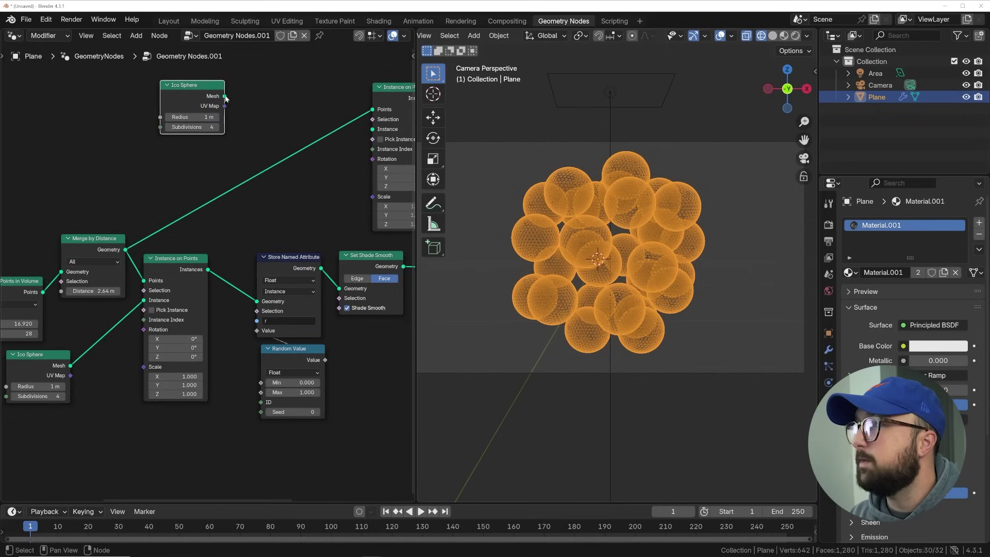
drag(225, 96, 343, 126)
drag(224, 97, 351, 120)
Connect the second Instance on Points node's instances to the Join Geometry node
scroll(206, 120, down, 2)
middle_drag(207, 119, 48, 129)
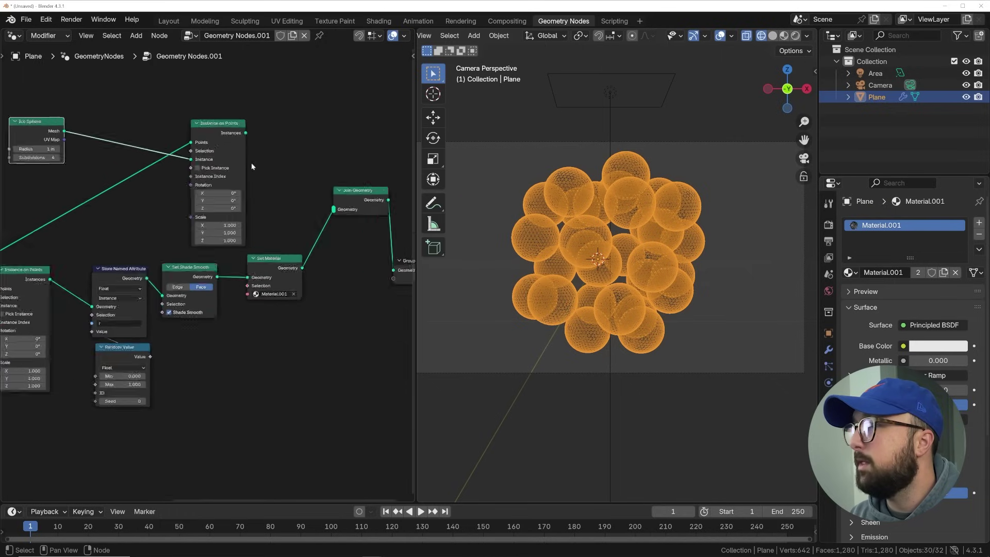
scroll(251, 164, up, 3)
drag(255, 96, 314, 129)
drag(367, 188, 367, 192)
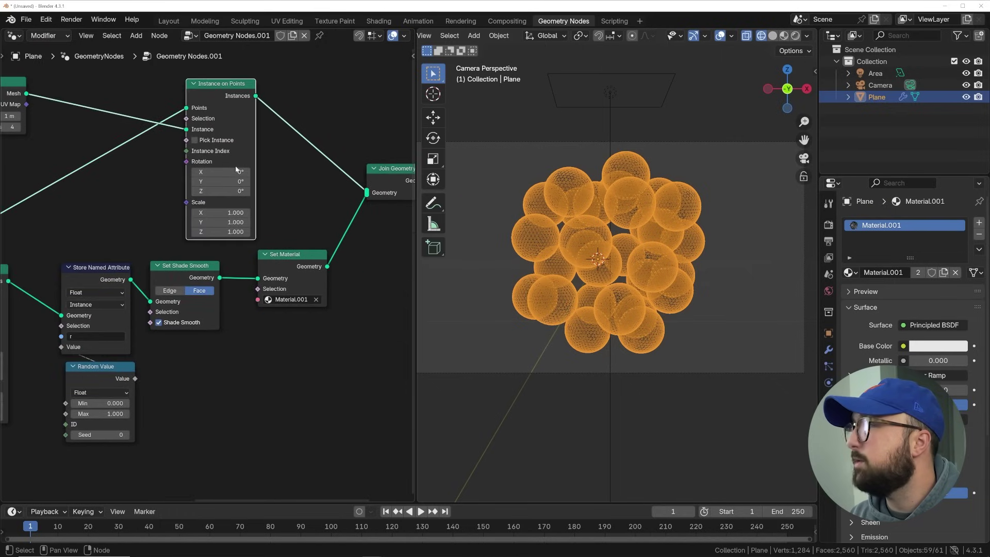
Set the duplicated Ico Sphere's radius to 0.28 m and preview the cluster in rendered shading
ctrl+scroll(137, 105, left, 5)
drag(106, 103, 77, 102)
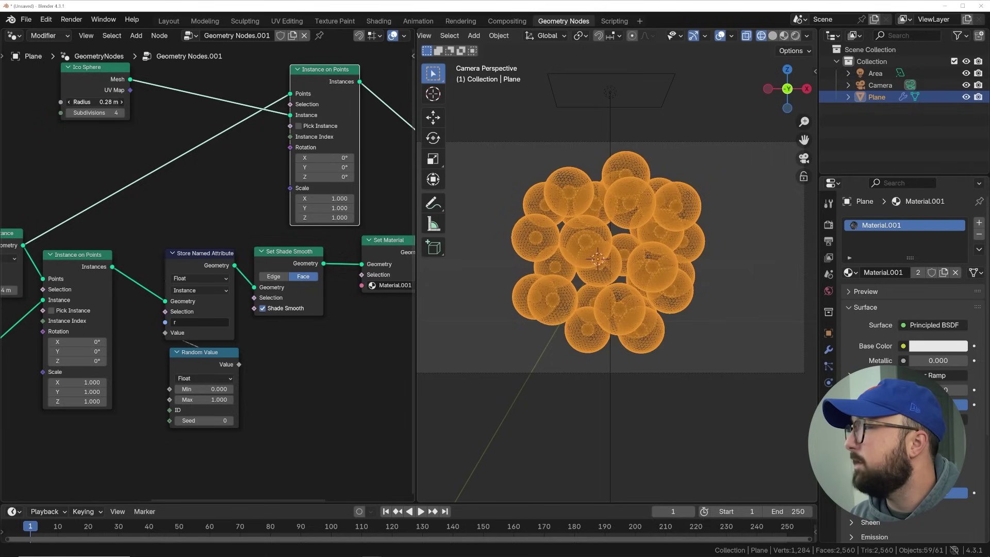
scroll(293, 193, down, 3)
middle_drag(293, 193, 211, 196)
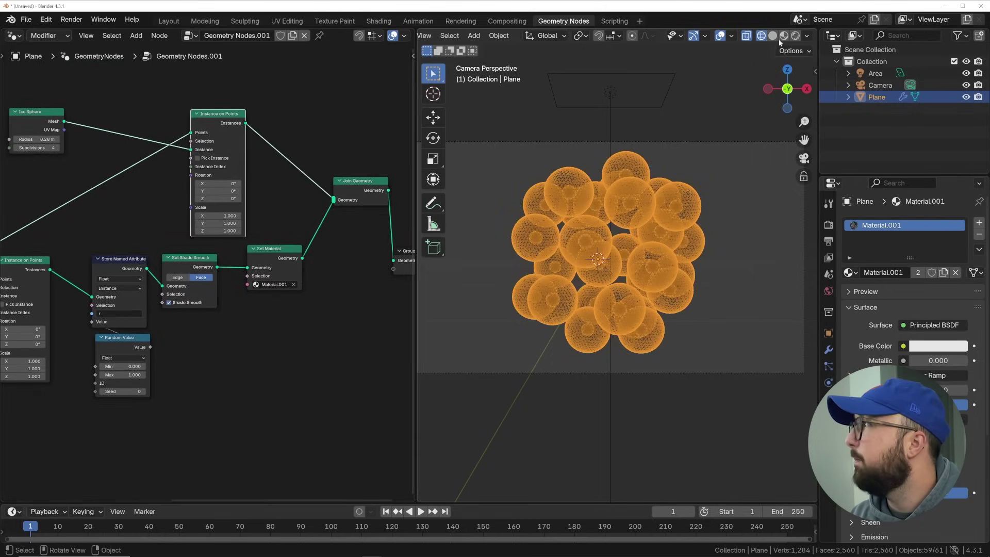
click(794, 37)
scroll(593, 180, up, 4)
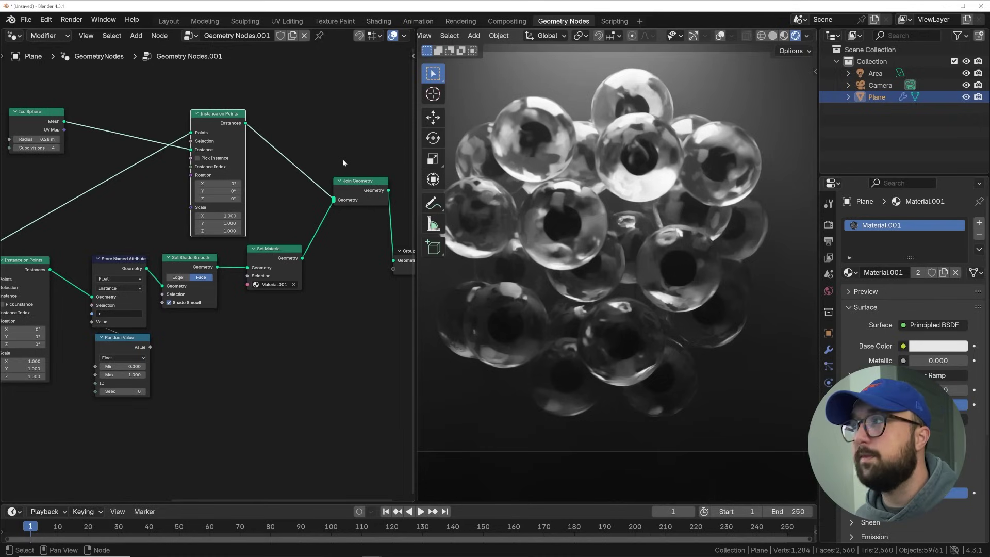
Insert a Store Named Attribute node between the second Instance on Points and Join Geometry, making room for it
middle_drag(282, 169, 157, 173)
drag(284, 253, 407, 198)
key(shift+a)
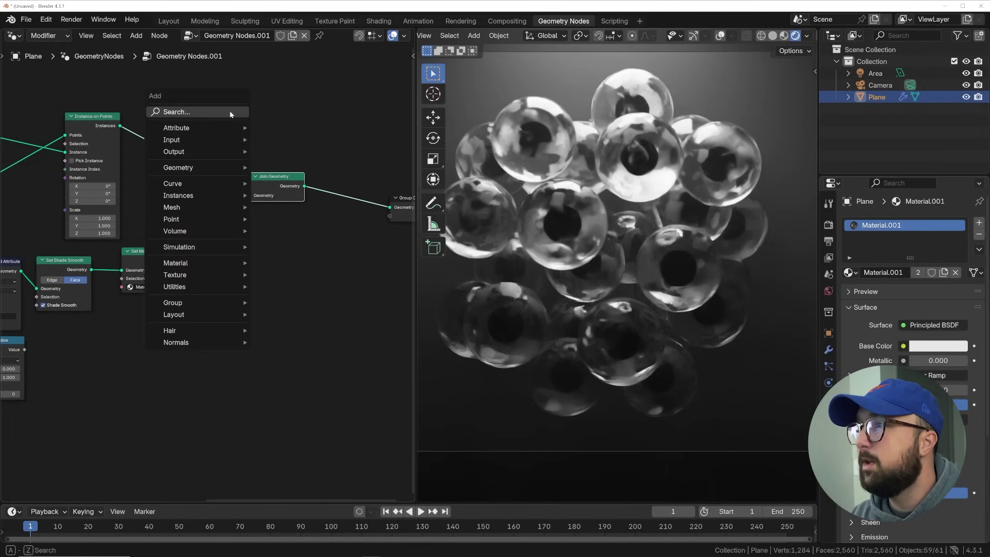
text(store)
key(Return)
click(177, 113)
middle_drag(257, 134, 267, 178)
drag(198, 155, 199, 133)
Link the existing Random Value node's output to the new Store Named Attribute node's Value input
middle_drag(233, 250, 335, 225)
scroll(335, 225, down, 5)
middle_drag(51, 313, 133, 301)
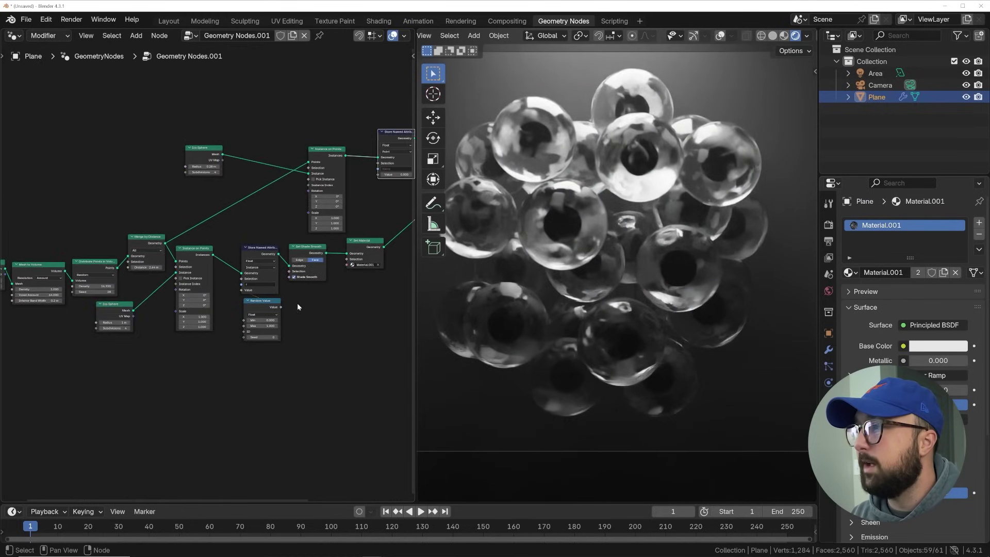
scroll(297, 302, up, 3)
drag(149, 362, 302, 150)
Name the inner spheres' stored attribute "l" and set its domain to Instance
click(318, 141)
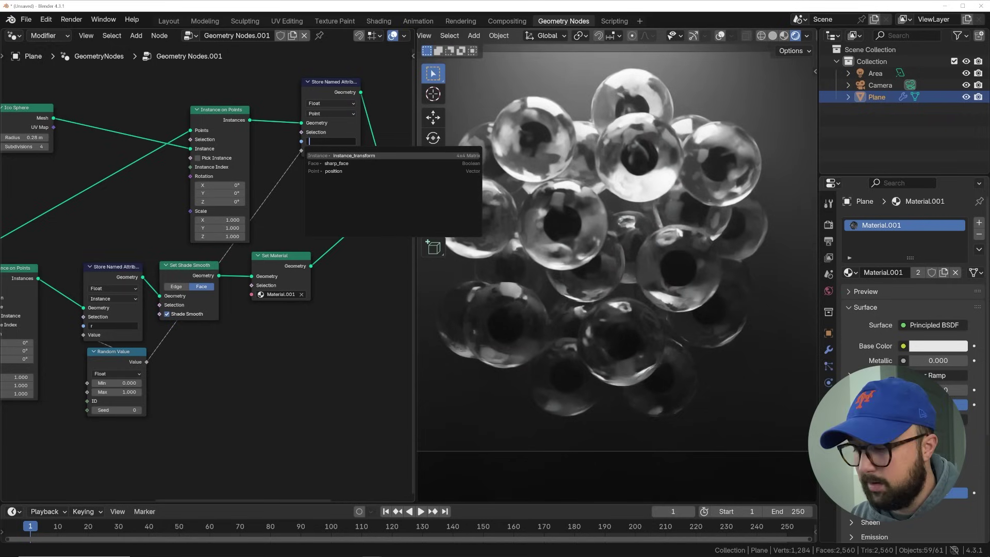
key(Return)
middle_drag(324, 116, 261, 144)
click(261, 143)
click(262, 212)
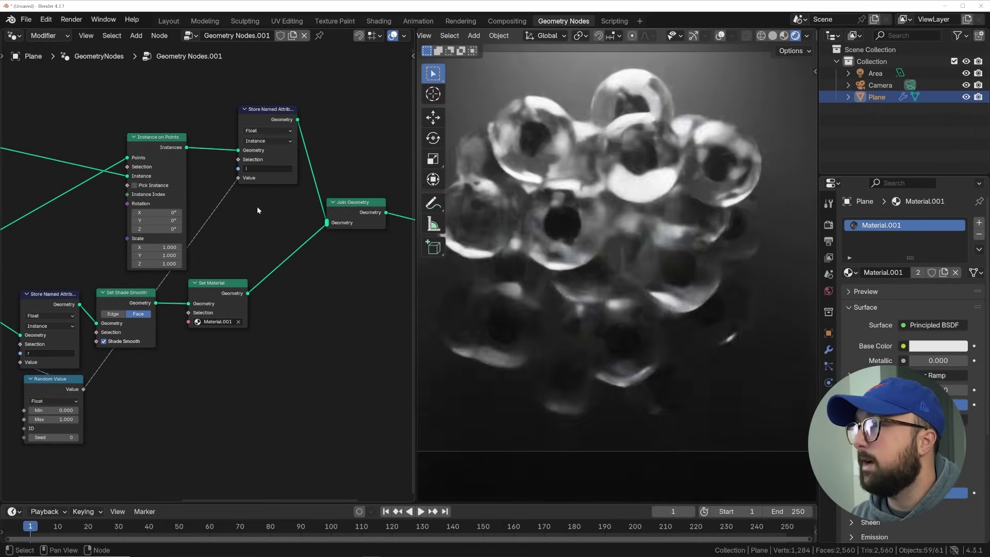
Insert a Set Material node between the inner spheres' Store Named Attribute and Join Geometry
middle_drag(240, 209, 46, 221)
key(shift+a)
text(set m)
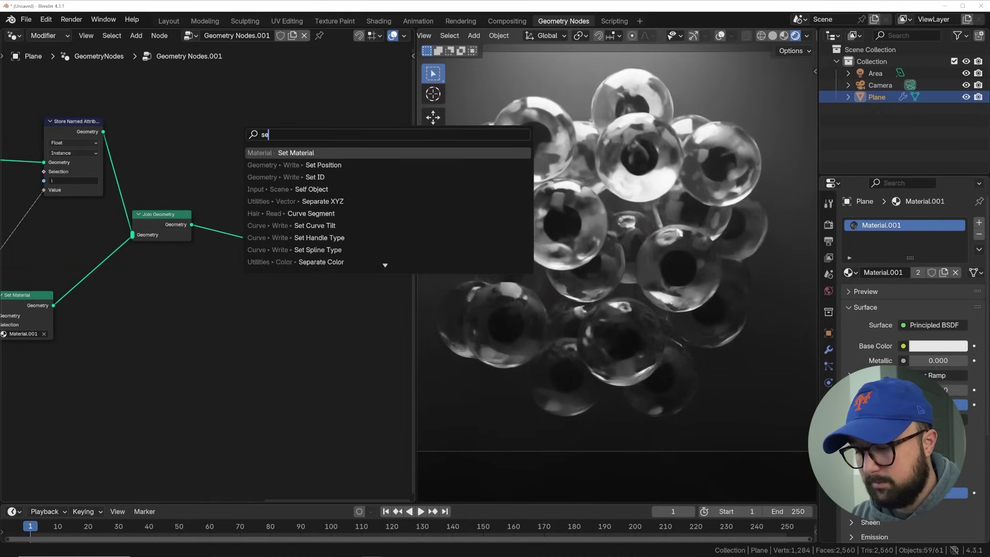
key(Return)
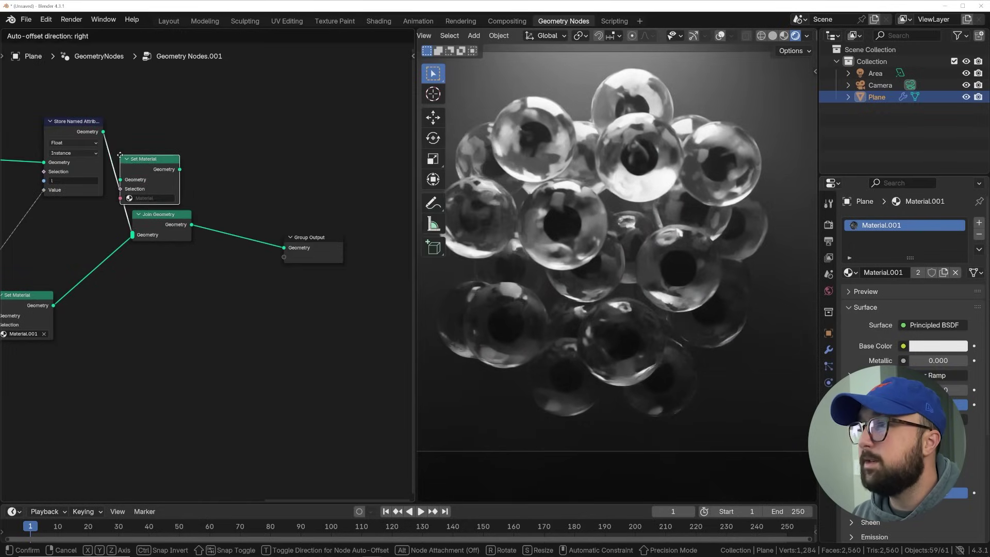
click(149, 170)
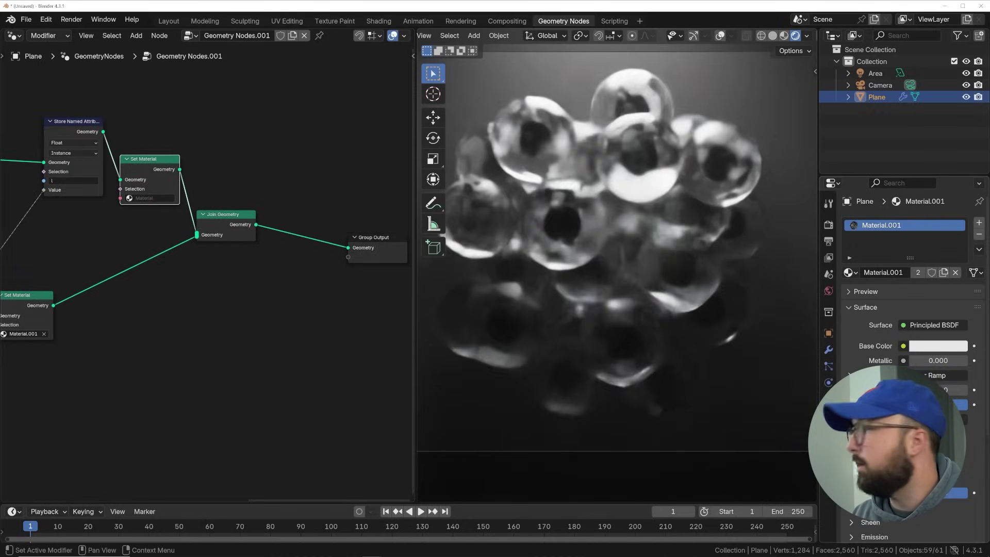
Create Material.002 in a new material slot, with an Emission surface in bright green
click(979, 222)
click(876, 291)
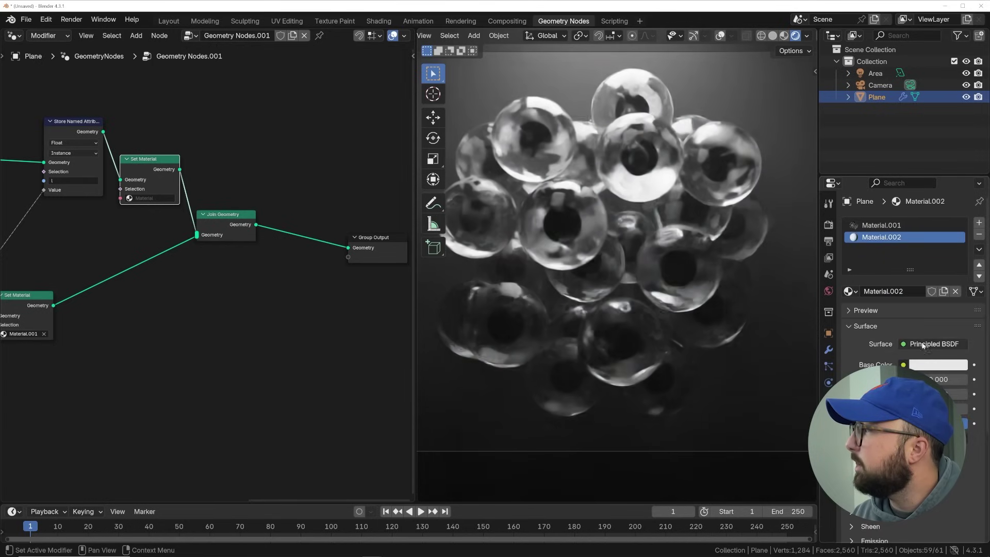
click(934, 343)
click(822, 86)
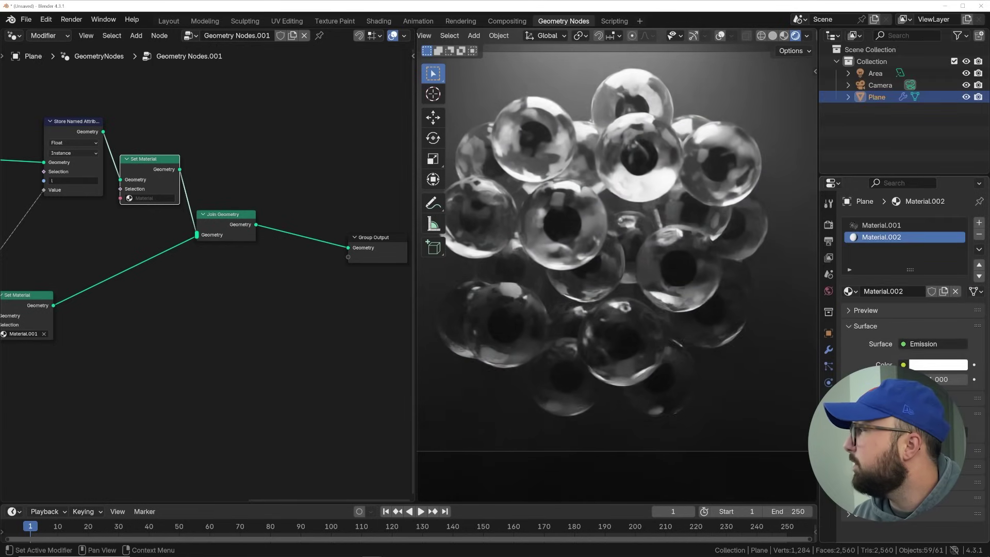
click(914, 366)
click(871, 196)
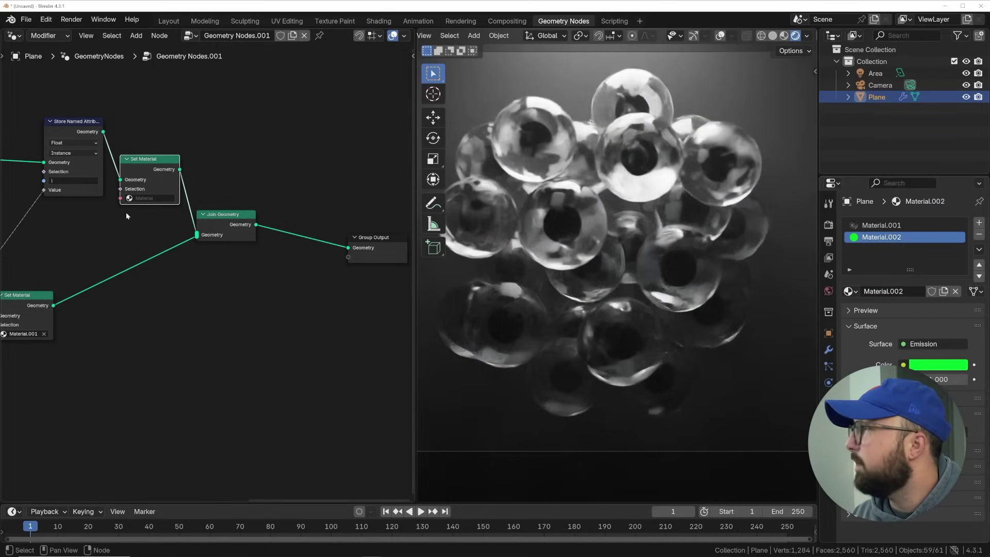
Assign Material.002 to the inner spheres in their Set Material node
click(144, 198)
click(155, 227)
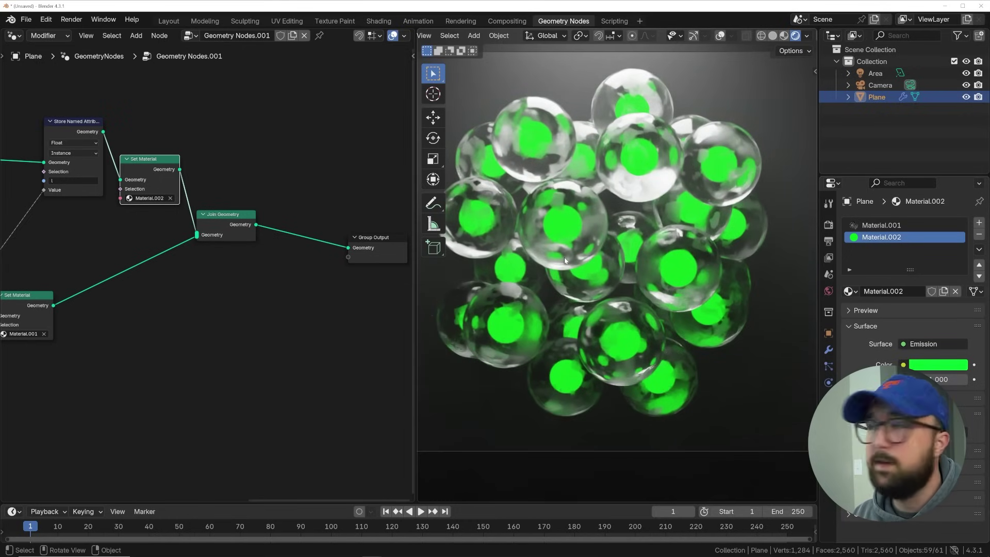
middle_drag(273, 229, 354, 215)
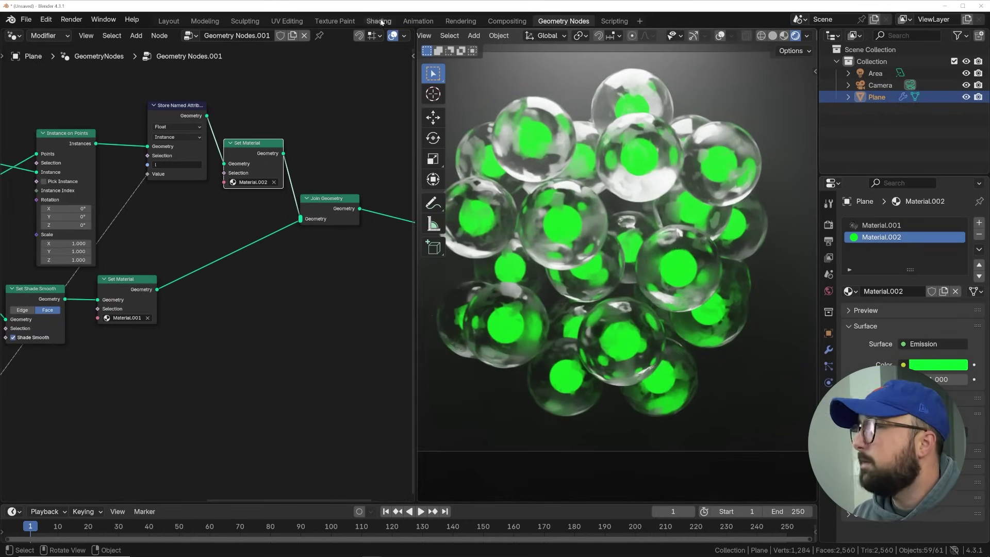
Switch to the Shading workspace and add an Attribute node to Material.002 beside the Emission node
click(379, 21)
key(shift+a)
click(217, 161)
text(at)
key(Return)
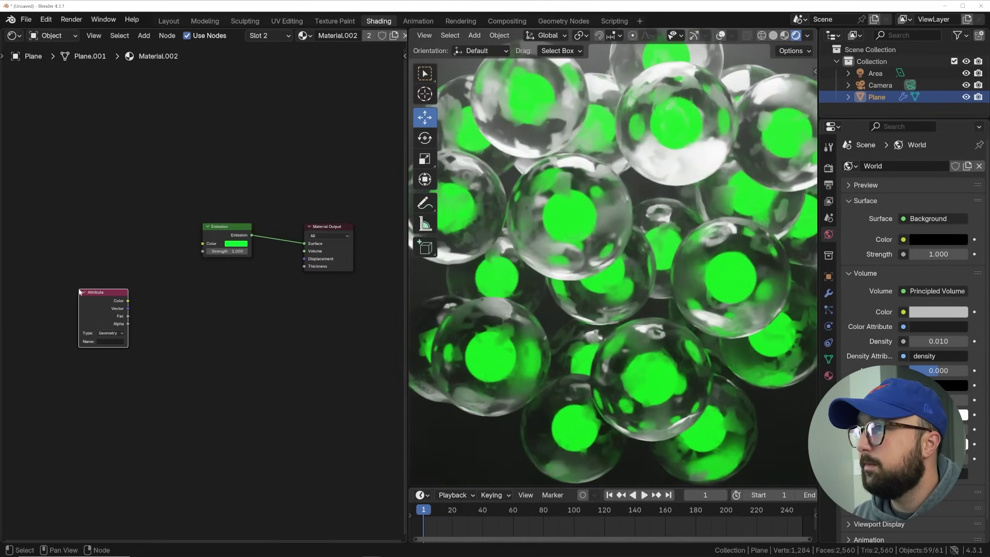
scroll(207, 266, up, 5)
middle_drag(207, 266, 250, 255)
Add a Mix Color node feeding the Emission color and arrange the Attribute node in front of it
key(shift+a)
click(209, 160)
text(mix)
key(Down)
key(Down)
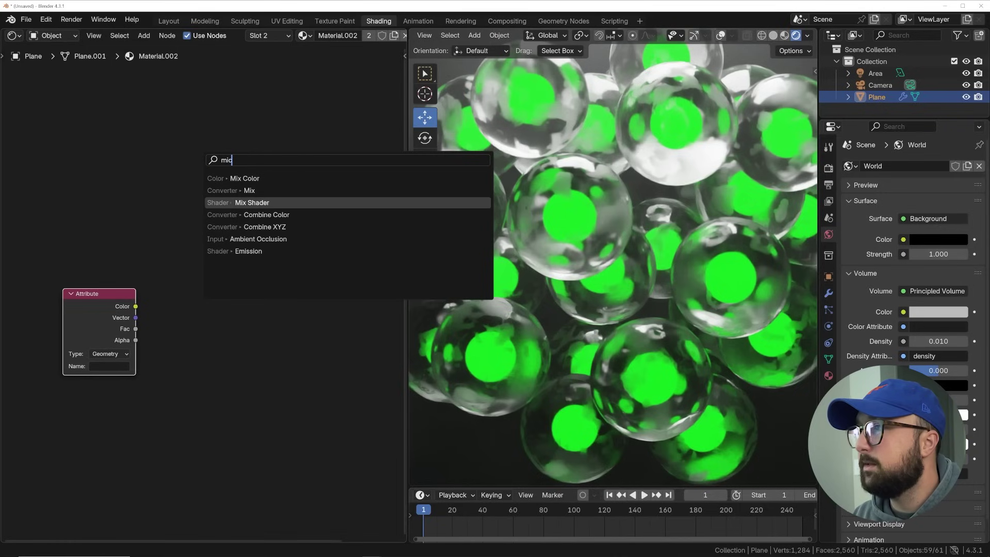
key(Up)
key(Up)
key(Return)
click(120, 176)
drag(200, 194, 246, 222)
middle_drag(67, 280, 165, 276)
drag(170, 290, 90, 262)
Set the Mix node's color A to white and color B to black
click(274, 265)
drag(310, 236, 289, 236)
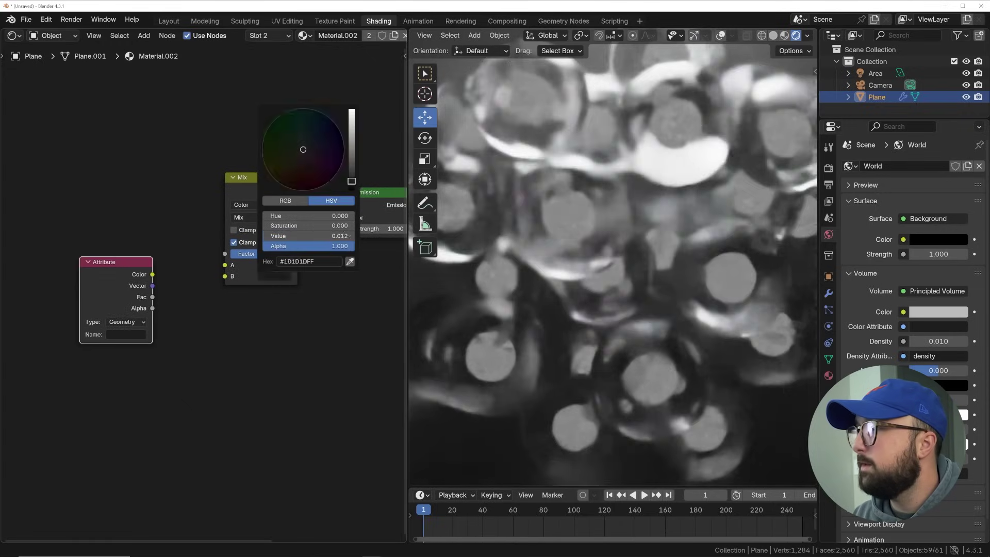
drag(351, 181, 352, 190)
click(291, 266)
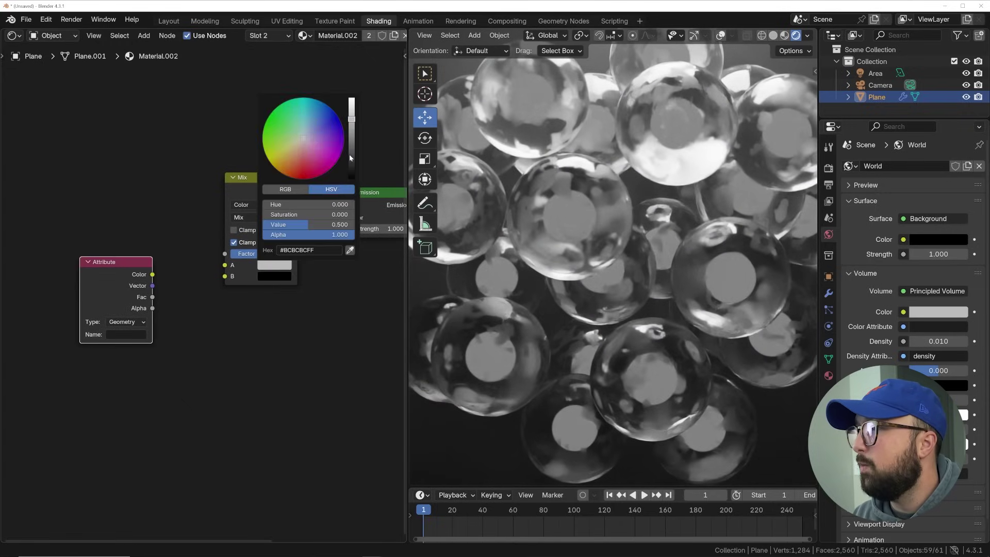
drag(350, 121, 351, 100)
Link the Attribute node's Fac to the Mix factor, name the attribute "l" and set its type to Instancer
drag(136, 283, 89, 210)
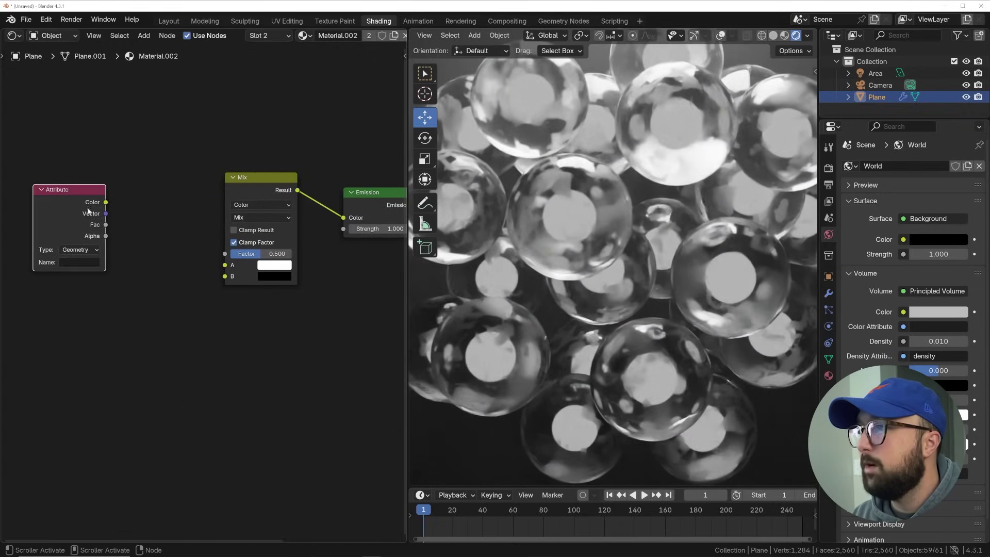
drag(227, 251, 226, 253)
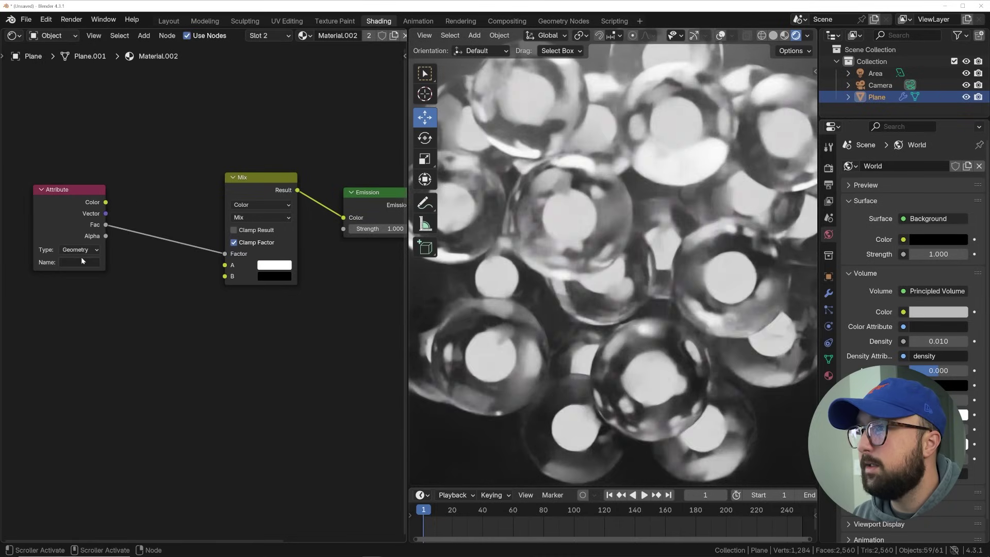
click(80, 262)
click(82, 250)
click(85, 284)
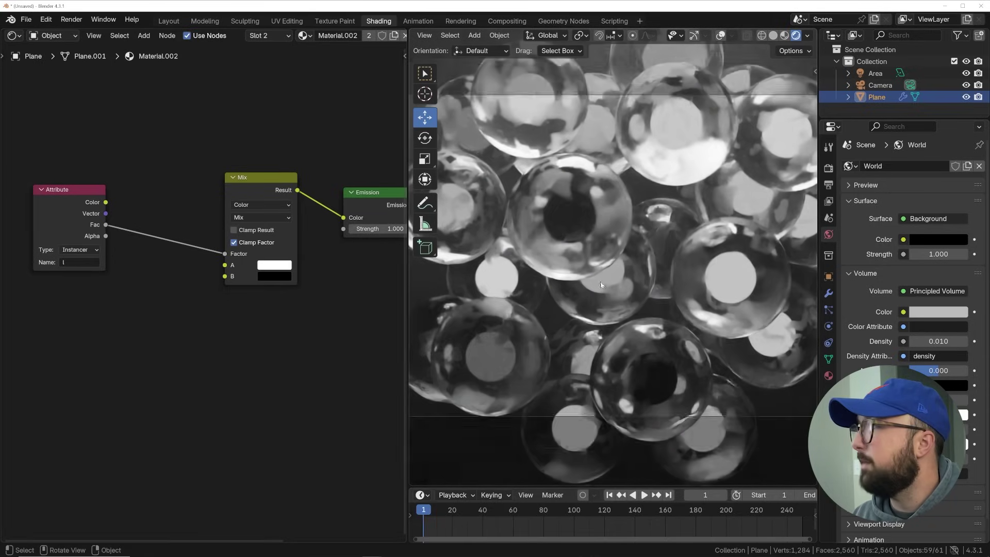
scroll(631, 279, down, 5)
scroll(574, 245, up, 3)
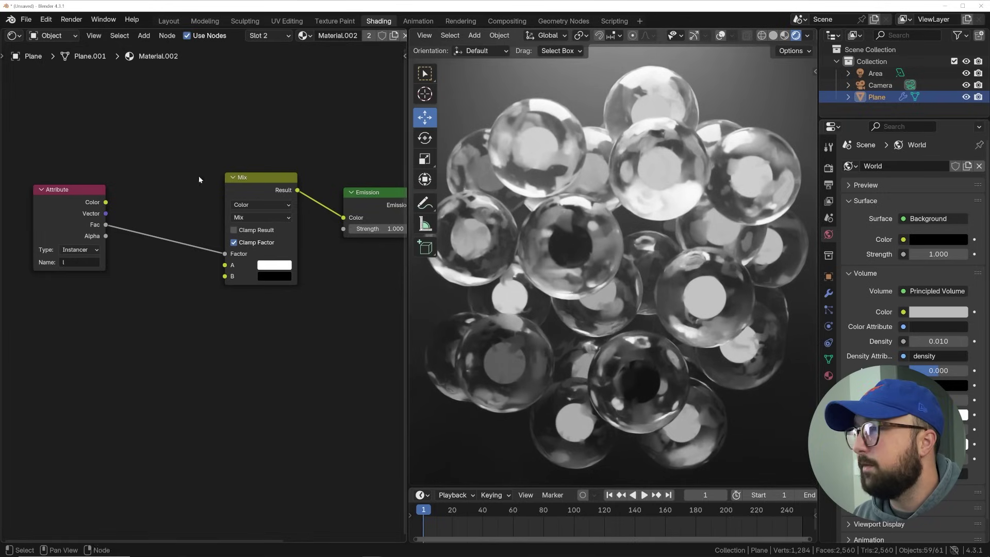
Insert a Color Ramp between Attribute and Mix, placing its black stop at 0.222 and its white stop close beside it
key(shift+a)
text(col)
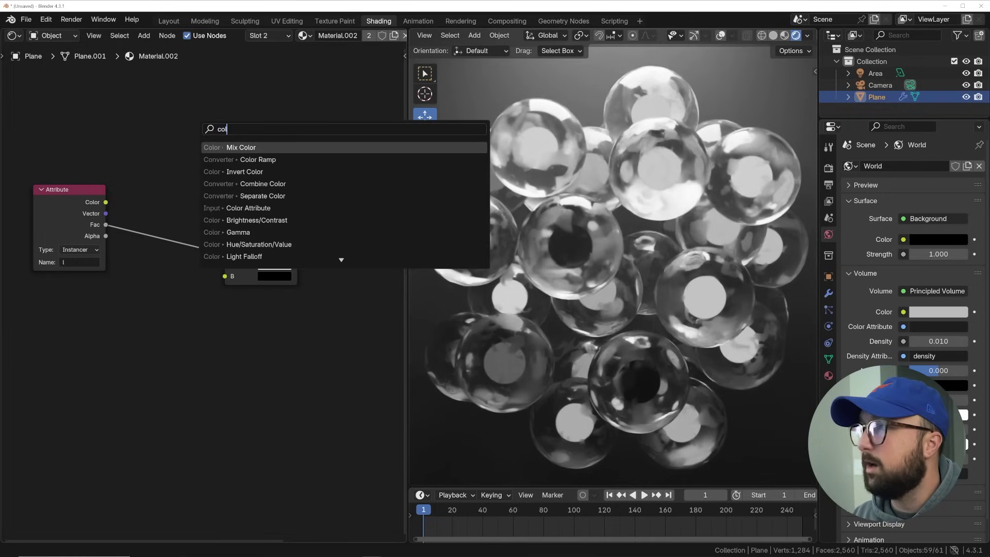
key(Down)
key(Return)
click(133, 232)
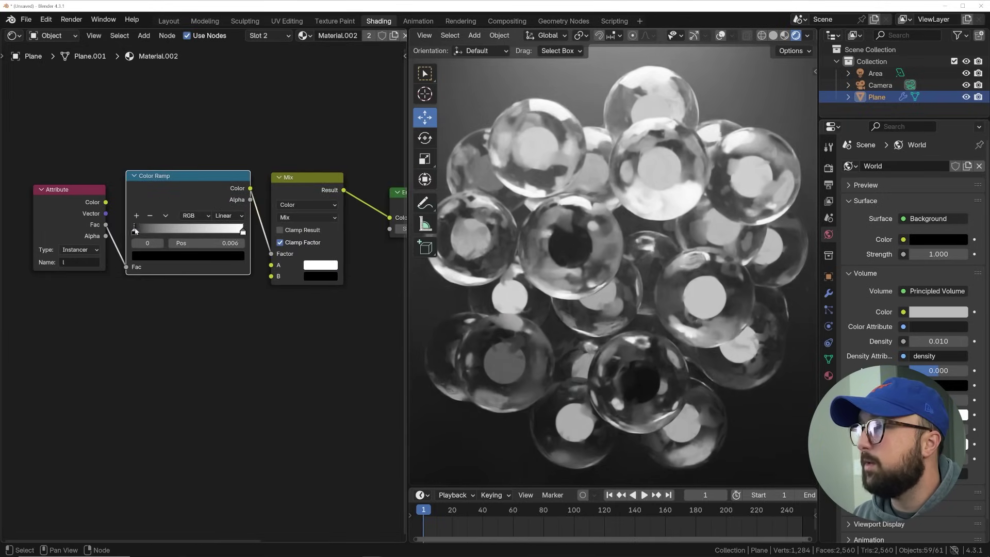
click(242, 232)
drag(242, 231, 157, 231)
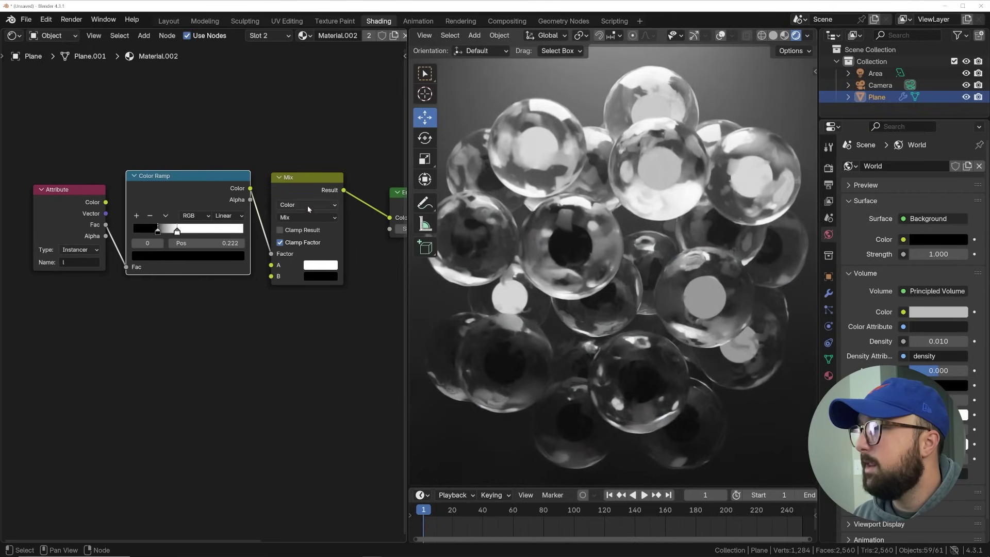
Move the Mix node lower and set its color A to bright green, #3CFF00
drag(302, 185, 307, 259)
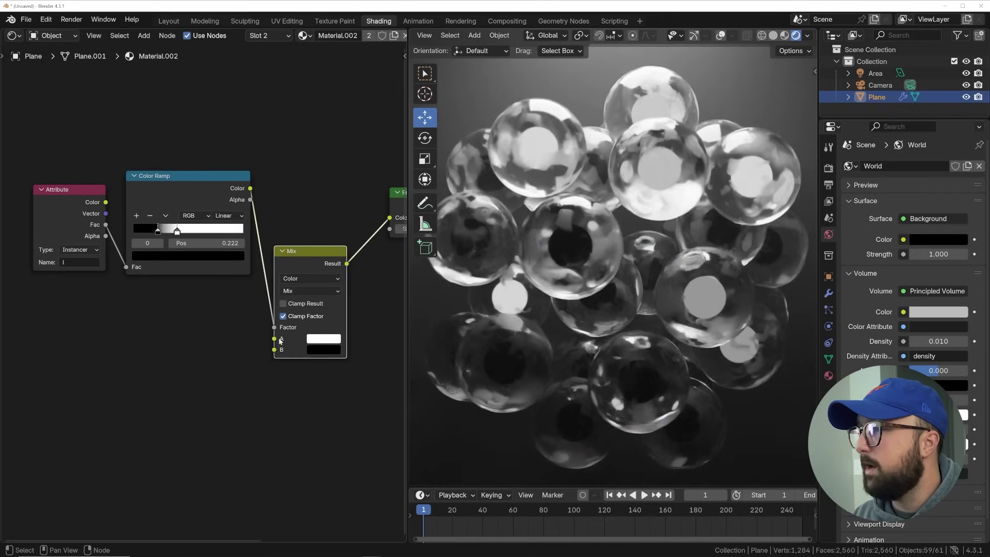
click(311, 339)
click(313, 205)
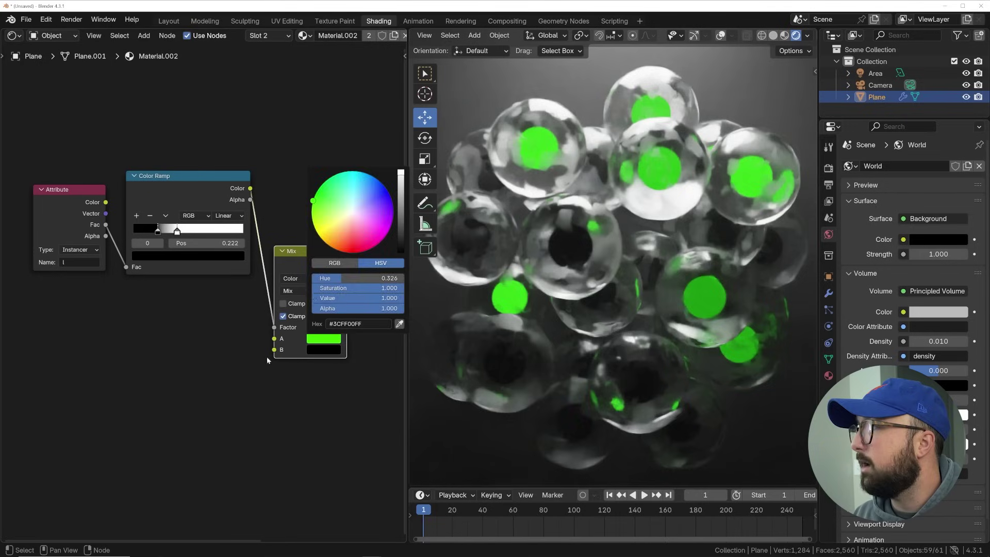
Add a Layer Weight node below the Attribute node
key(shift+a)
click(283, 153)
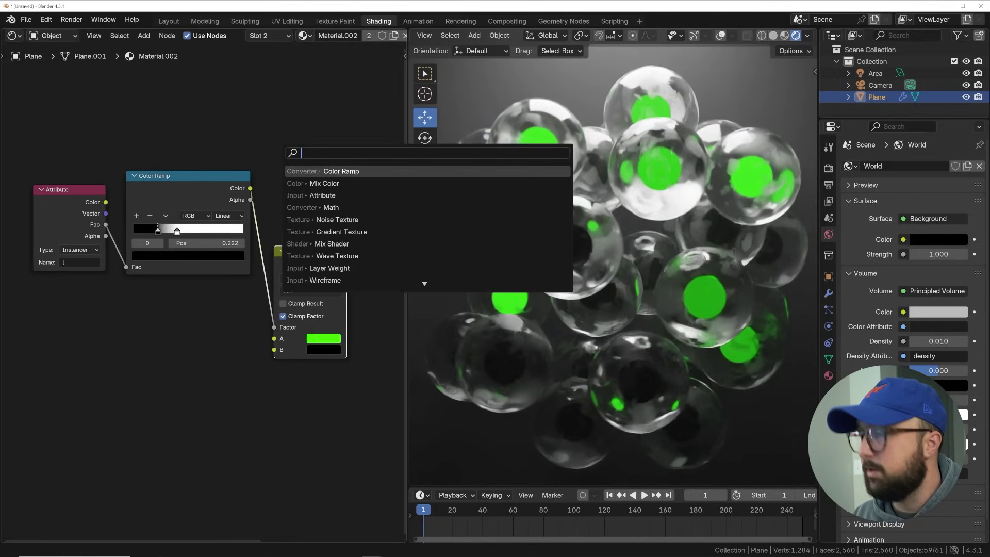
text(lay)
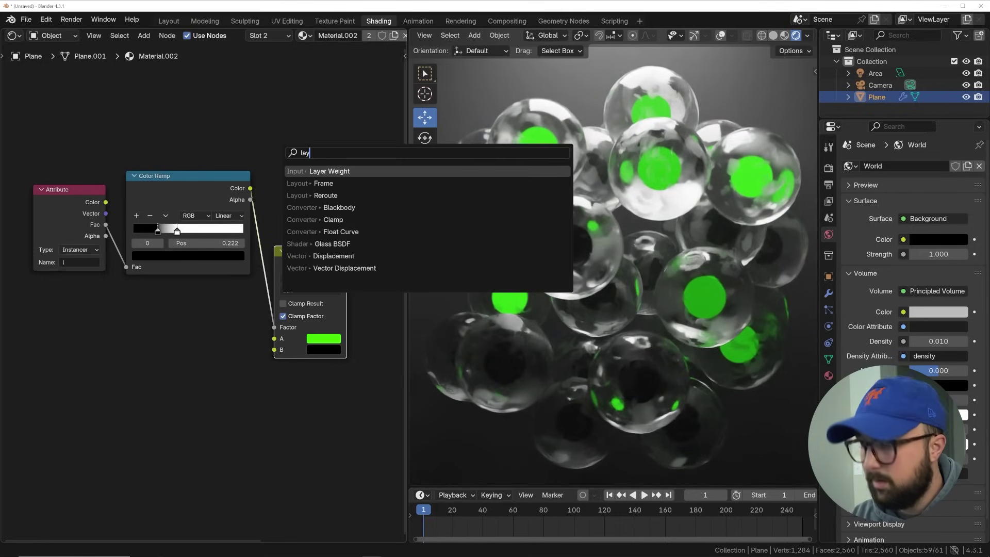
click(317, 172)
click(57, 361)
Add a second Color Ramp fed by Layer Weight's Facing output and link its color to the Mix node's A input
key(shift+a)
text(col)
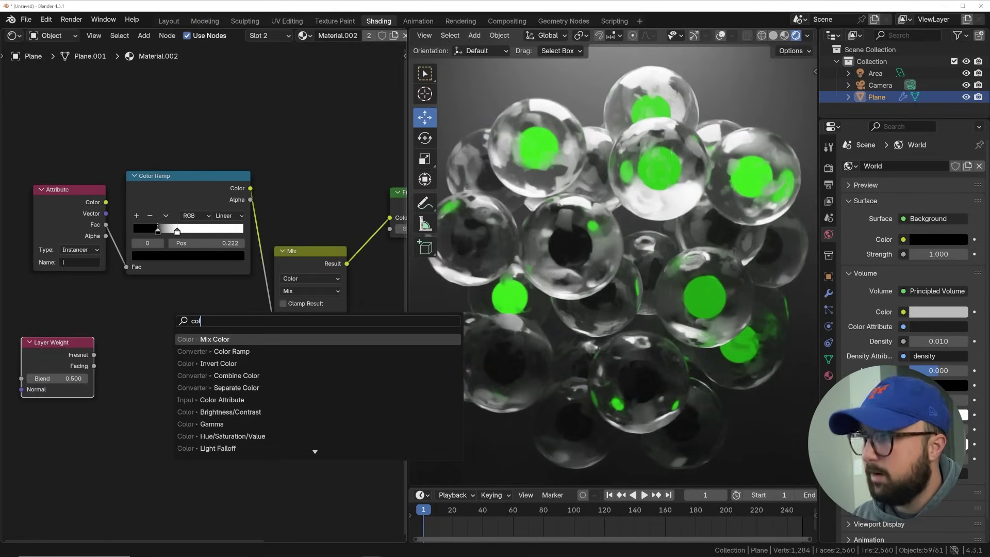
click(231, 351)
click(93, 359)
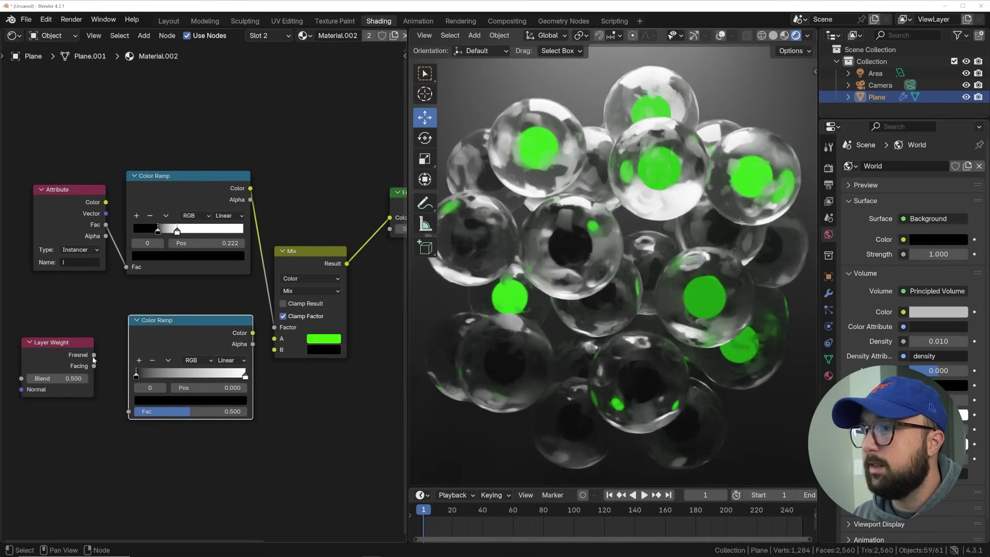
drag(129, 412, 129, 412)
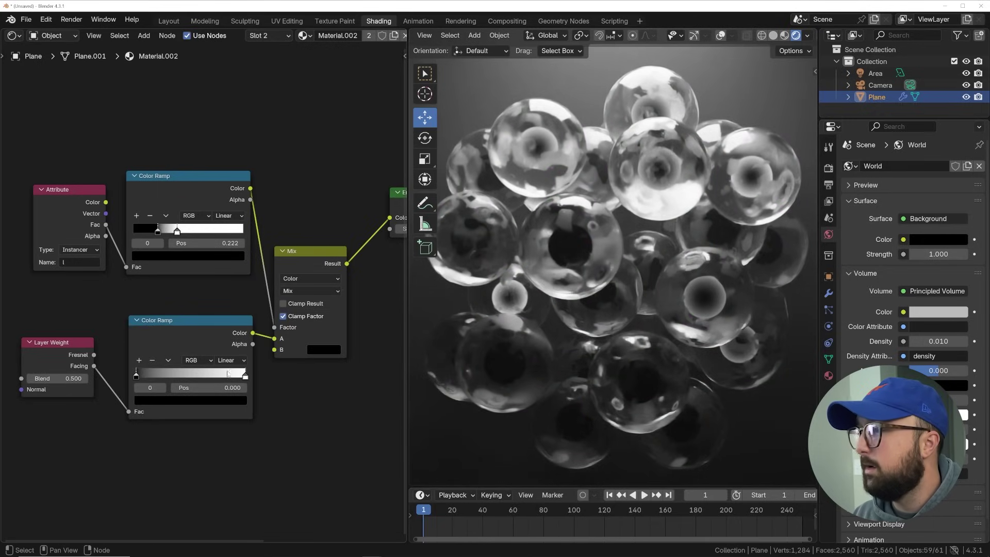
Change the second Color Ramp's white stop to bright green
click(246, 376)
click(191, 400)
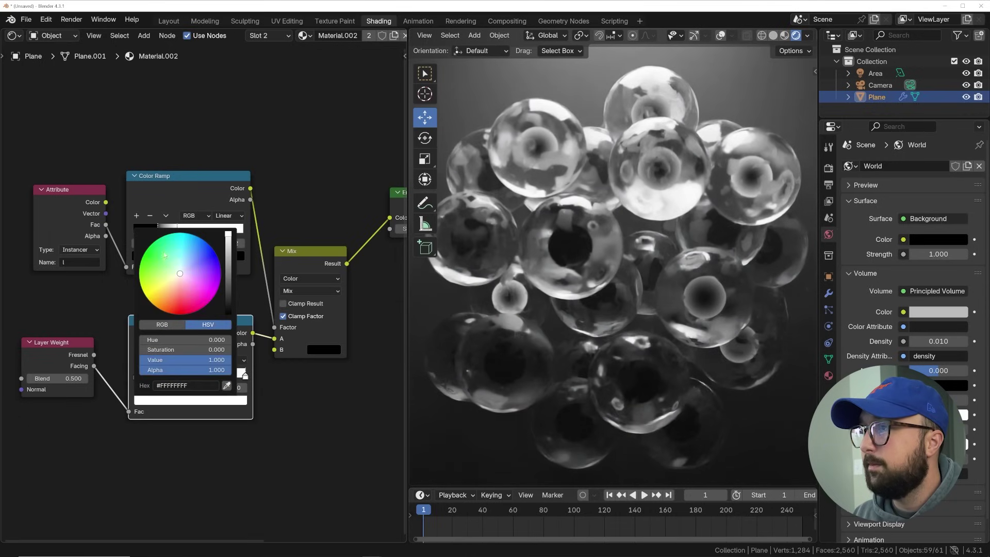
click(153, 242)
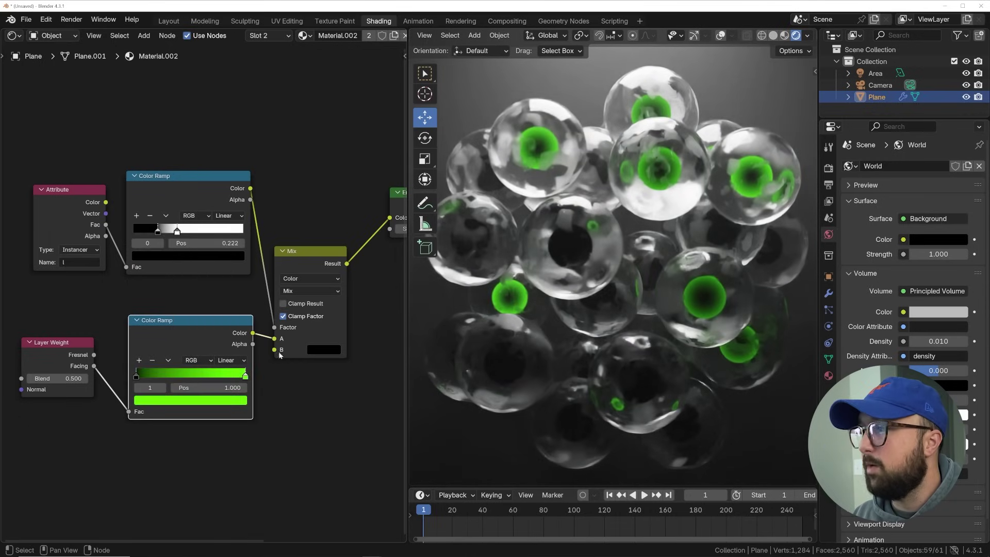
Reduce the Layer Weight blend to about 0.01 and raise the Emission strength to 361.1
middle_drag(89, 388, 102, 374)
middle_drag(301, 342, 165, 349)
drag(328, 221, 356, 221)
middle_drag(1, 382, 122, 324)
drag(118, 312, 83, 312)
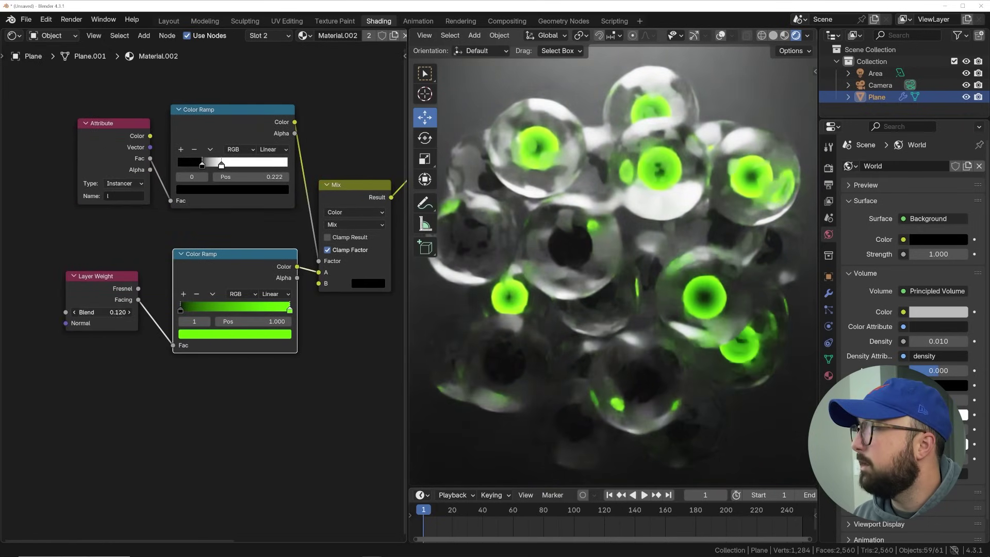
drag(83, 312, 87, 312)
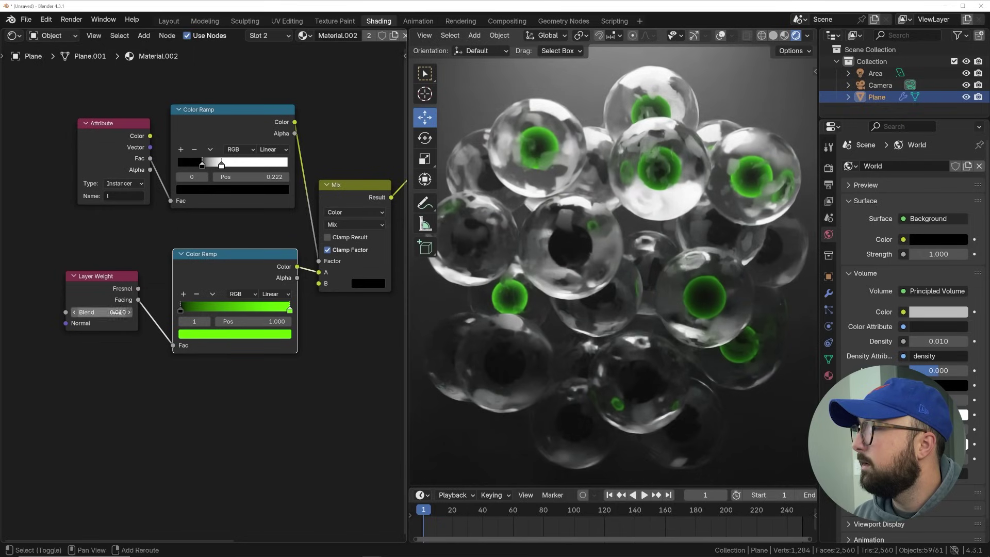
middle_drag(283, 294, 138, 315)
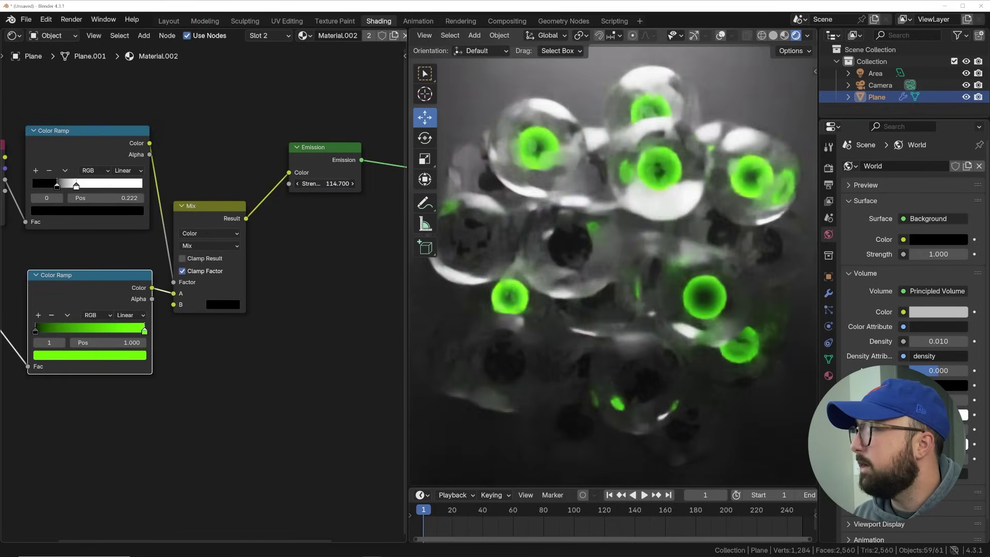
mouse_move(323, 184)
mouse_down()
mouse_move(350, 184)
mouse_move(317, 194)
mouse_up()
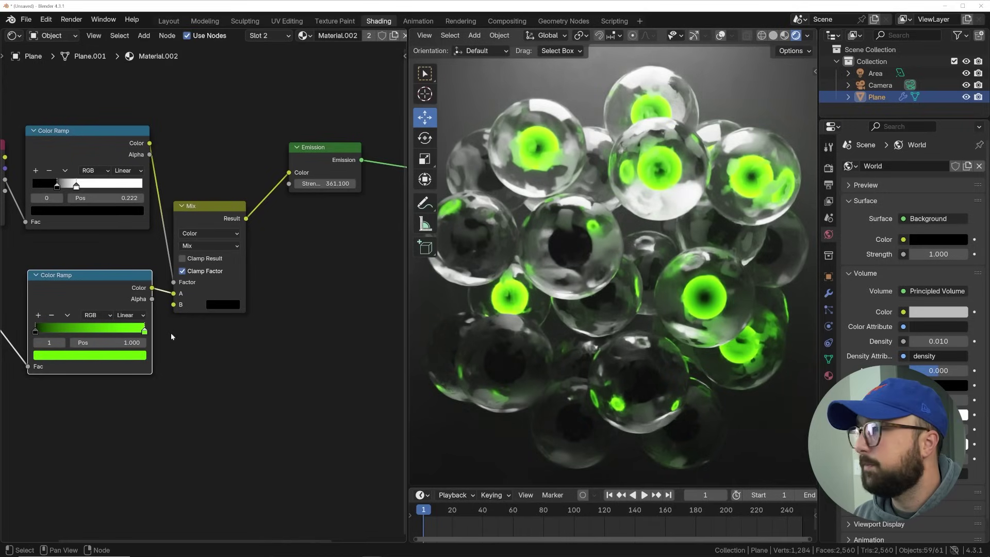
Set the green Color Ramp's interpolation to B-Spline and move its black stop to 0.054
click(128, 316)
click(131, 373)
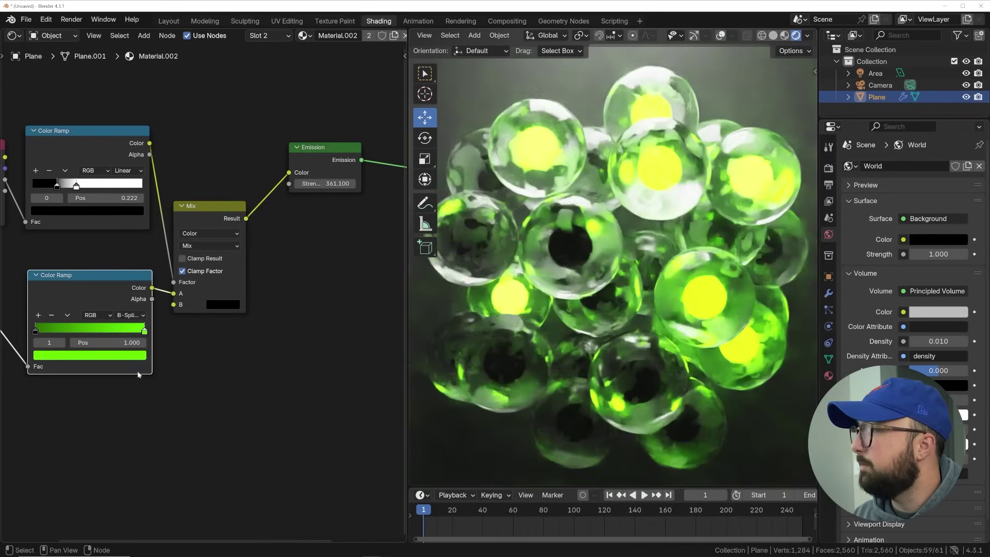
mouse_move(48, 331)
mouse_down()
mouse_move(59, 331)
mouse_move(44, 329)
mouse_up()
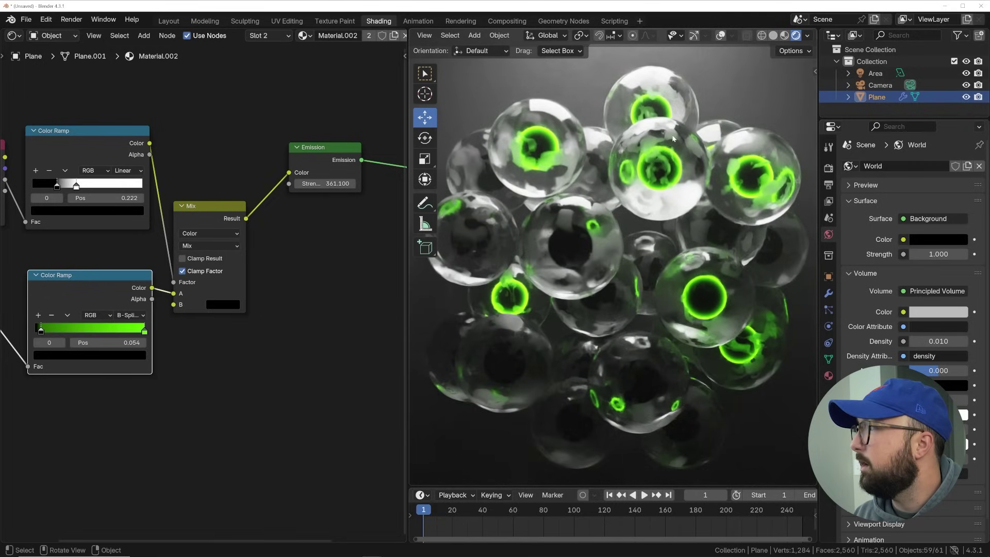
Set the Area light's color to a light blue of about #95E6FF
key(KP_0)
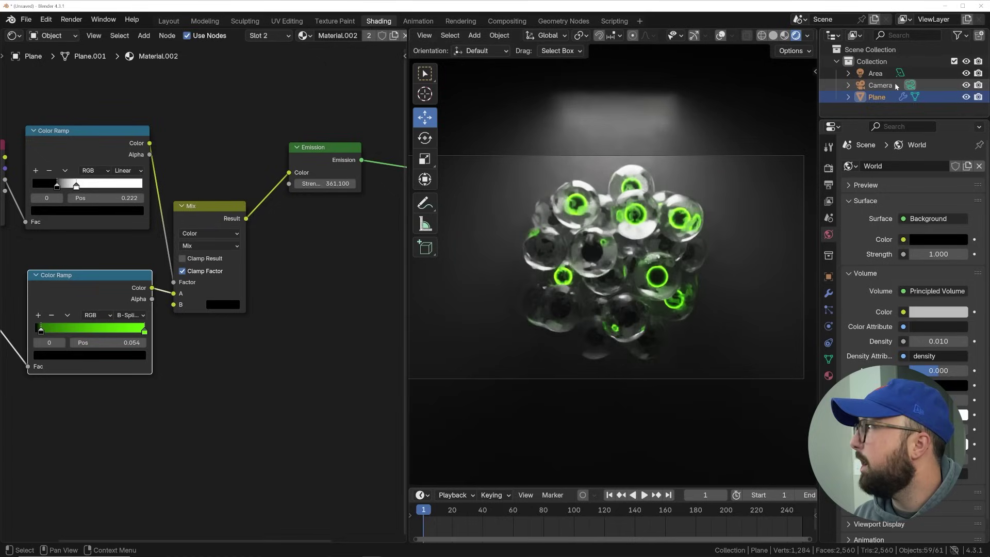
click(875, 73)
click(829, 326)
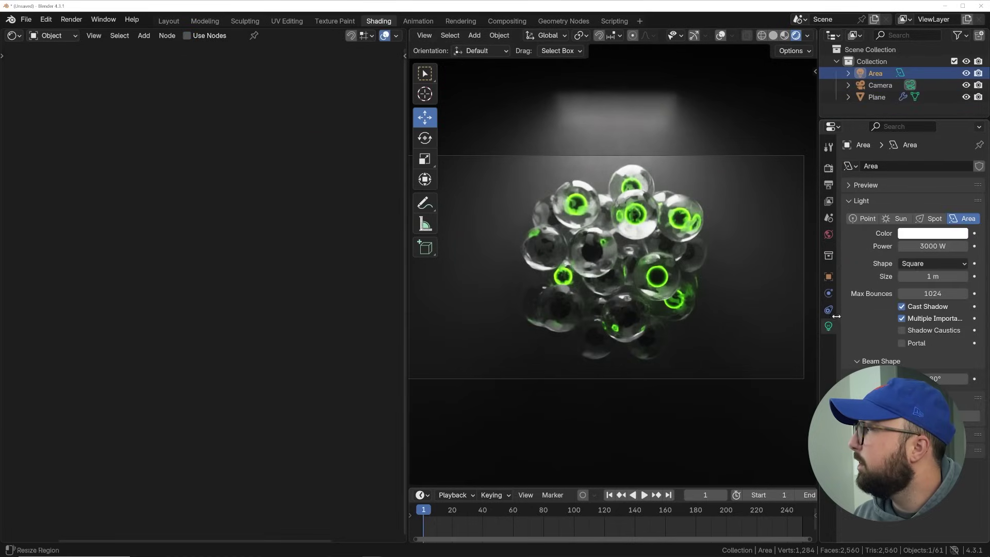
click(939, 235)
click(920, 67)
drag(909, 65, 905, 83)
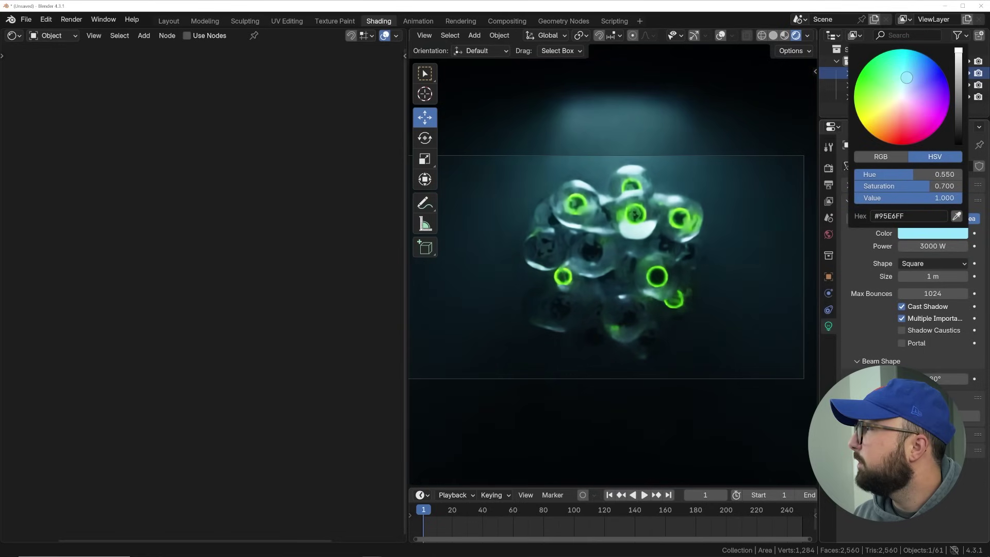
Set the Area light's power to 5000 W
click(928, 246)
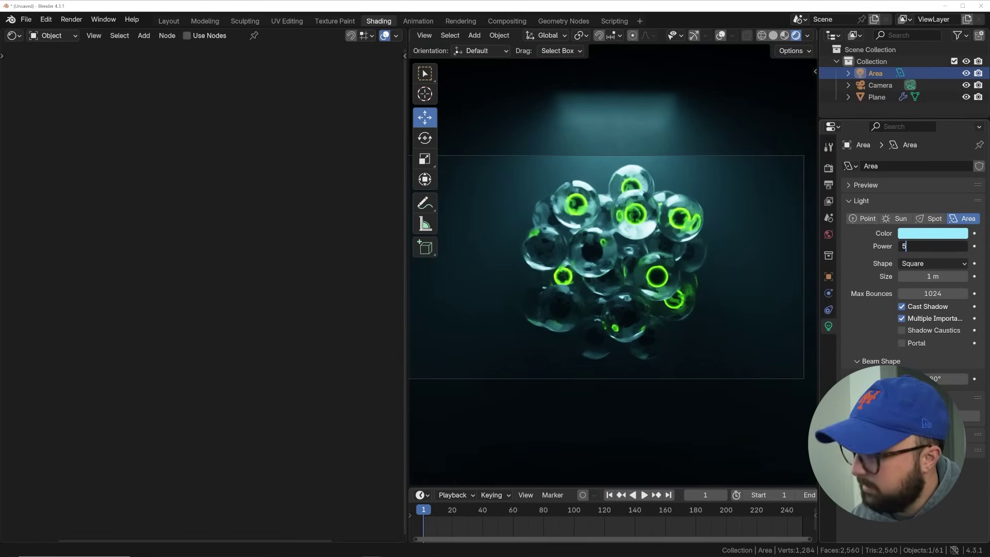
text(5000)
key(Return)
scroll(682, 255, up, 3)
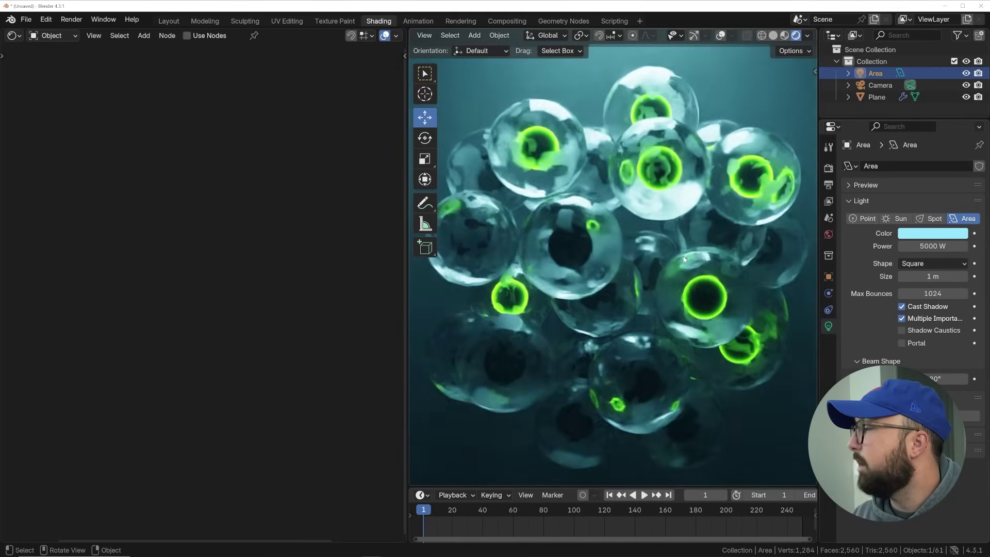
Scale up the Area light above the sphere cluster
scroll(684, 259, down, 5)
key(s)
click(646, 132)
key(s)
click(685, 133)
Set the Area light's power to 8000 W and check the lit cluster
click(928, 246)
text(8000)
key(Return)
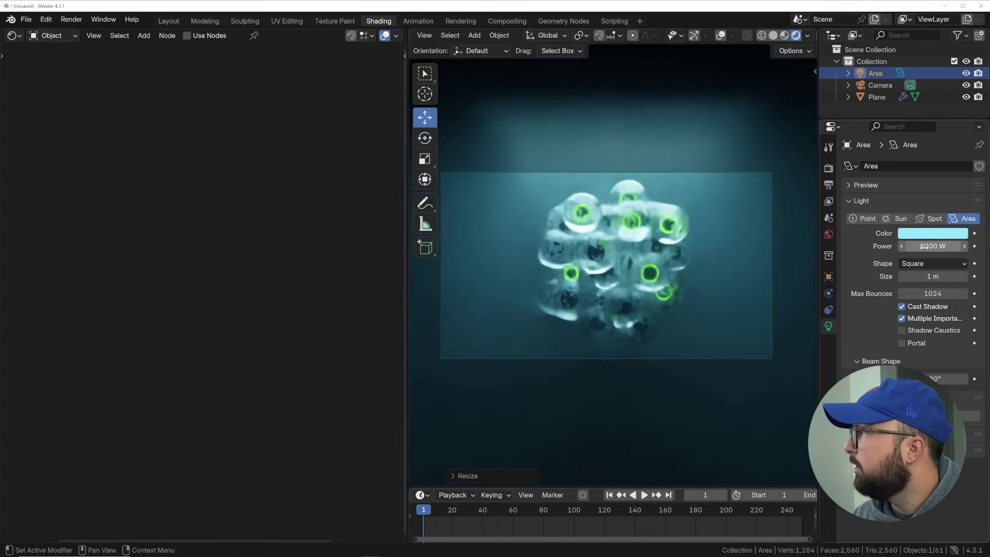
scroll(704, 270, up, 3)
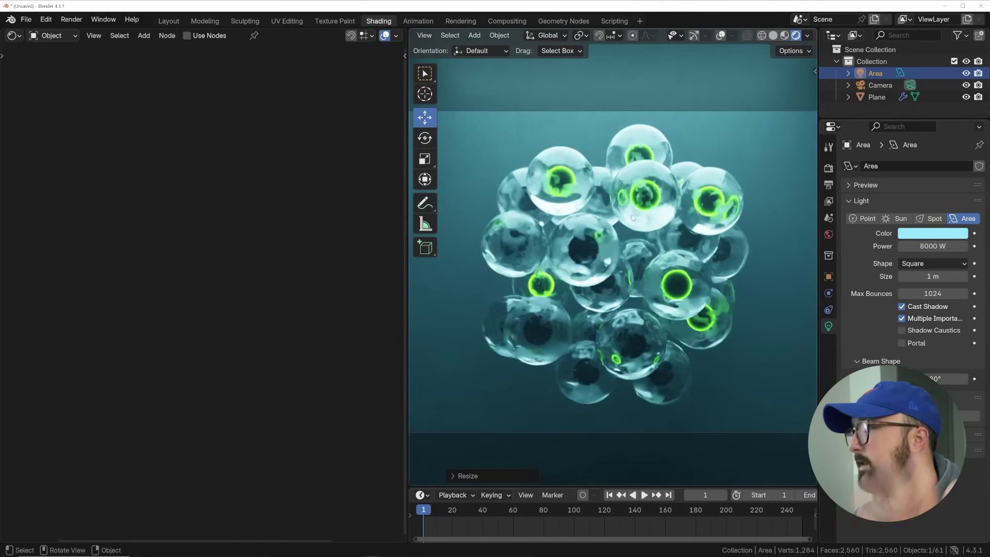
scroll(632, 218, down, 2)
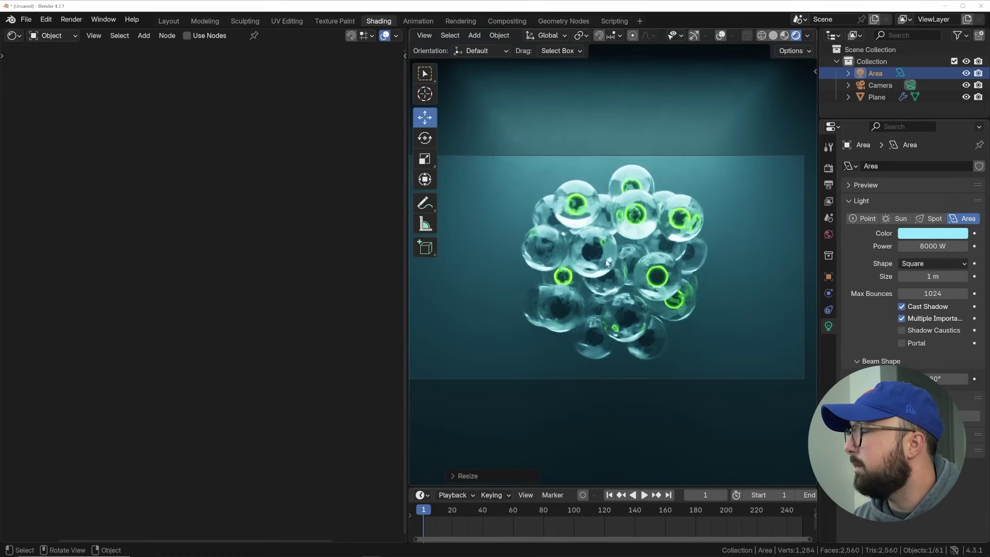
scroll(605, 279, up, 2)
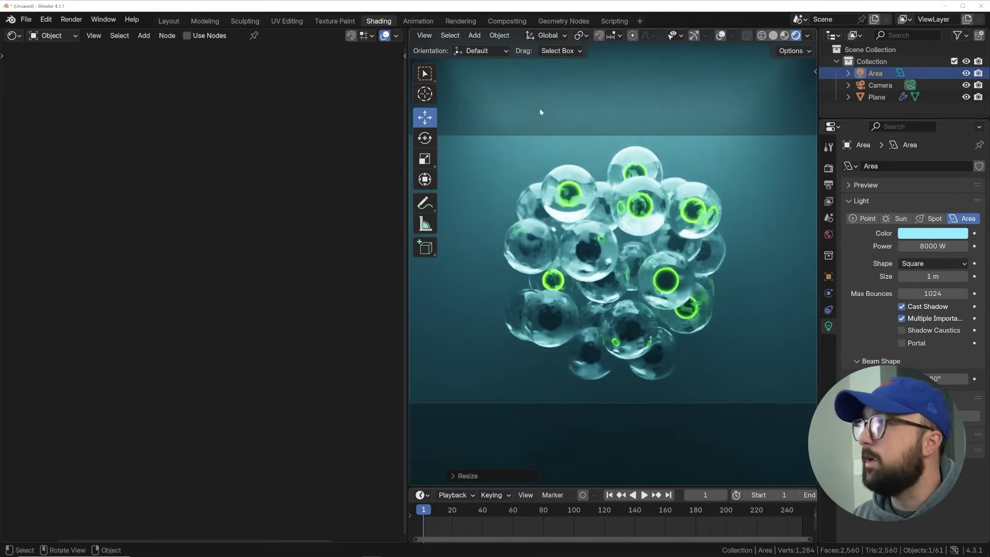
Enable compositing nodes for the scene and insert a Glare node between Render Layers and Composite
click(515, 23)
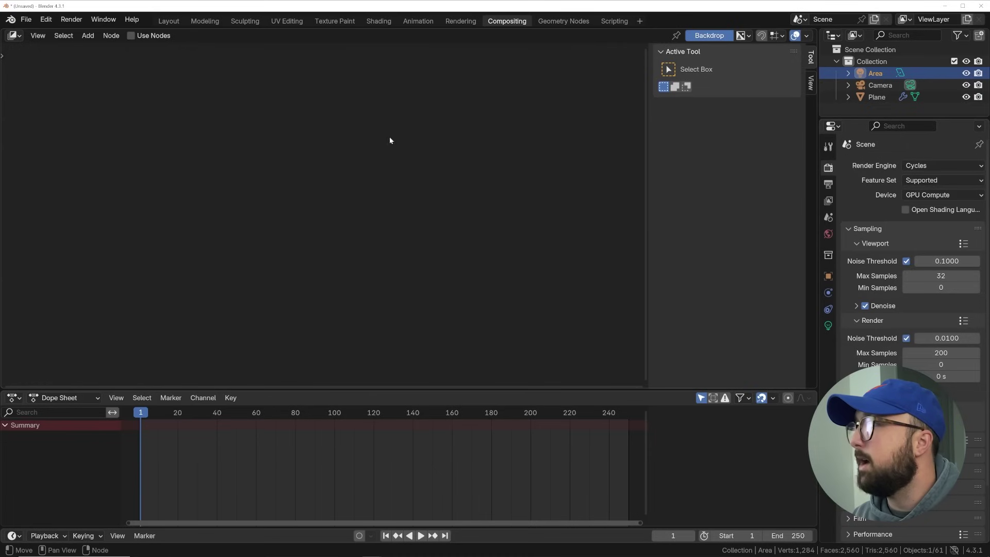
click(160, 38)
key(shift+a)
text(v)
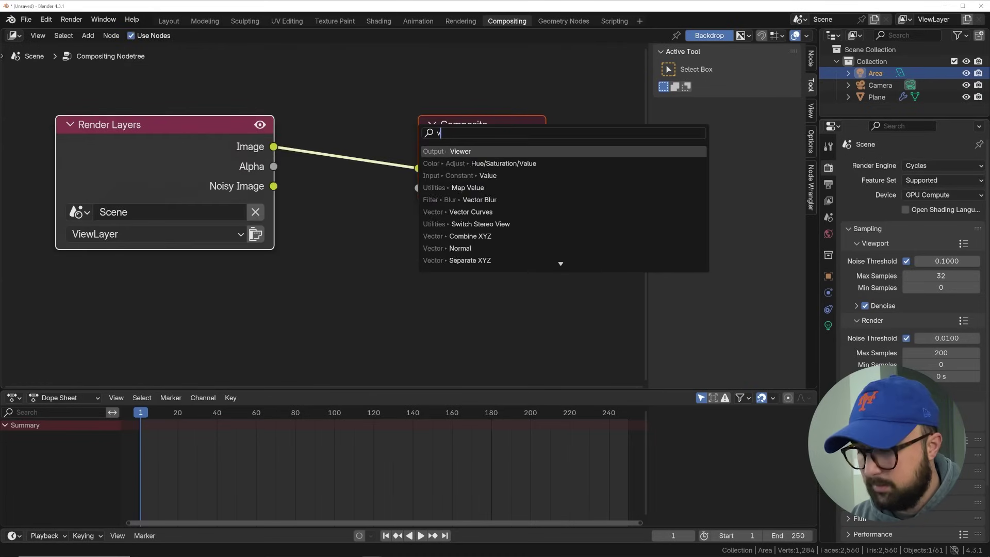
text(ie)
key(Escape)
key(shift+a)
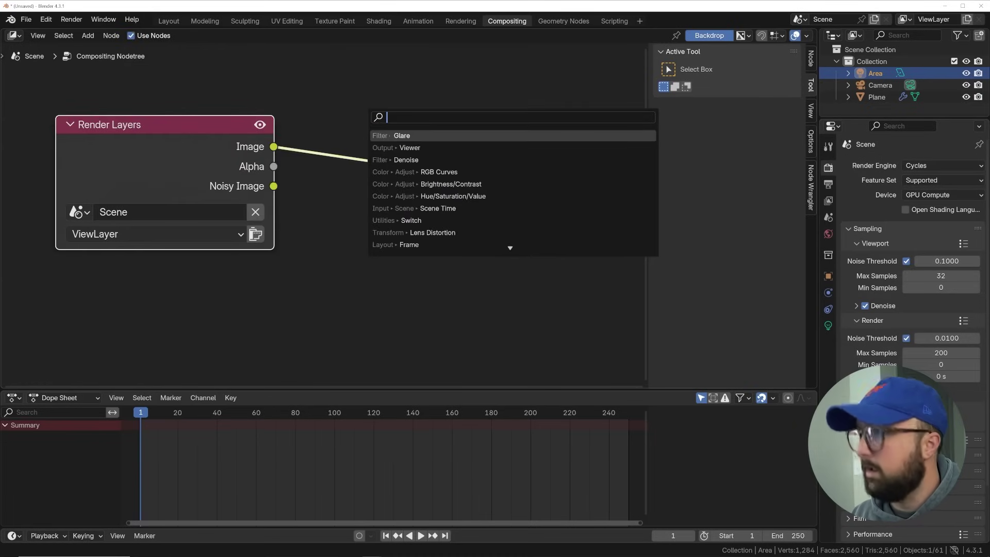
key(Return)
click(323, 136)
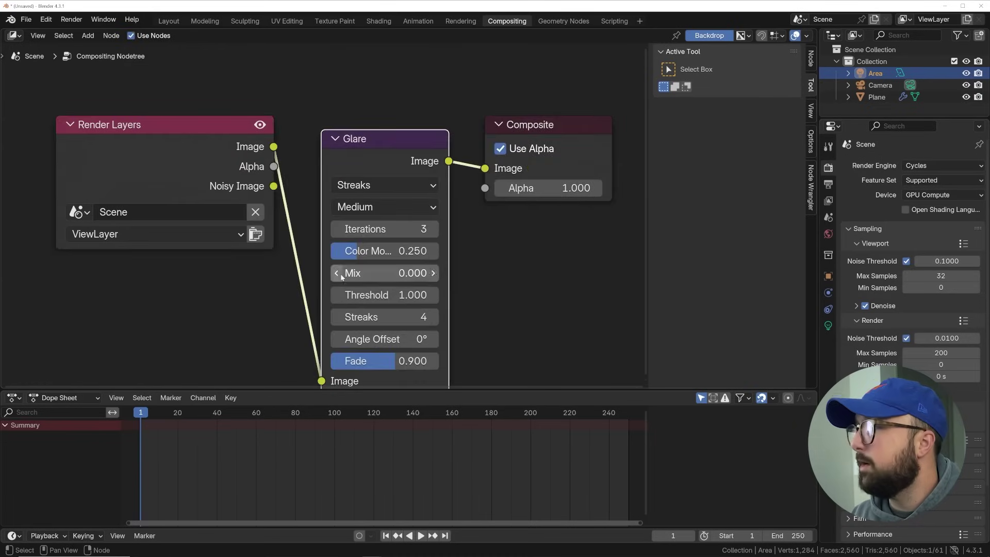
Set the Glare node's Mix to -0.600
drag(341, 275, 316, 274)
click(337, 273)
click(336, 273)
click(337, 273)
click(336, 272)
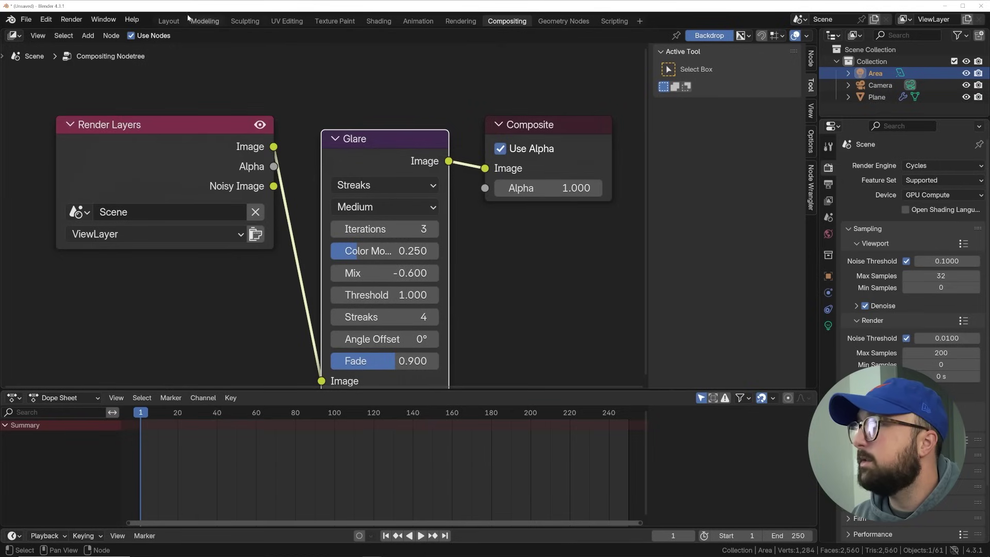
Show the camera view in the Layout workspace with rendered shading and the viewport compositor enabled
click(169, 21)
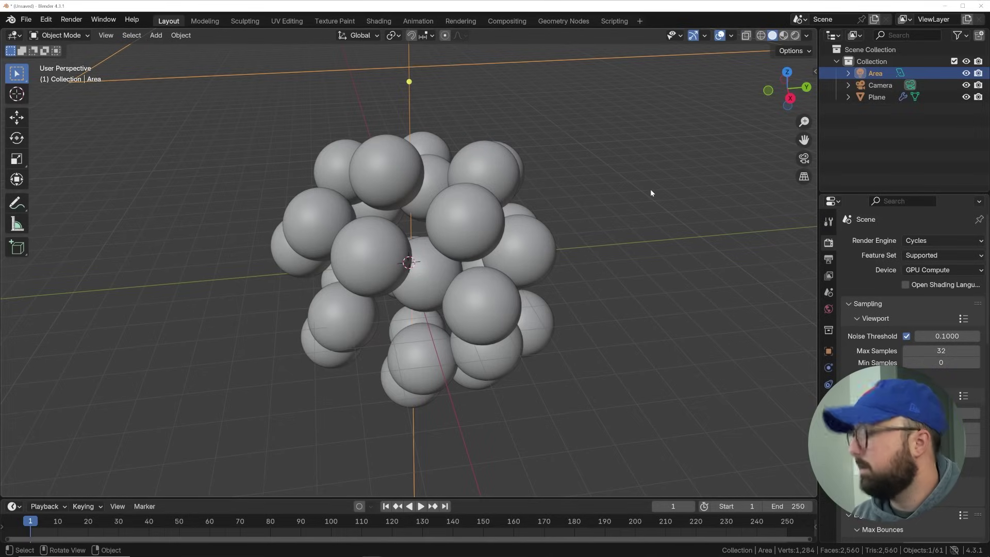
key(KP_0)
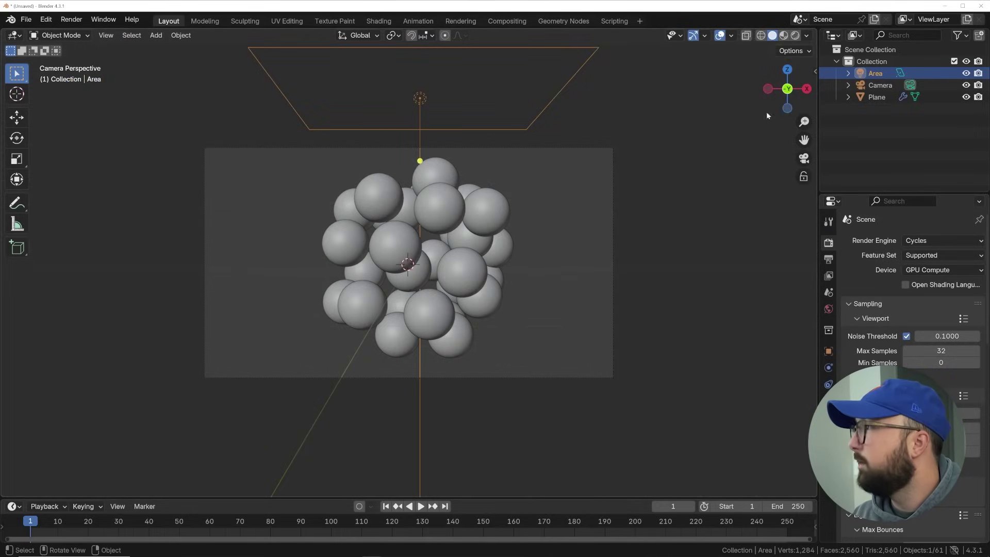
click(796, 35)
key(Home)
click(792, 37)
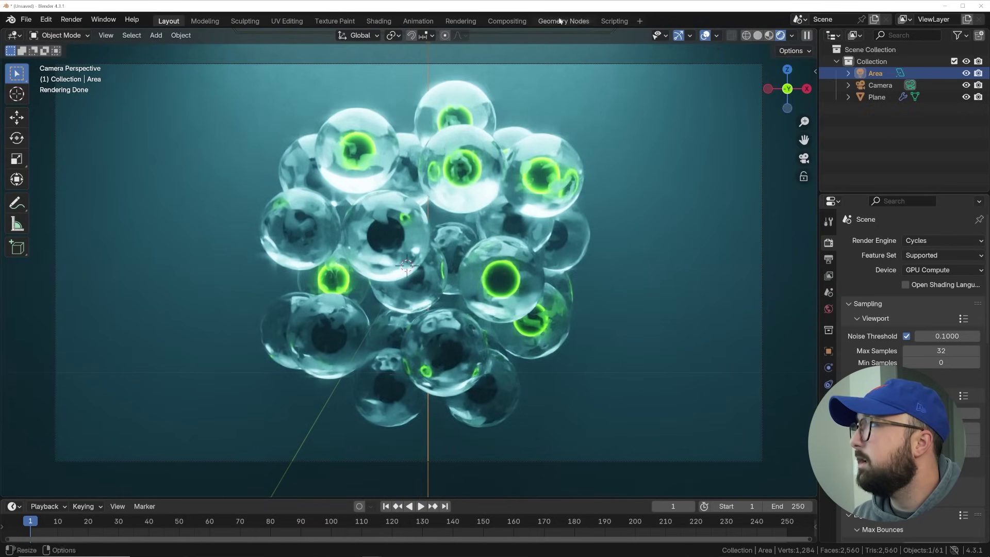
Change the Glare node's type to Bloom and check the glow in the Layout workspace's camera view
click(495, 22)
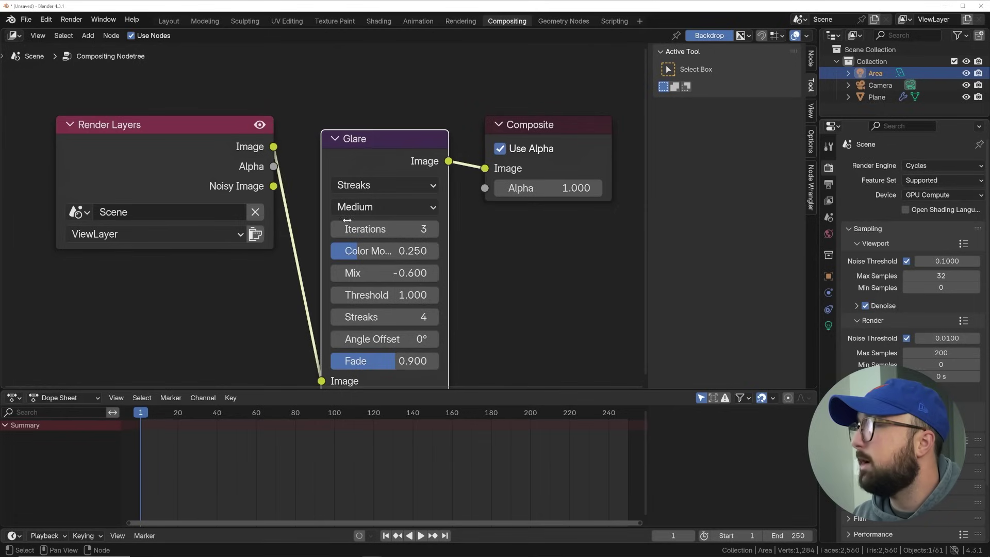
click(403, 185)
click(372, 229)
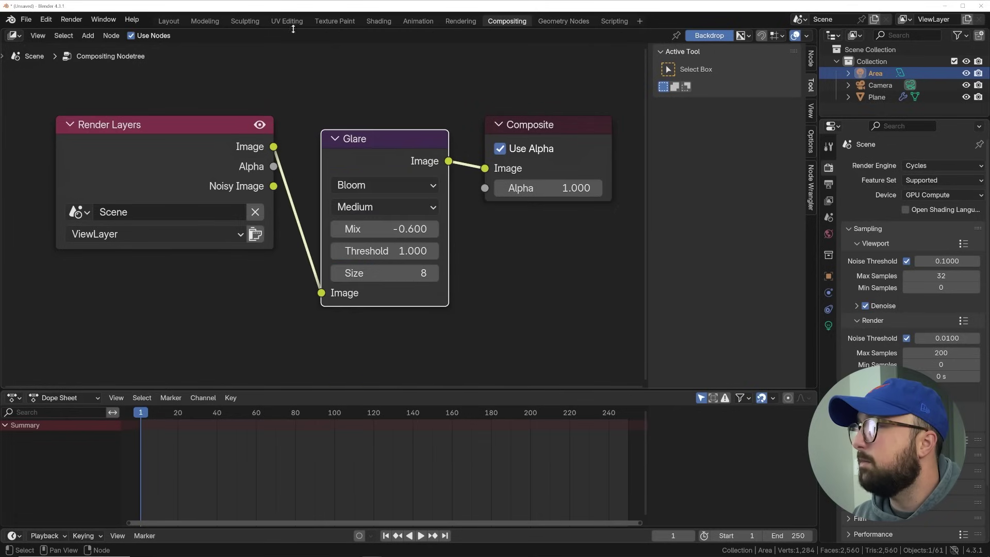
click(183, 21)
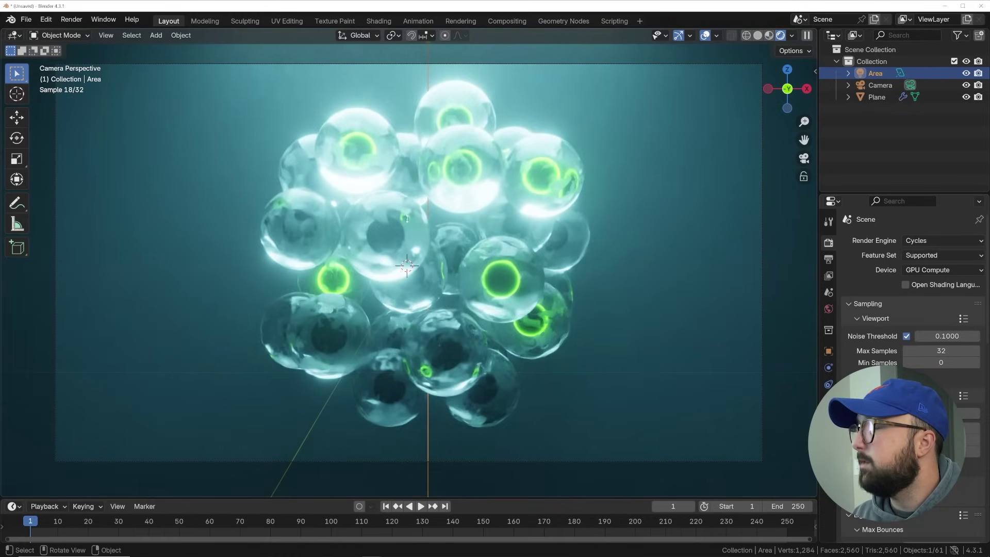
Enlarge the timeline area in the Layout workspace and turn it into a Compositor editor framing the Glare node
drag(225, 498, 225, 382)
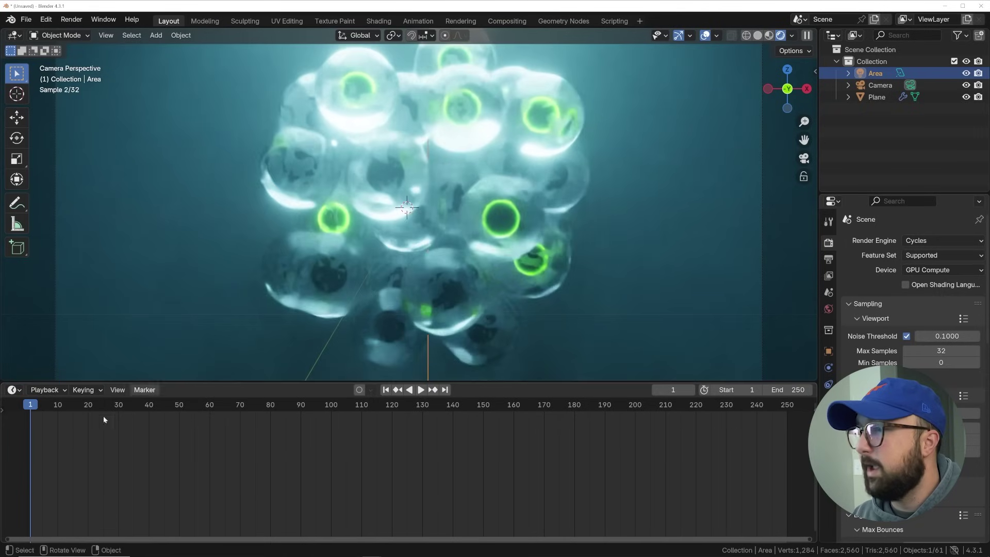
click(14, 390)
click(49, 460)
scroll(320, 485, up, 3)
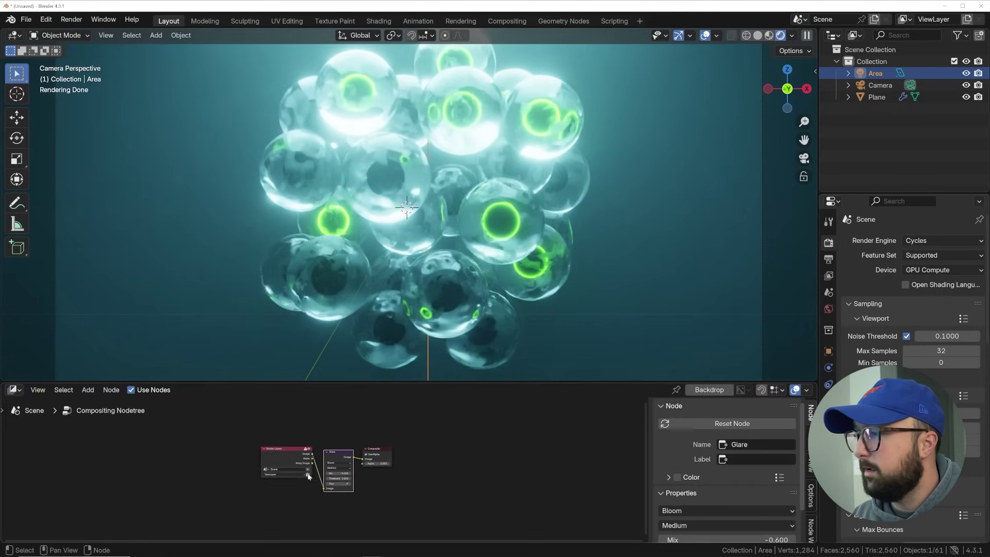
scroll(320, 485, up, 4)
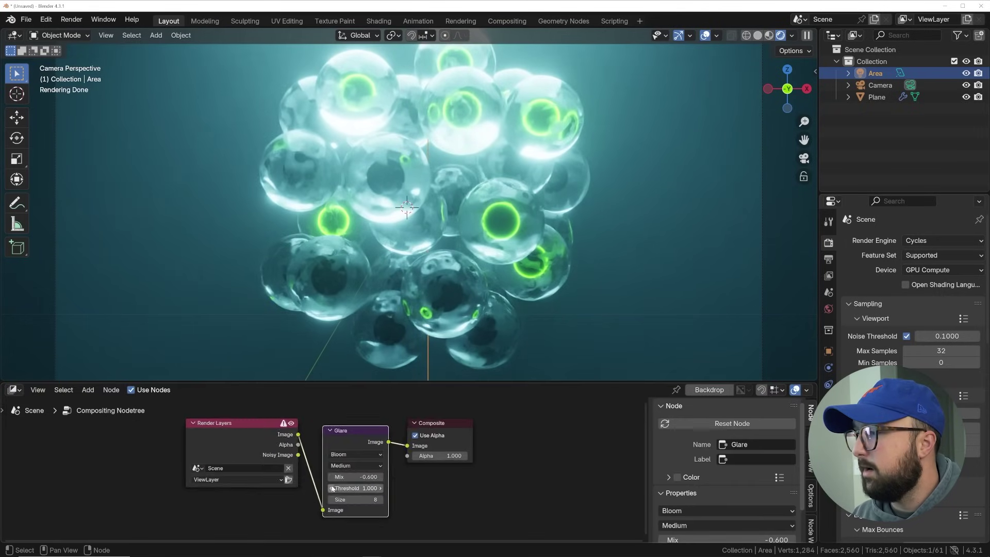
click(14, 390)
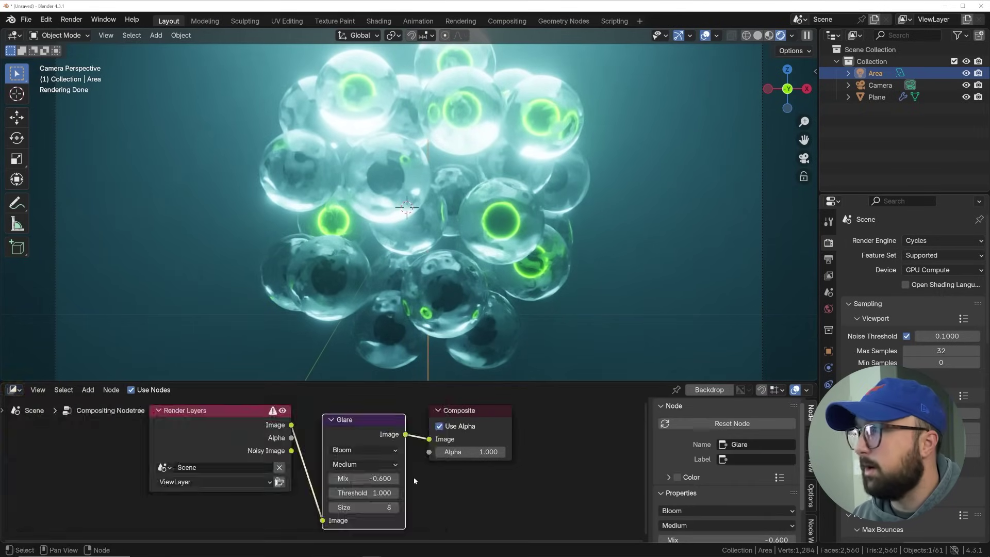
click(333, 479)
click(333, 478)
Set the viewport compositor to Always for the rendered view in the Shading workspace
scroll(356, 309, down, 2)
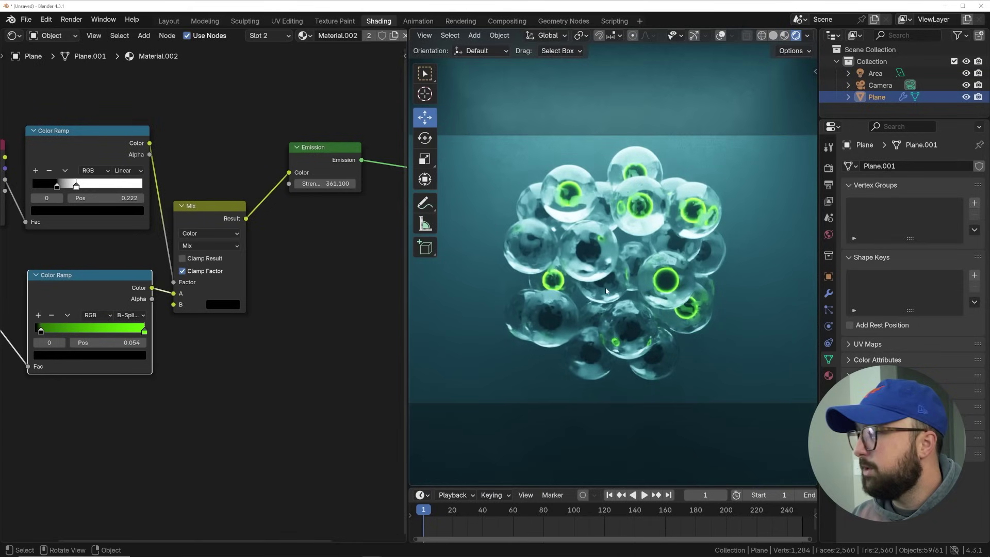
click(807, 36)
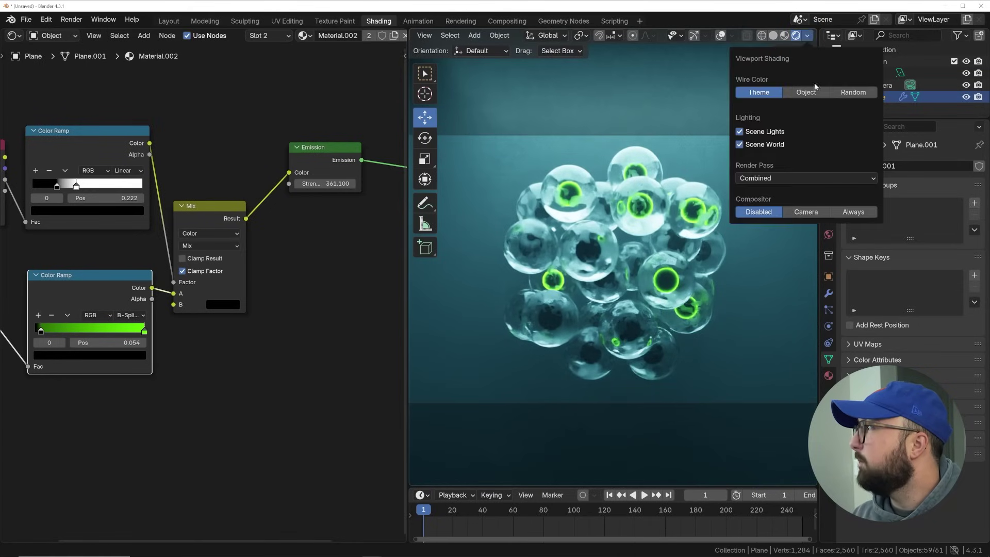
click(854, 212)
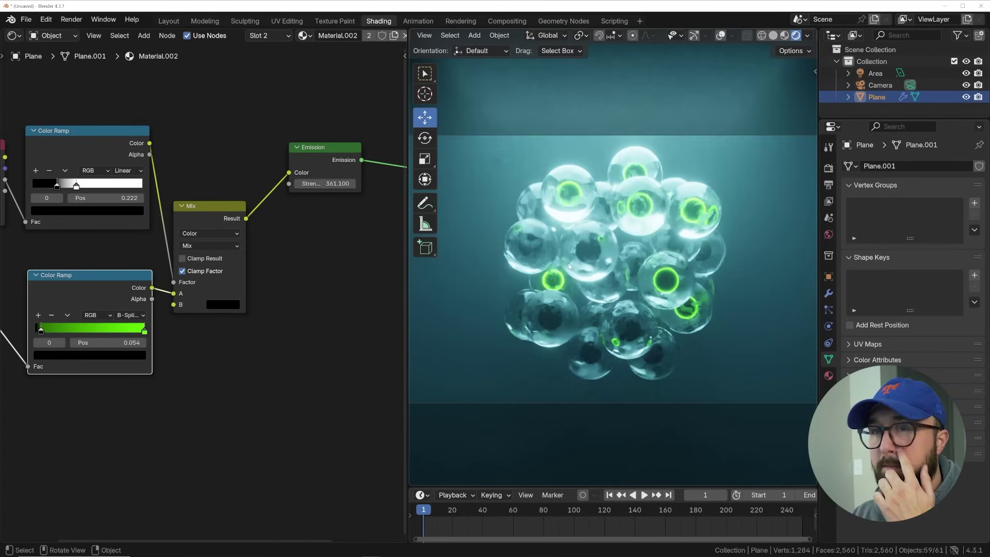
Raise the Emission node's strength in the inner spheres' Material.002 to about 1273.7
middle_drag(212, 274, 269, 230)
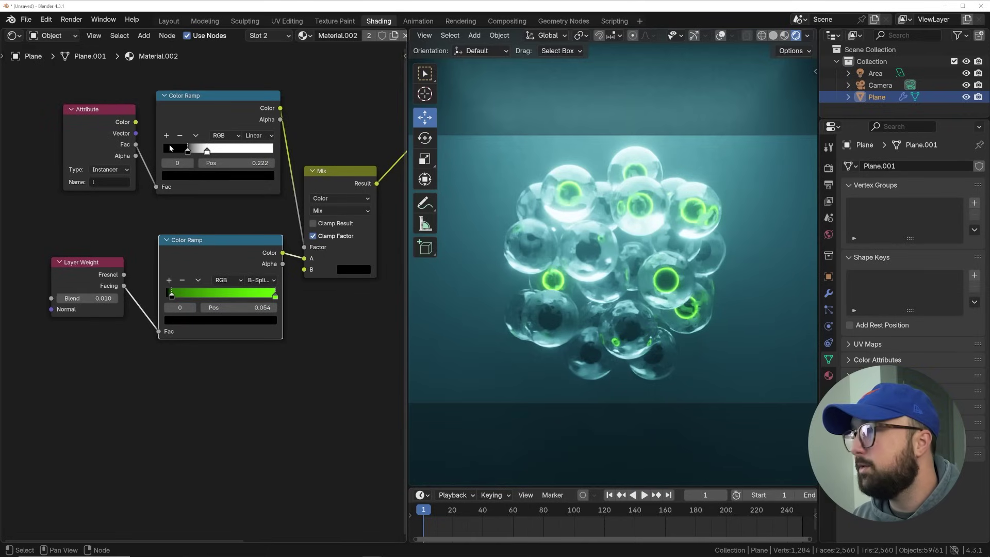
scroll(691, 273, up, 5)
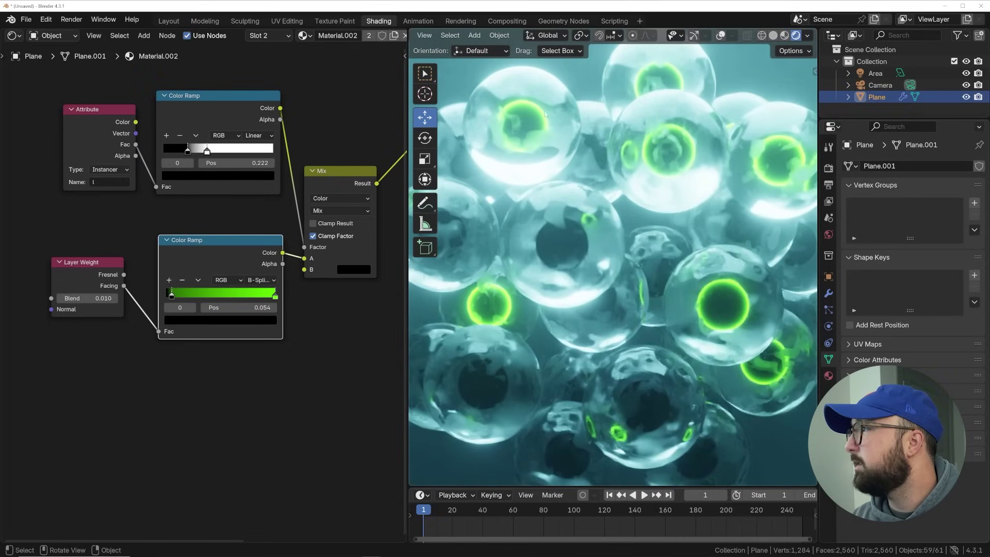
key(Home)
drag(281, 199, 693, 338)
drag(279, 199, 380, 274)
scroll(593, 303, down, 4)
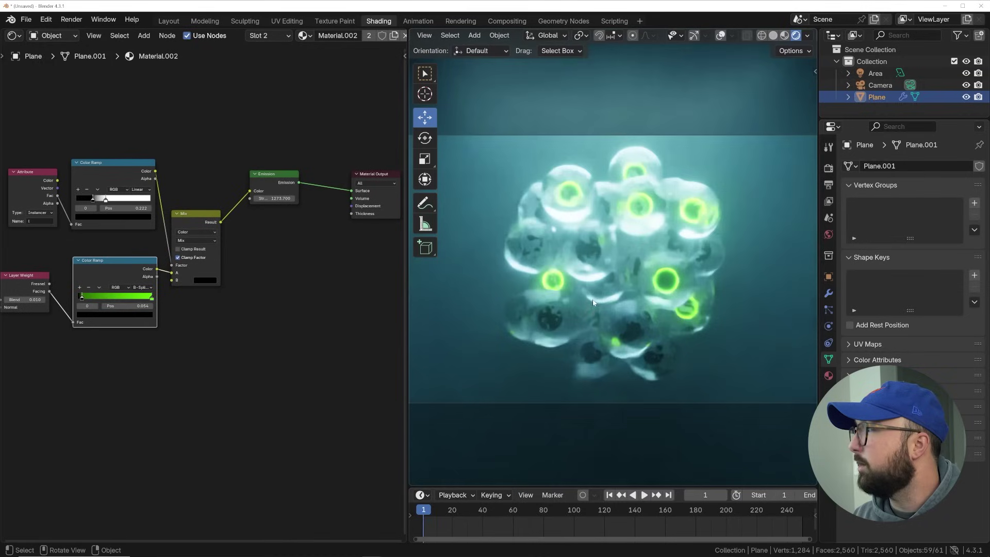
Set the Area light's power to 6000 W and inspect the glowing cluster up close
click(875, 73)
click(923, 246)
text(6000)
key(Return)
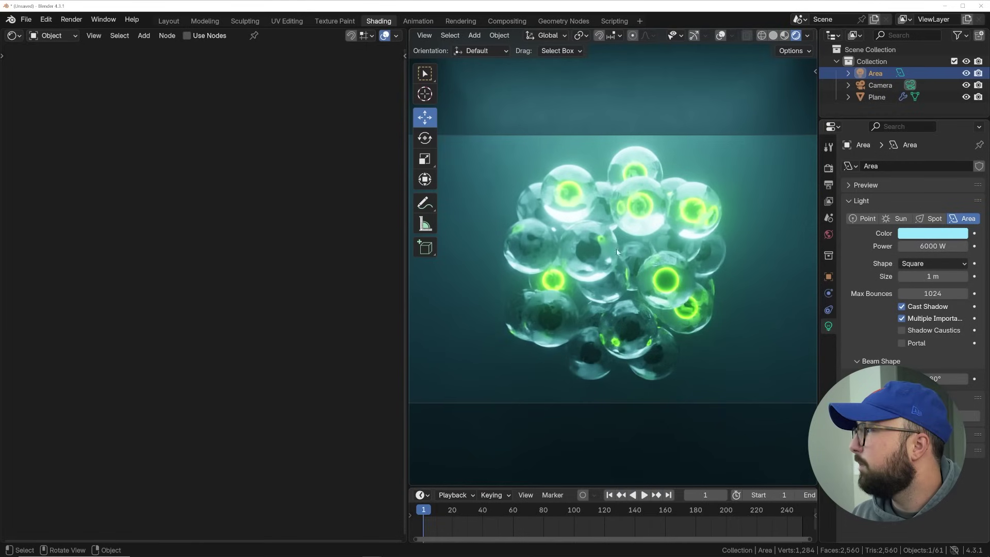
scroll(614, 252, up, 2)
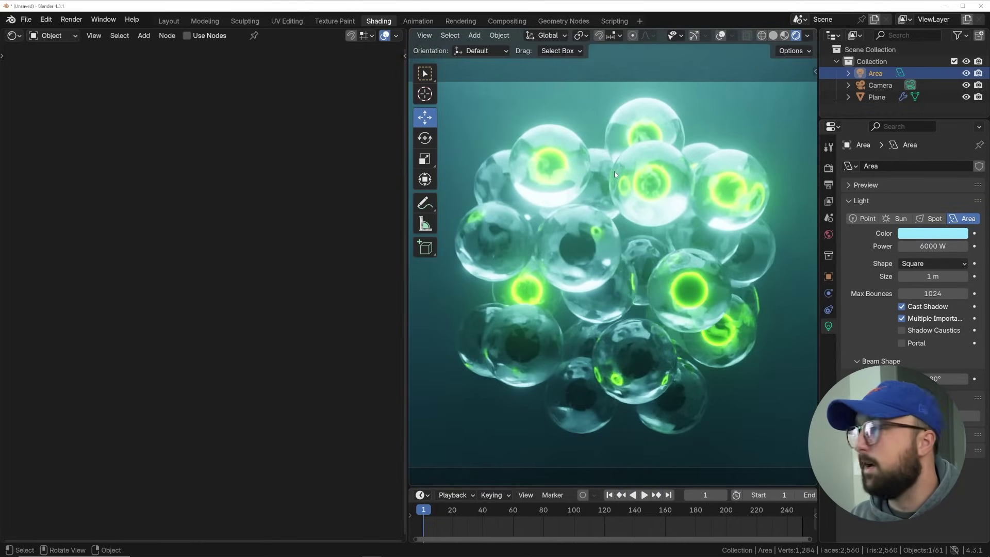